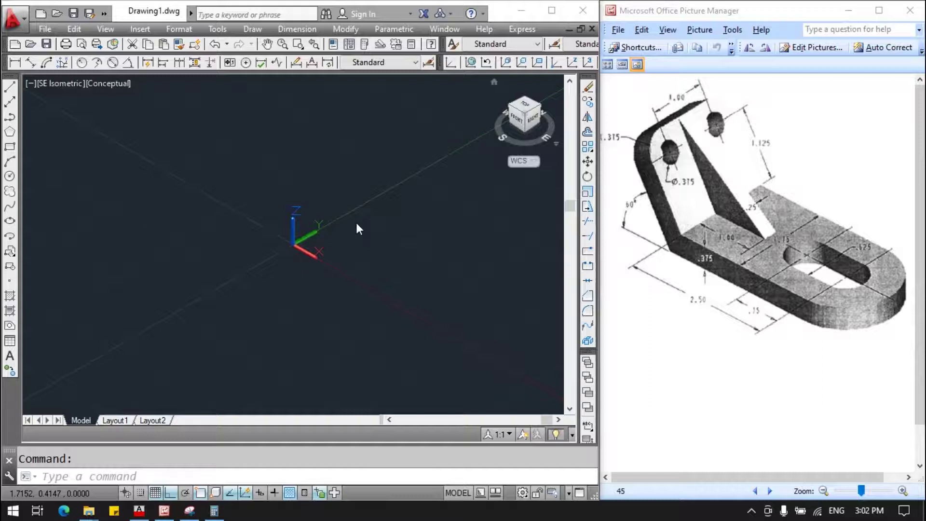
- Create a UCS at origin 0,0 with its XY plane upright, viewed from the Front with Y up
left_click(449, 61)
type("0,0")
key("Return")
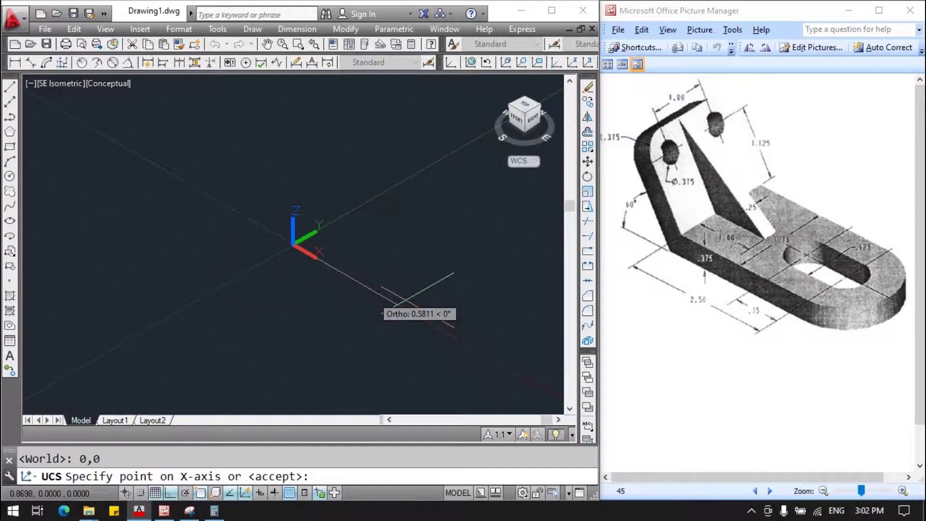
left_click(400, 302)
left_click(327, 145)
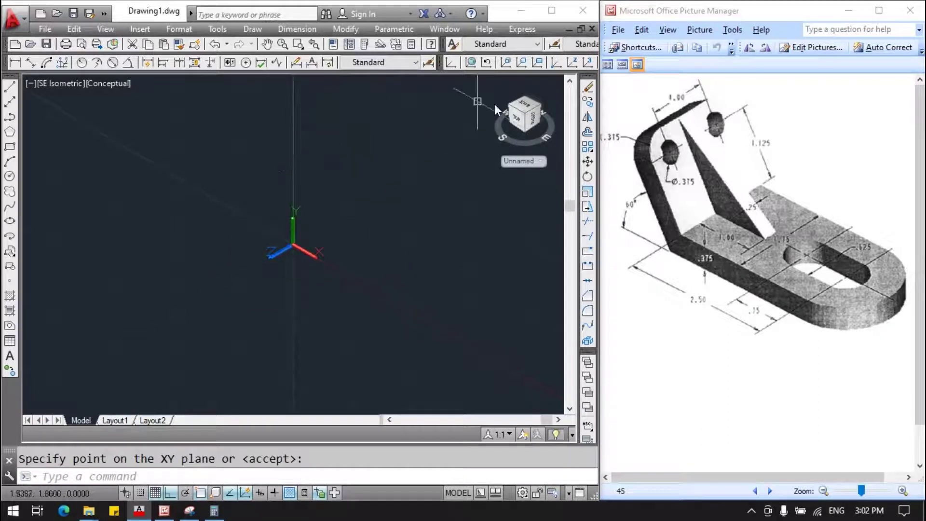
mouse_move(523, 114)
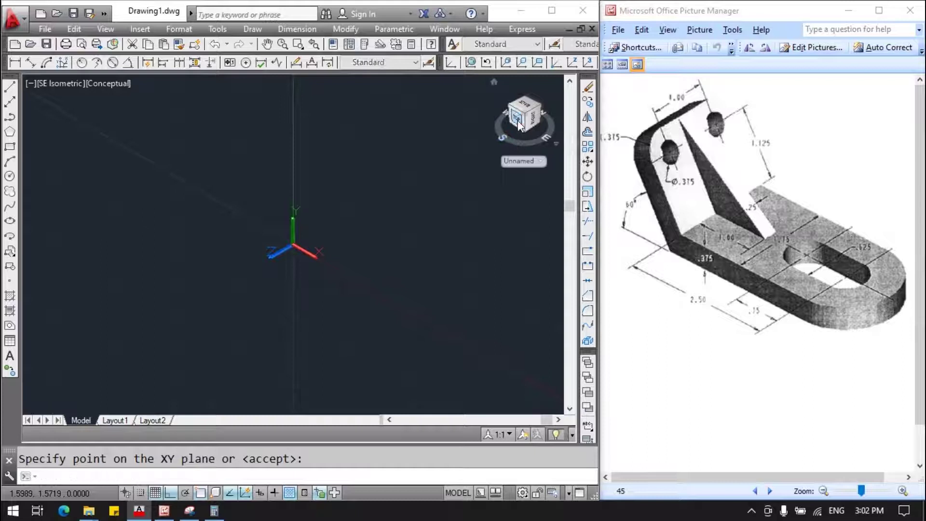
left_click(518, 119)
left_click(546, 82)
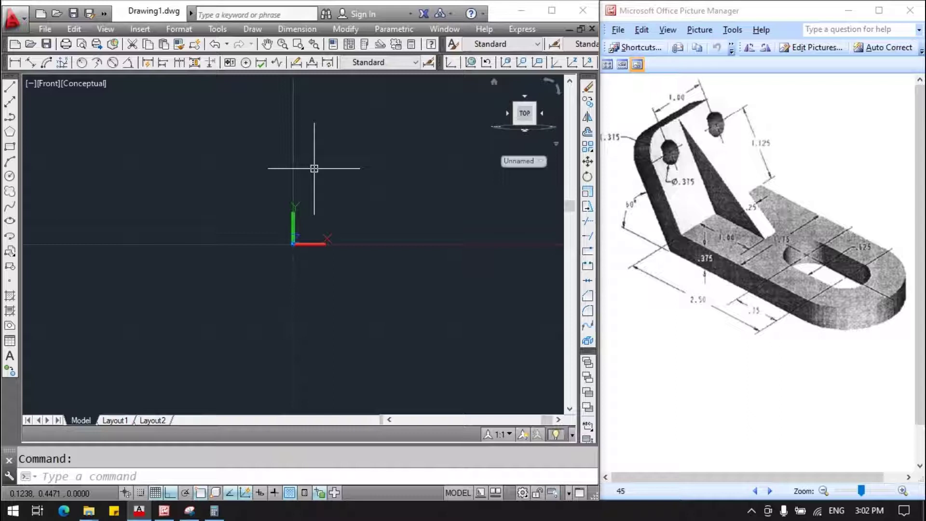
- Start a LINE at 0,0 and draw the 2.5-unit bottom edge
type("line")
key("Return")
type("0,0")
key("Return")
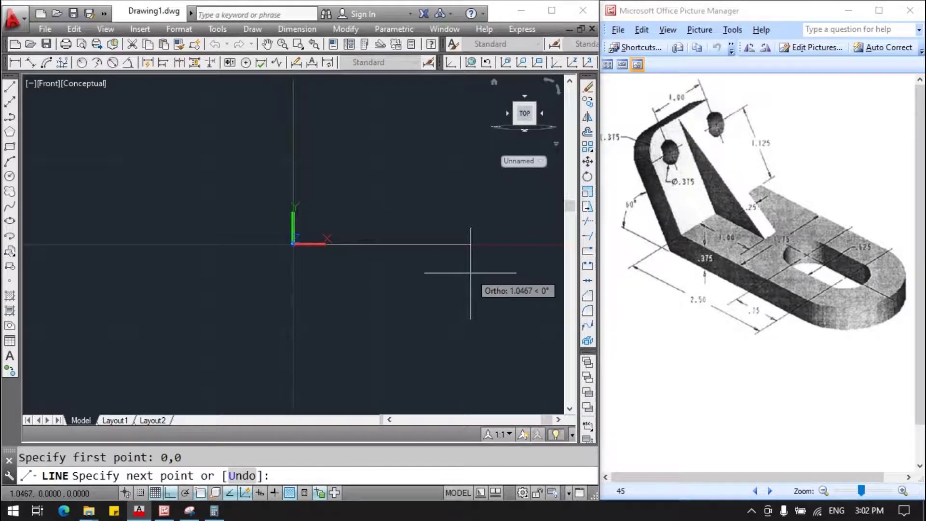
type("2.5")
key("Return")
- Compute 1.75 ÷ 2 = 0.875 in the Calculator
scroll(449, 268, "down", 2)
scroll(427, 270, "down", 2)
scroll(449, 261, "up", 1)
scroll(411, 244, "up", 1)
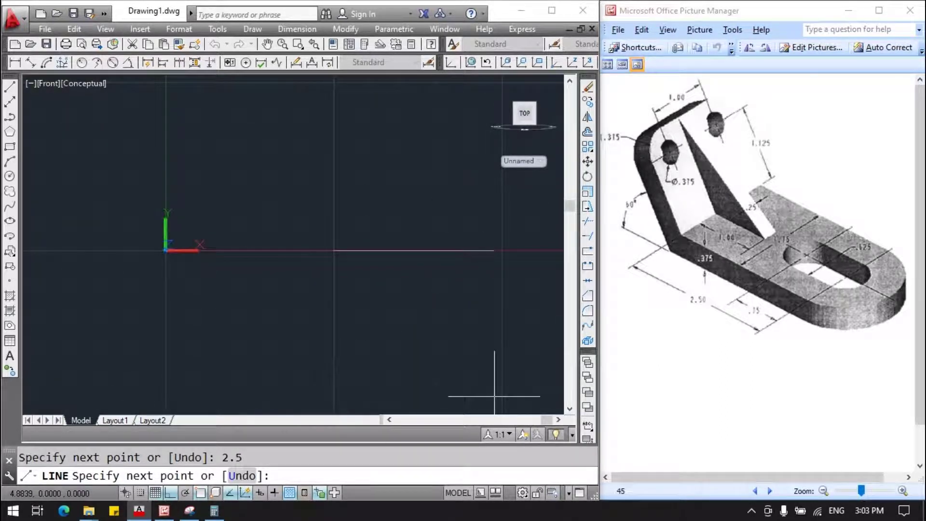
left_click(223, 515)
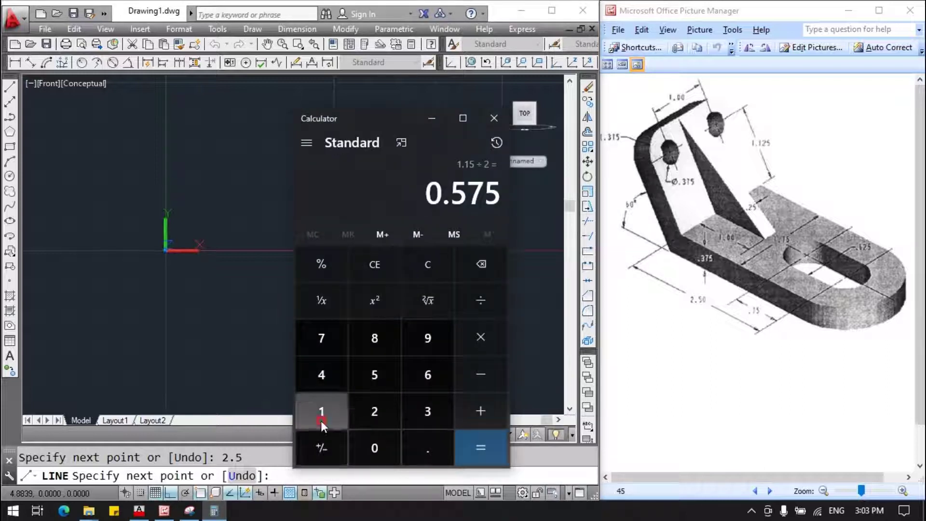
left_click(320, 421)
left_click(414, 445)
left_click(321, 338)
left_click(374, 375)
left_click(480, 301)
left_click(375, 411)
left_click(480, 447)
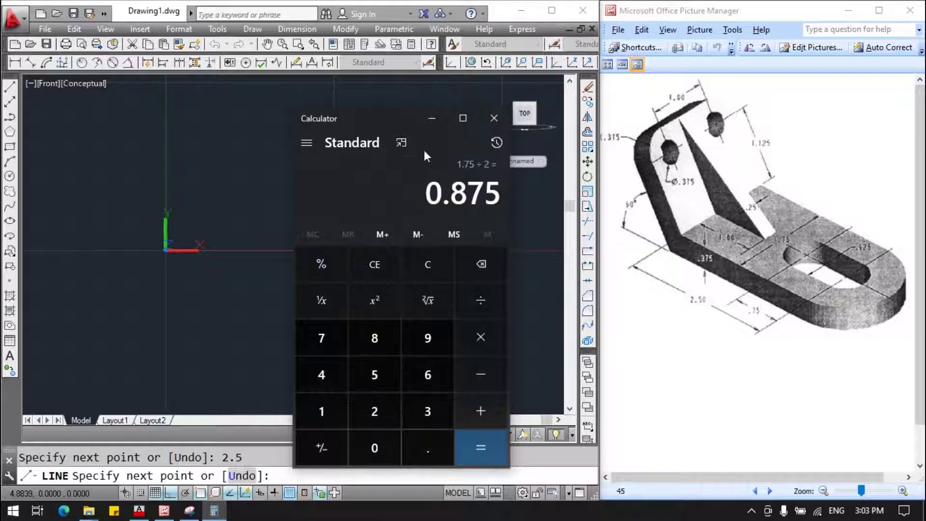
left_click(436, 119)
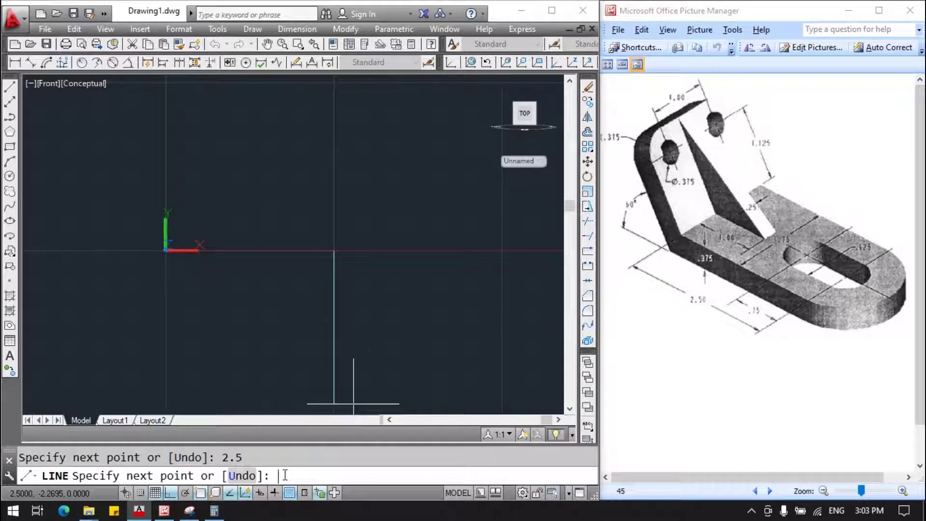
- Extend the bottom edge by @.875, then draw the 0.375 vertical rise
type("@.")
key("BackSpace")
type("875")
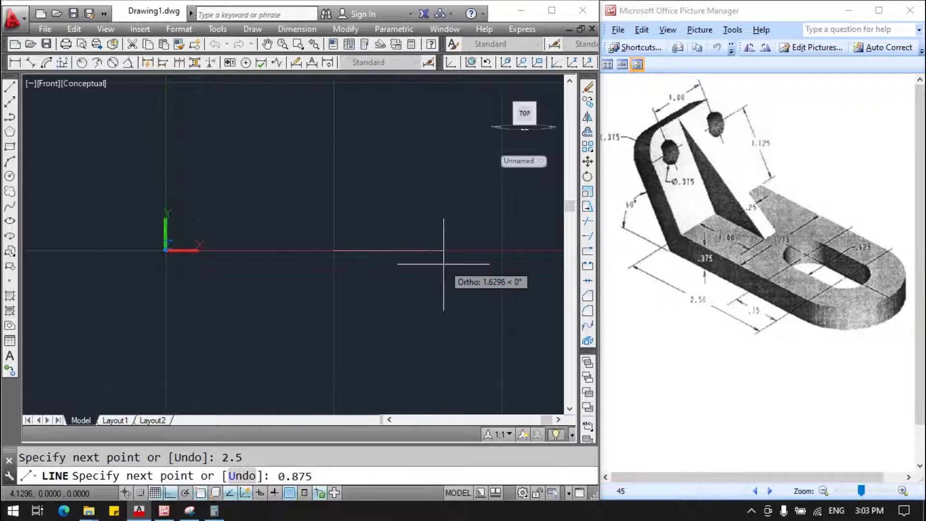
key("Return")
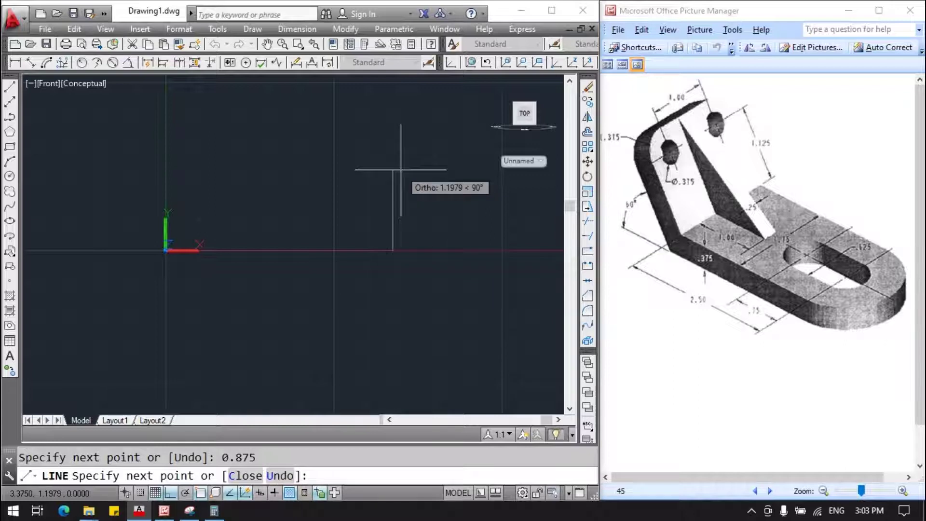
type("0.375")
key("Return")
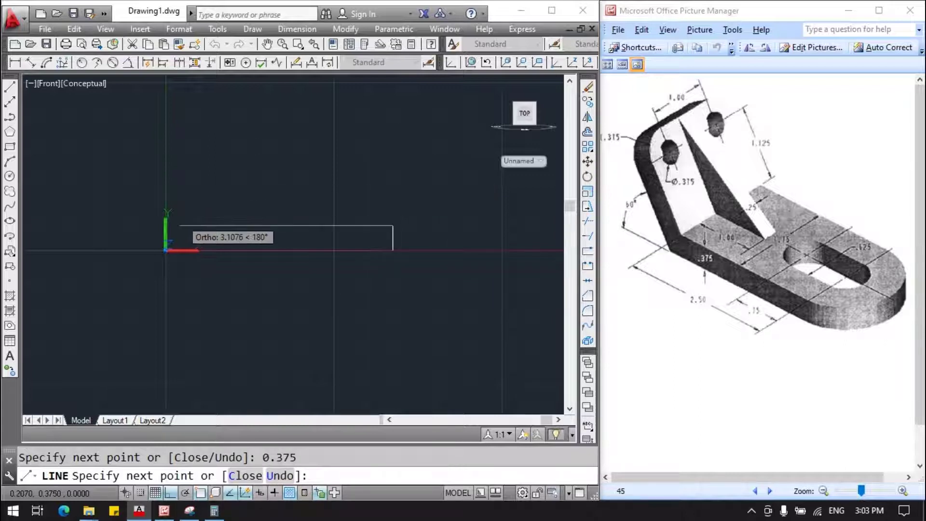
- End the top edge on the Y axis and begin adding to 1.125 in the Calculator
left_click(165, 224)
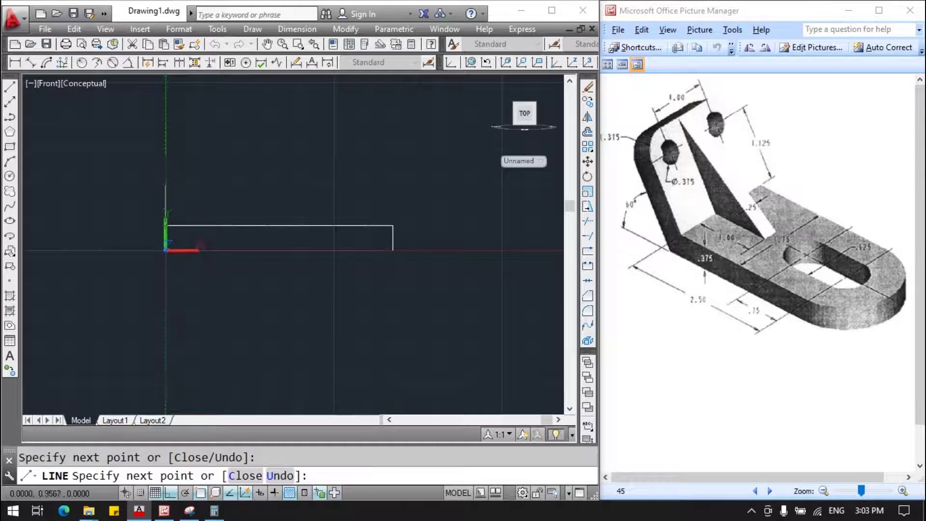
type("@")
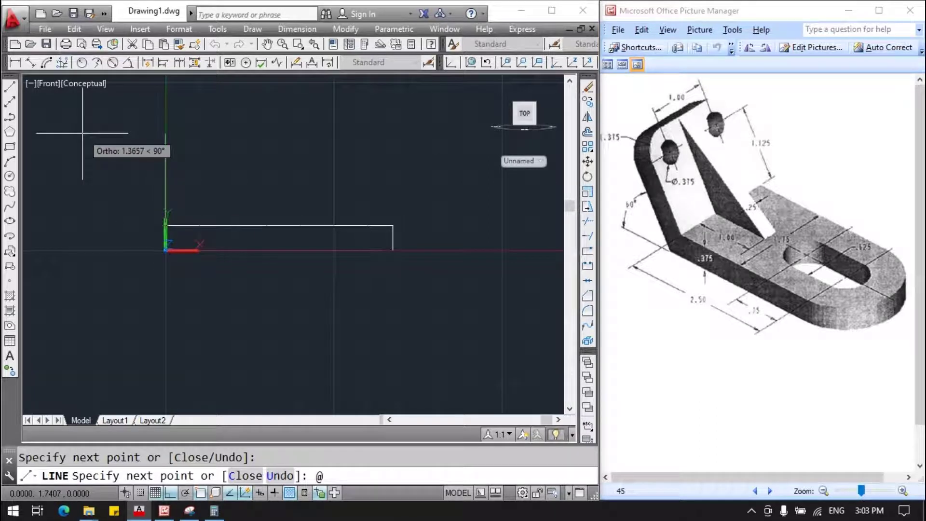
left_click(214, 510)
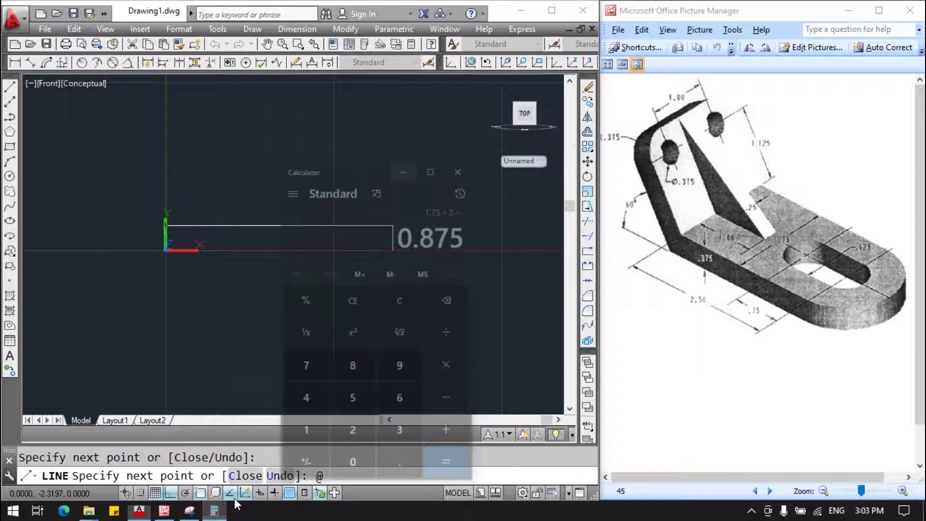
left_click(317, 420)
left_click(427, 448)
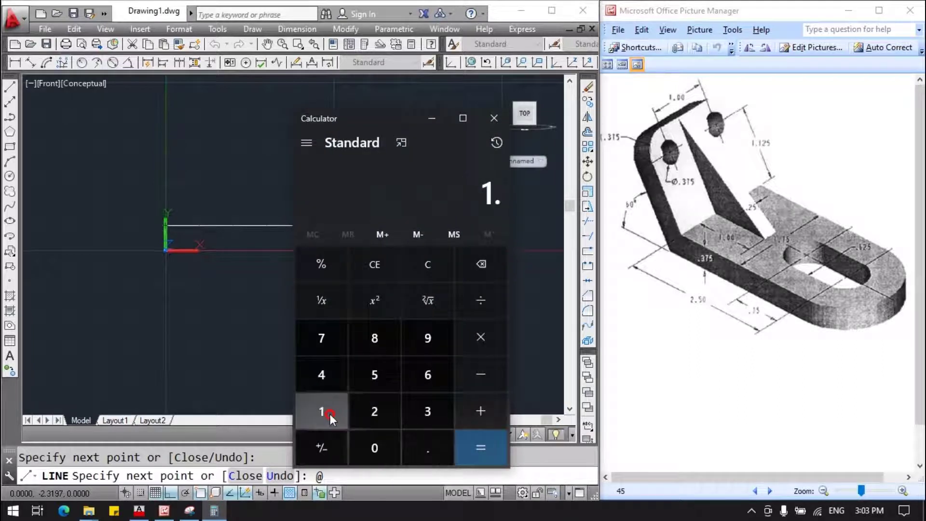
left_click(320, 411)
left_click(374, 412)
left_click(360, 374)
left_click(478, 409)
left_click(414, 446)
left_click(318, 408)
left_click(373, 376)
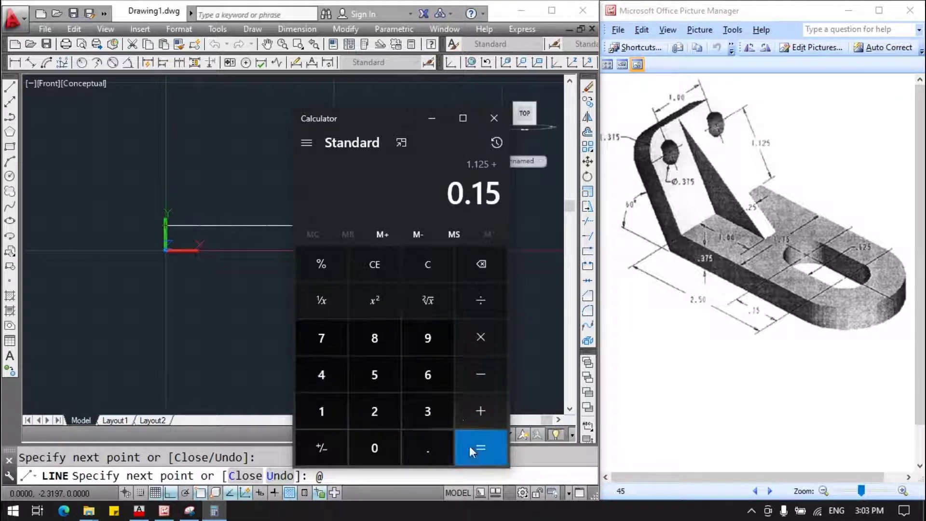
- Correct the second value to 0.315 and get the sum 1.44
left_click(479, 267)
left_click(476, 274)
left_click(426, 409)
left_click(321, 411)
left_click(374, 375)
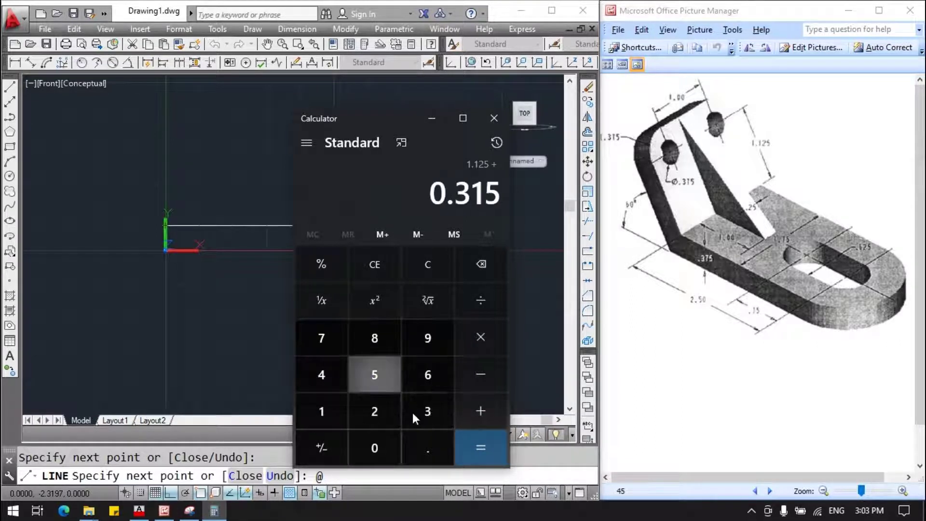
left_click(474, 453)
left_click(431, 116)
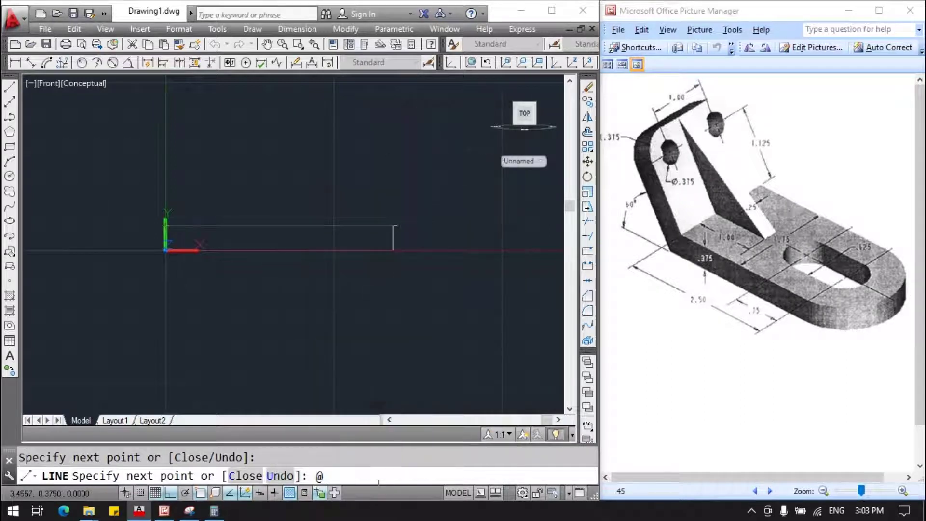
- Draw a 1.44-unit line at 120°, undoing a mistaken 20° segment, and end LINE
type("1.44")
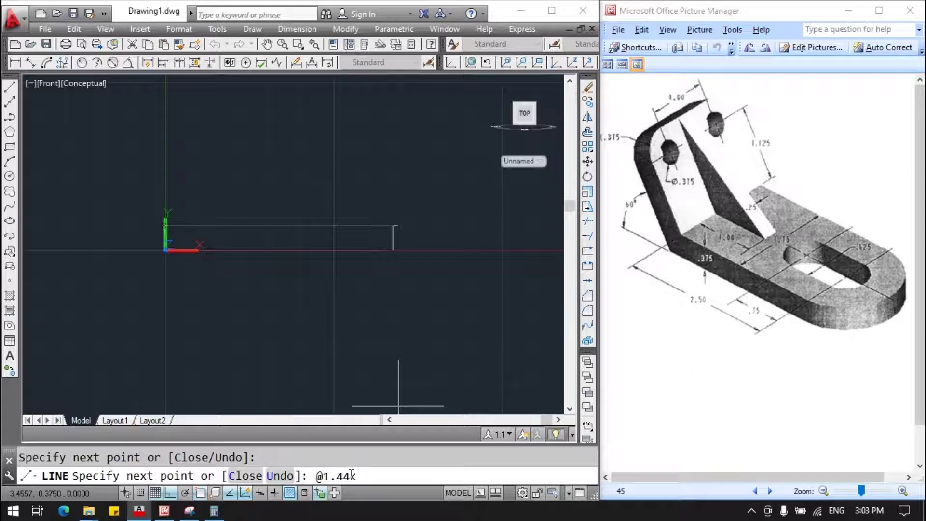
type("<20")
key("Return")
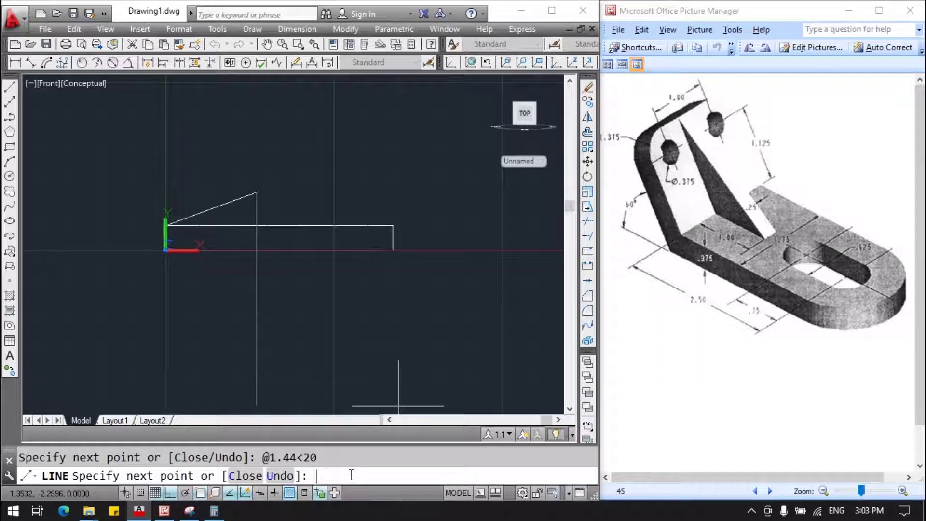
key("ctrl+z")
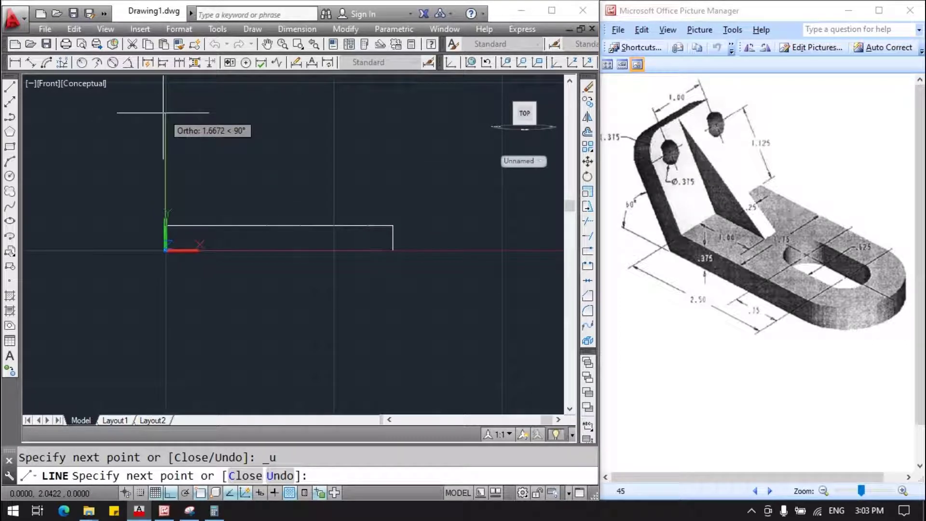
type("@1.44<")
type("120")
key("Return")
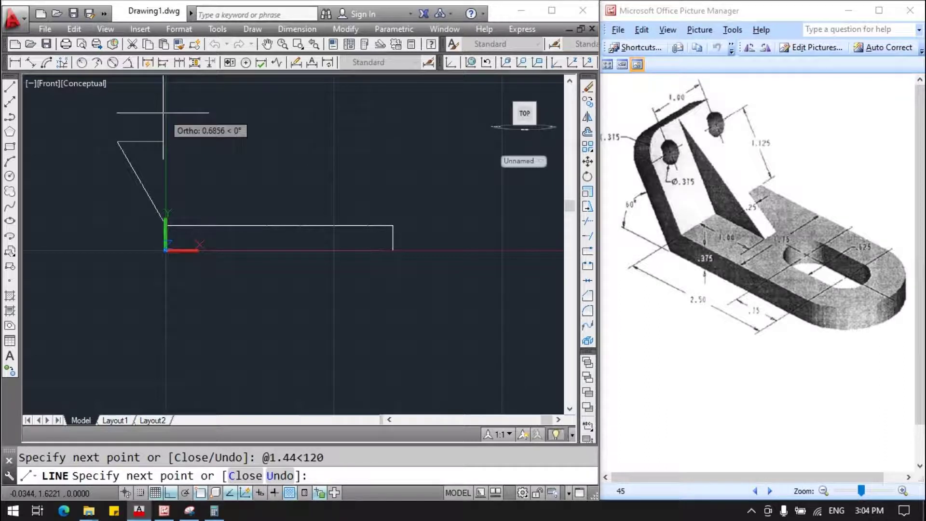
key("Escape")
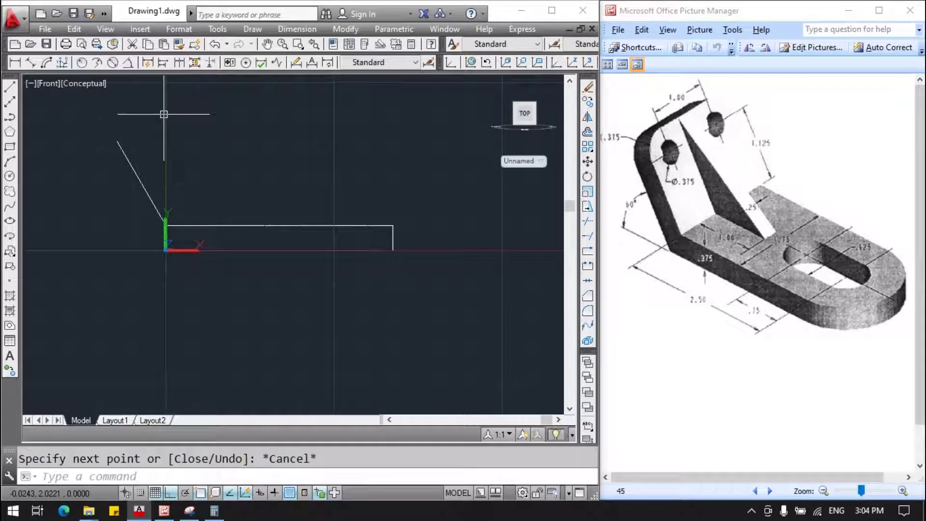
- Offset the angled line 0.375 to its left
type("o")
key("Return")
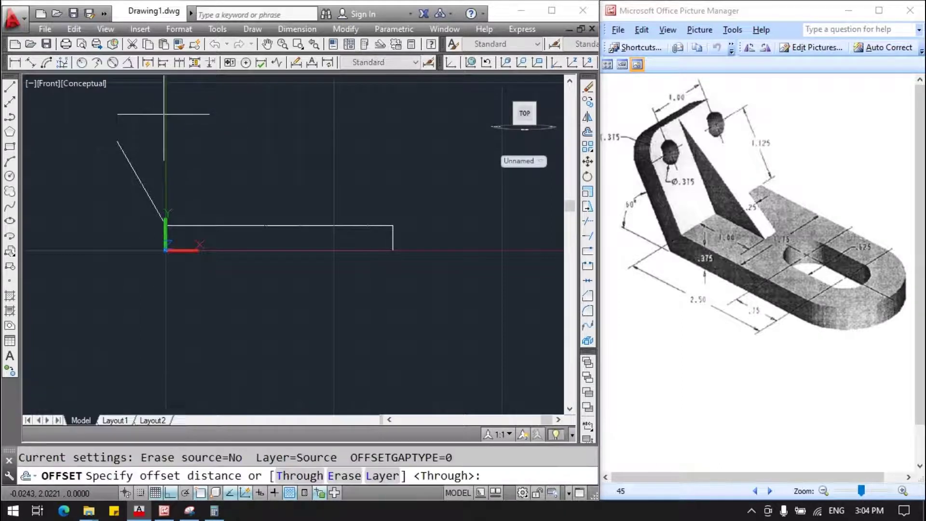
type("0.3")
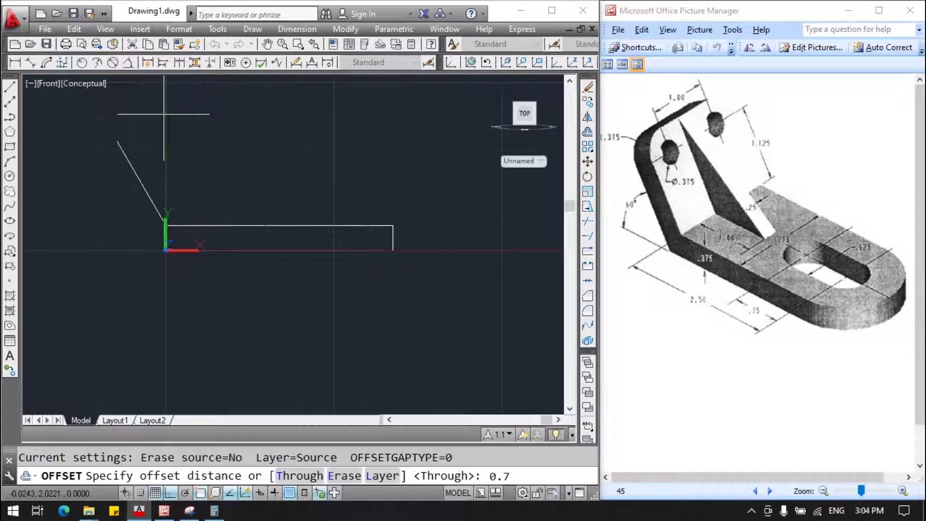
type("75")
key("Return")
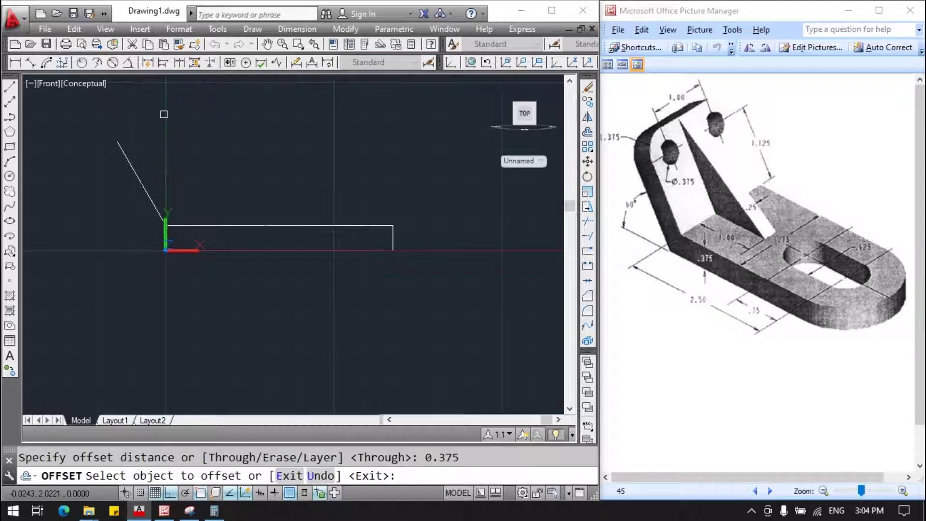
left_click(146, 192)
left_click(93, 208)
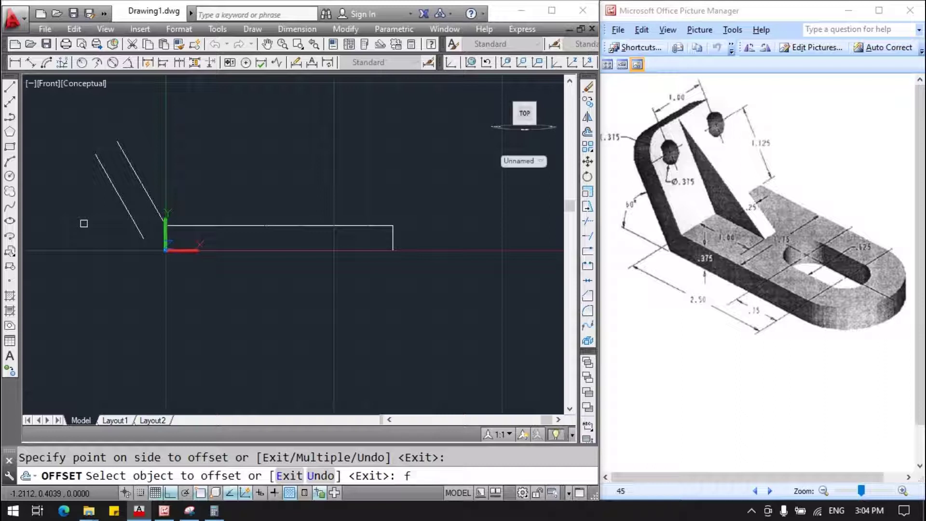
key("Escape")
- Fillet the offset diagonal and the bottom line with radius 0 for a sharp corner
type("f")
key("Return")
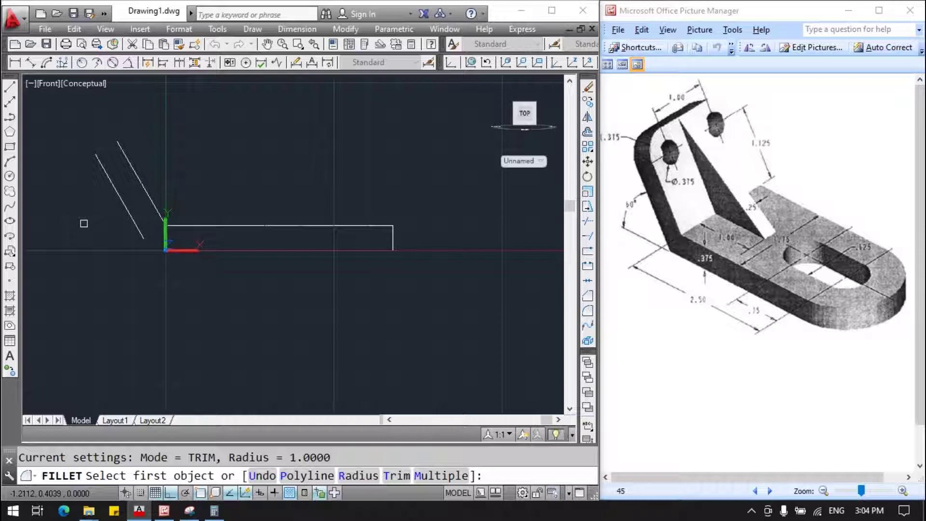
key("Return")
type("0")
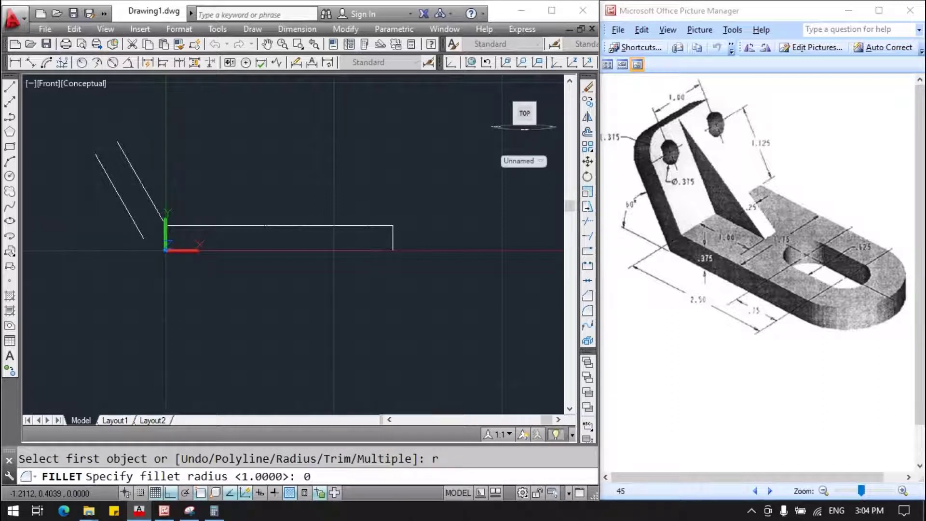
key("Return")
left_click(131, 219)
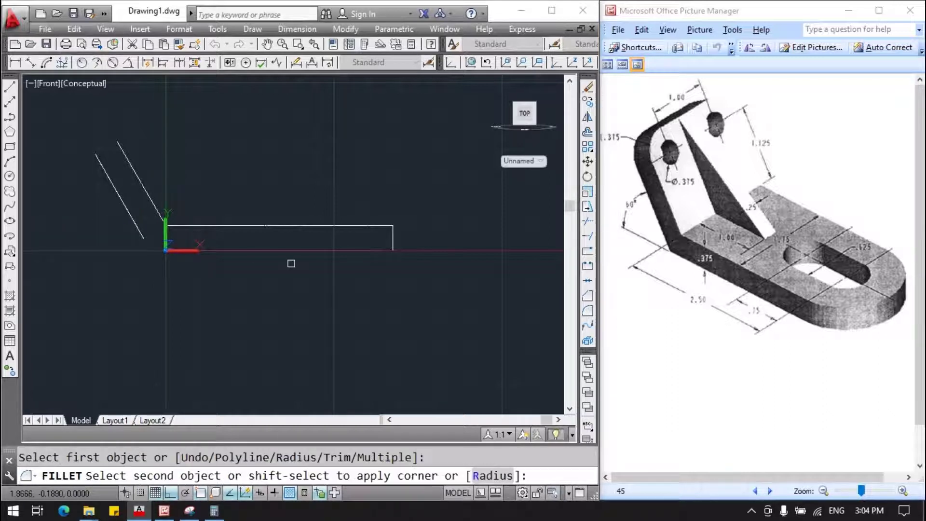
left_click(278, 251)
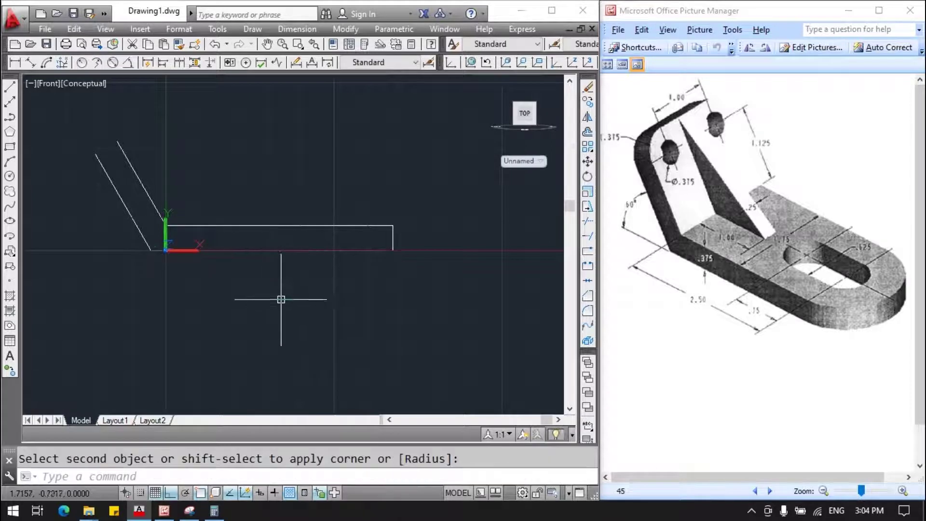
- Draw an end cap line across the two diagonals' open ends
left_click(10, 86)
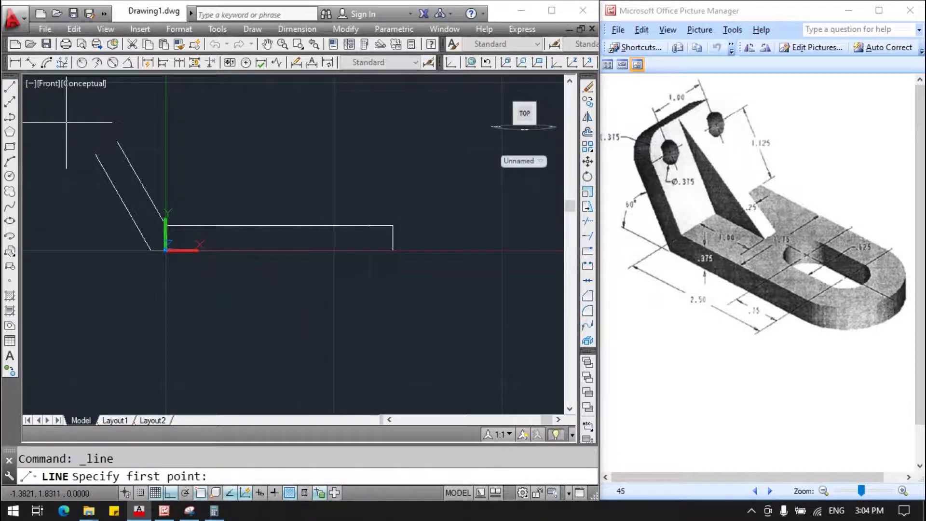
left_click(95, 154)
left_click(117, 142)
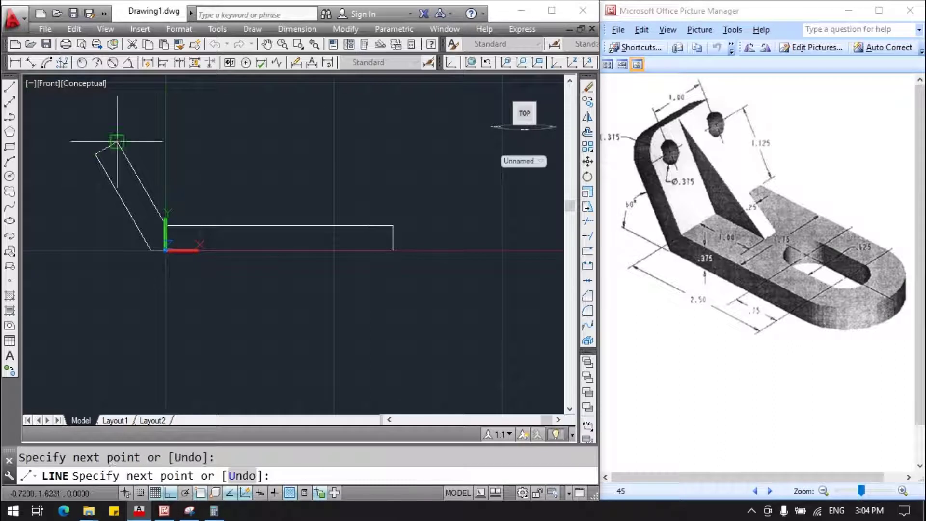
key("Escape")
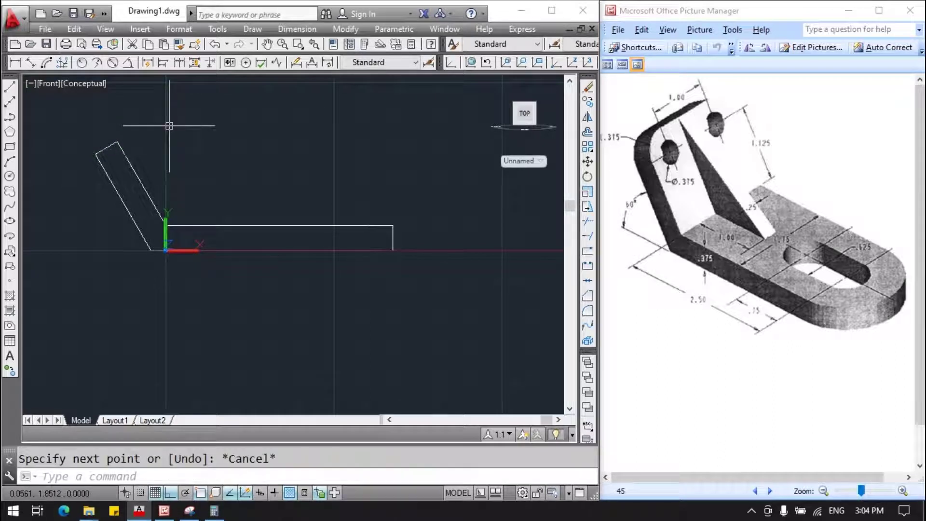
- JOIN all outline pieces into one polyline using a crossing selection
type("j")
key("Return")
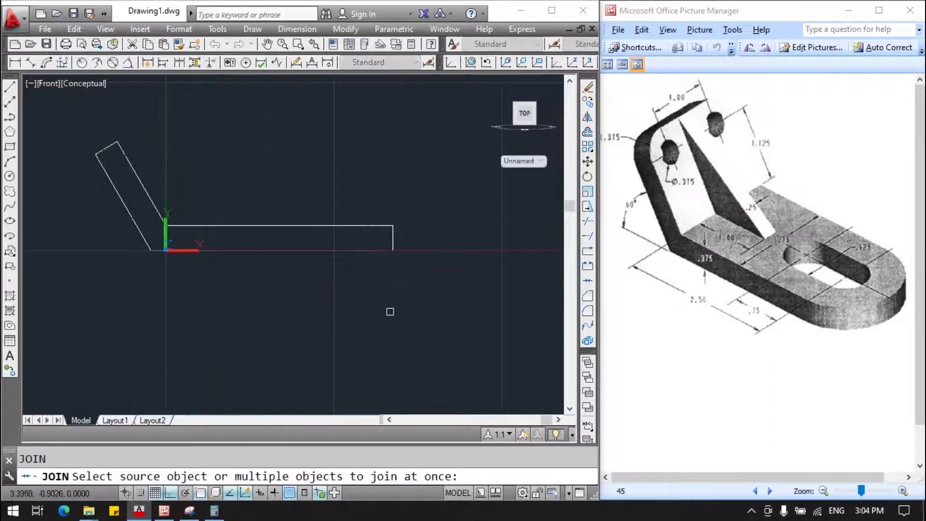
left_click(444, 317)
left_click(127, 165)
key("Return")
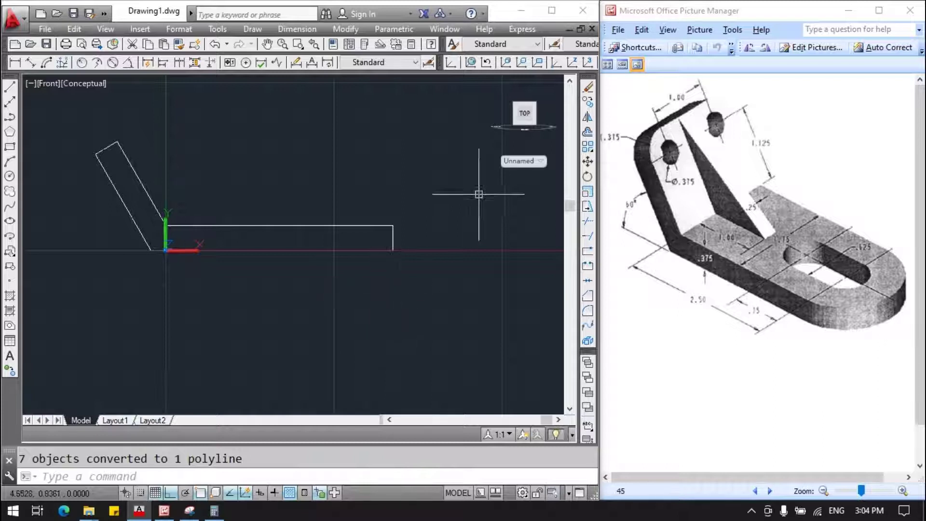
- Switch to SE Isometric with World UCS and compute 1.75 ÷ 2 = 0.875
mouse_move(524, 116)
left_click(535, 105)
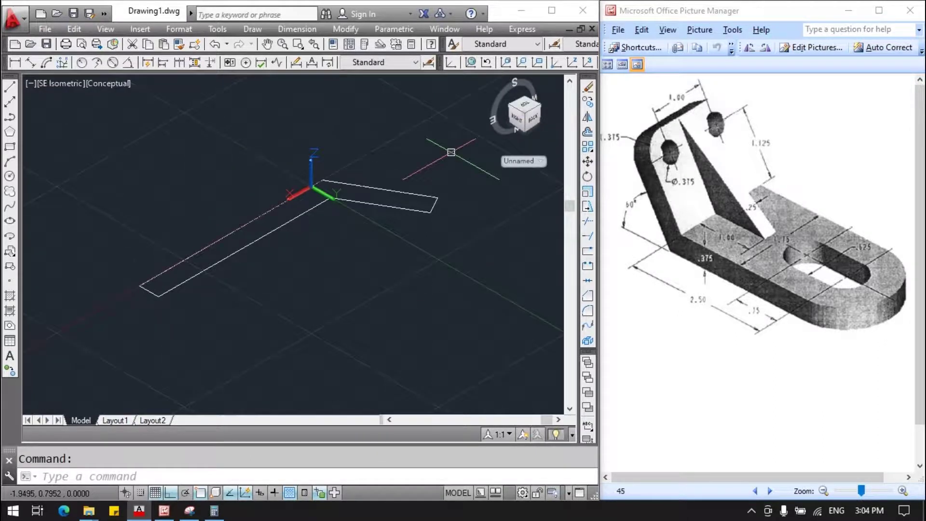
left_click(470, 62)
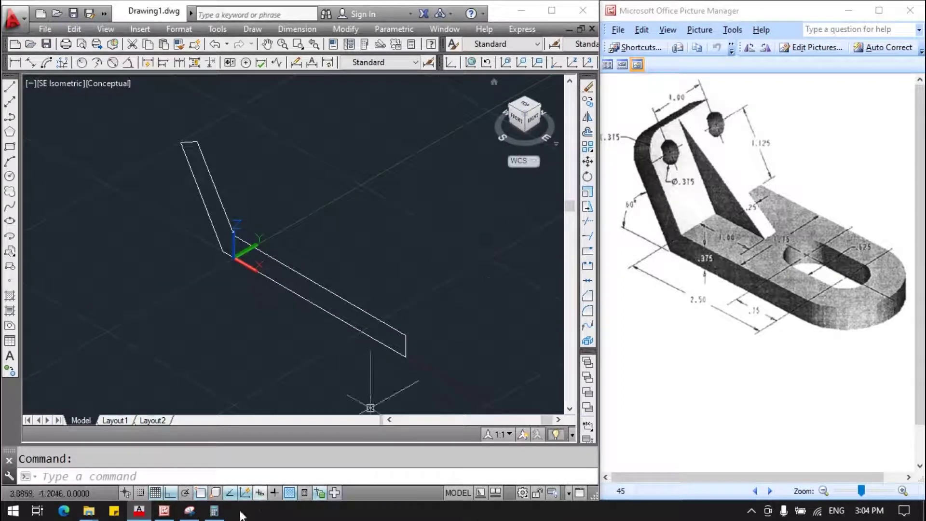
left_click(214, 510)
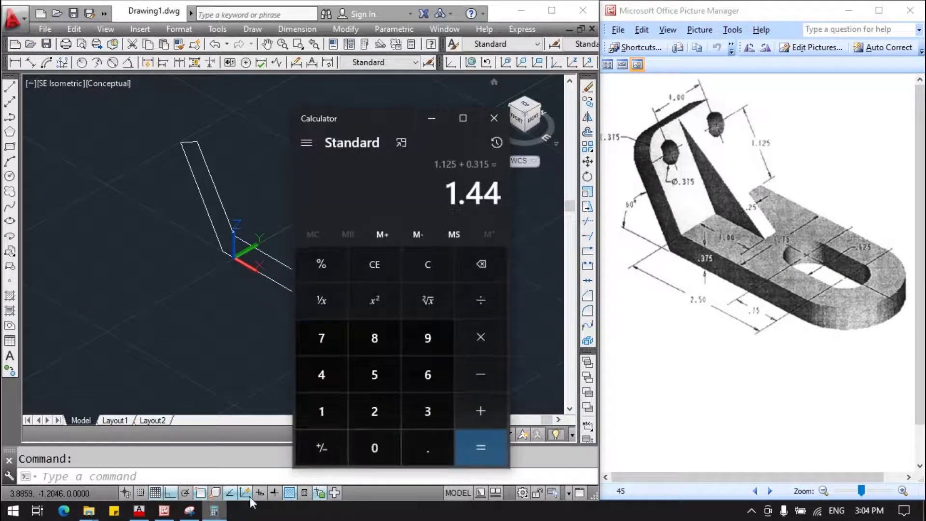
left_click(342, 413)
left_click(411, 443)
left_click(321, 337)
left_click(374, 374)
left_click(480, 300)
left_click(381, 412)
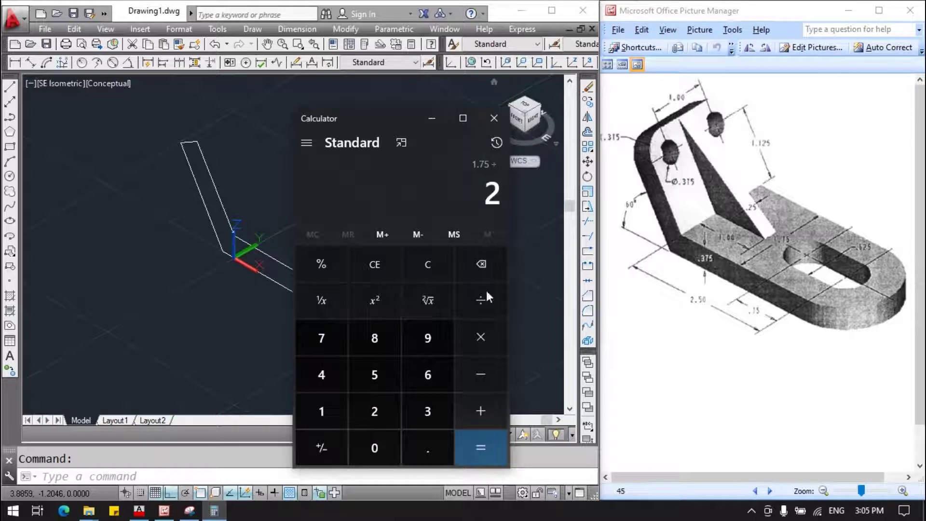
left_click(481, 446)
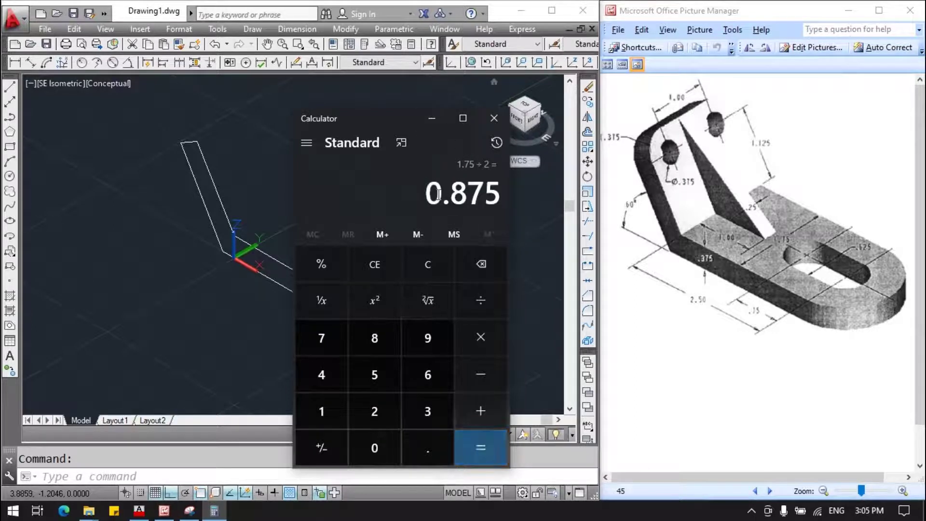
- Copy the 0.875 result and start the EXT (EXTRUDE) command
left_click_drag(427, 192, 502, 195)
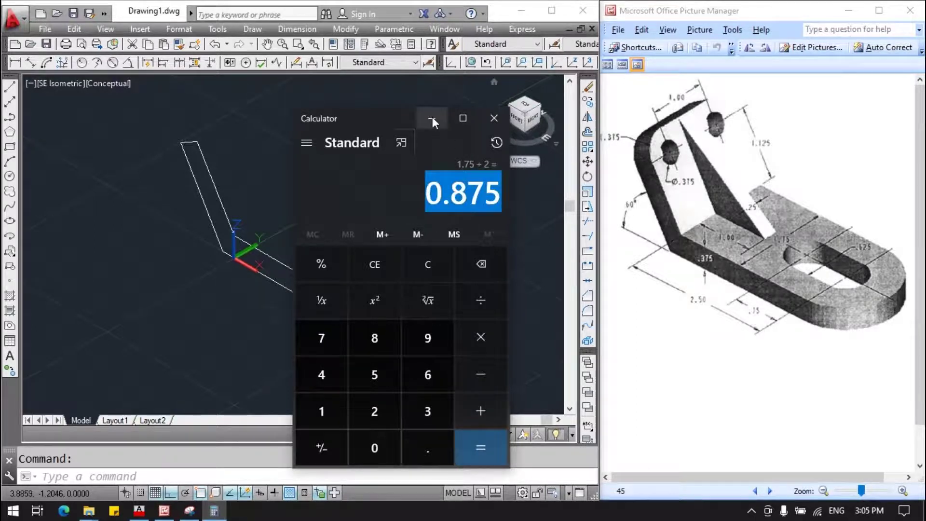
left_click(432, 121)
left_click(216, 476)
type("ext")
key("Return")
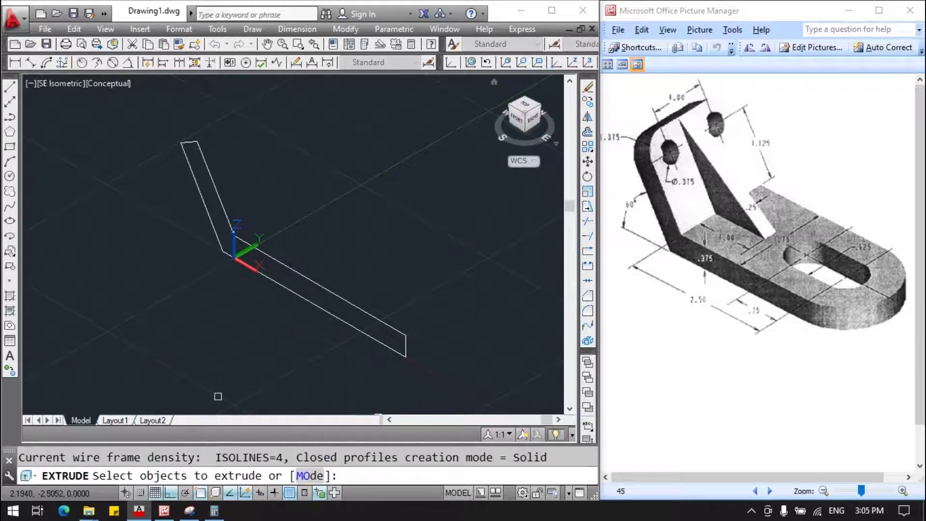
- Extrude the bracket polyline by -0.875, retrying after an accidental paste
left_click(357, 305)
key("Return")
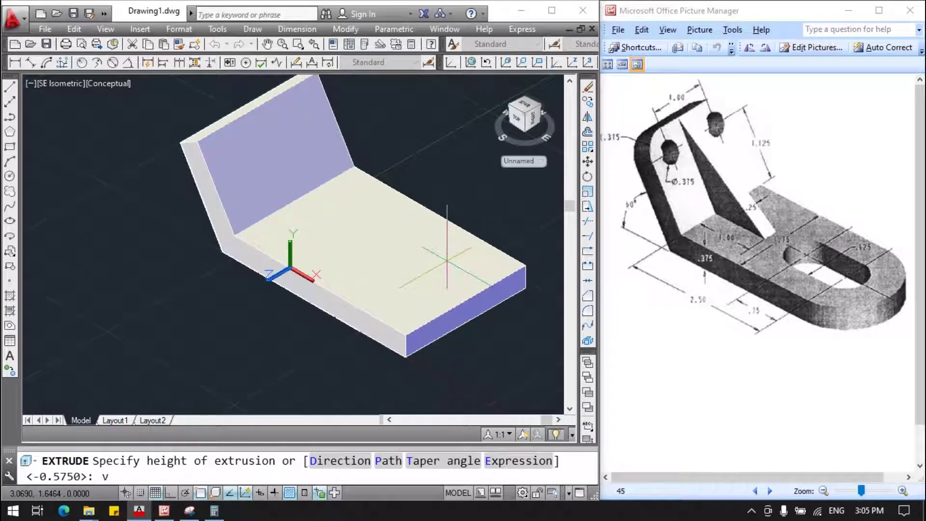
key("ctrl+v")
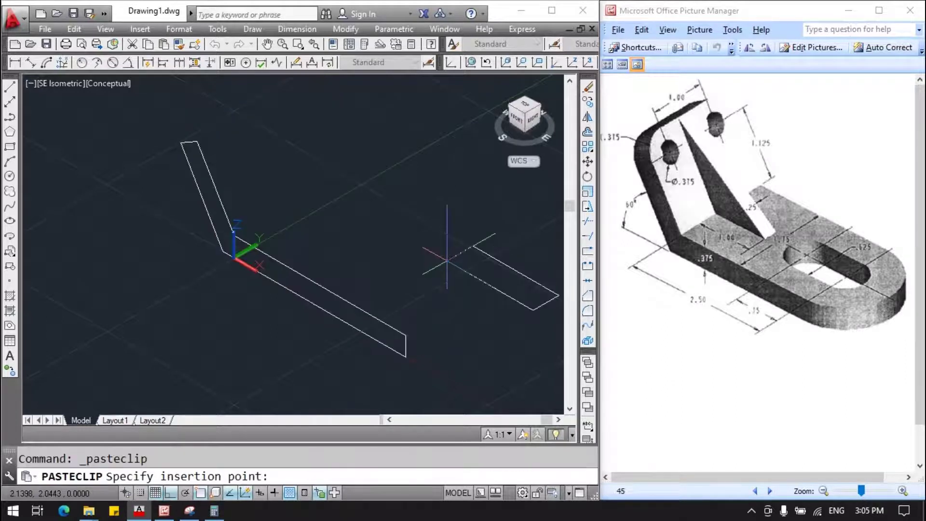
key("Escape")
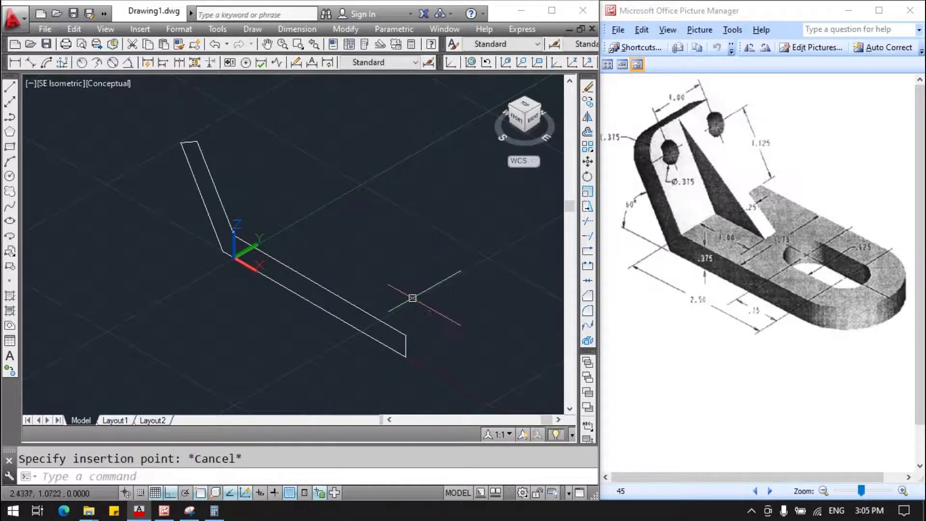
type("ext")
key("Return")
left_click(345, 298)
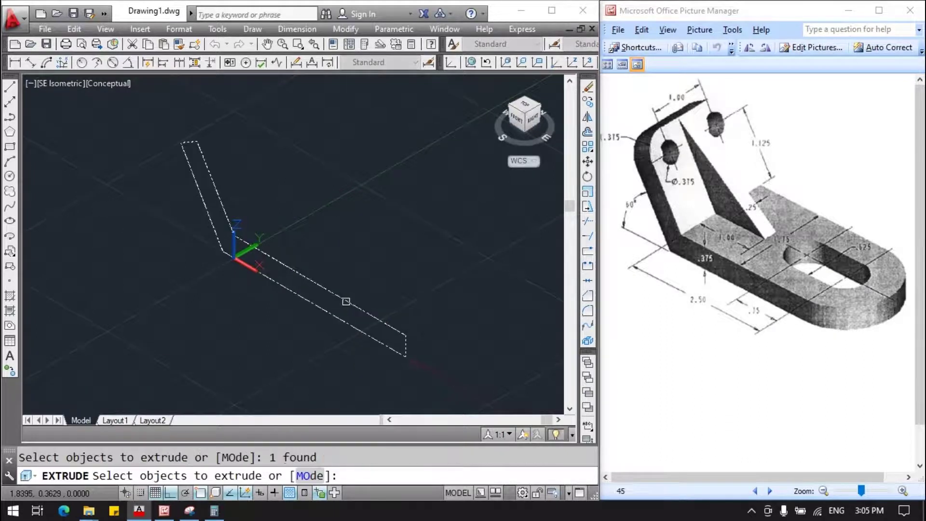
key("Return")
type("-0.")
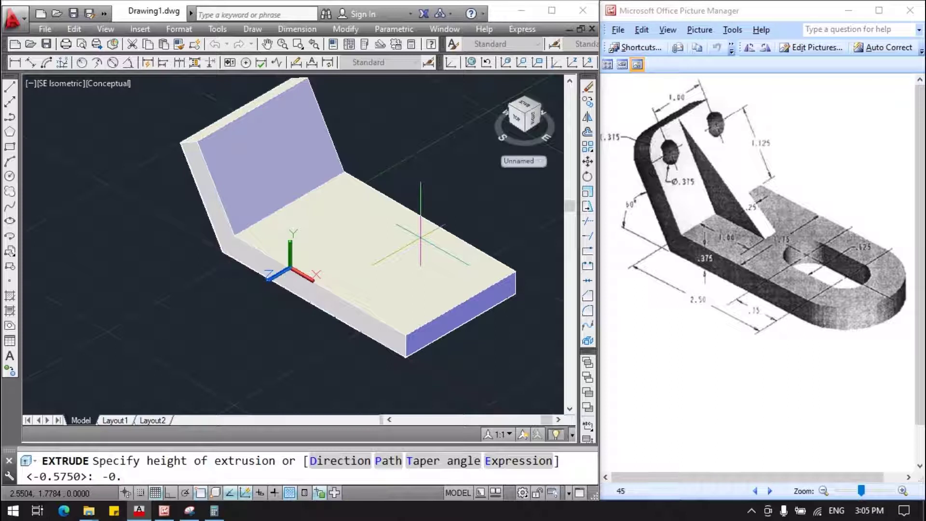
type("875")
key("Return")
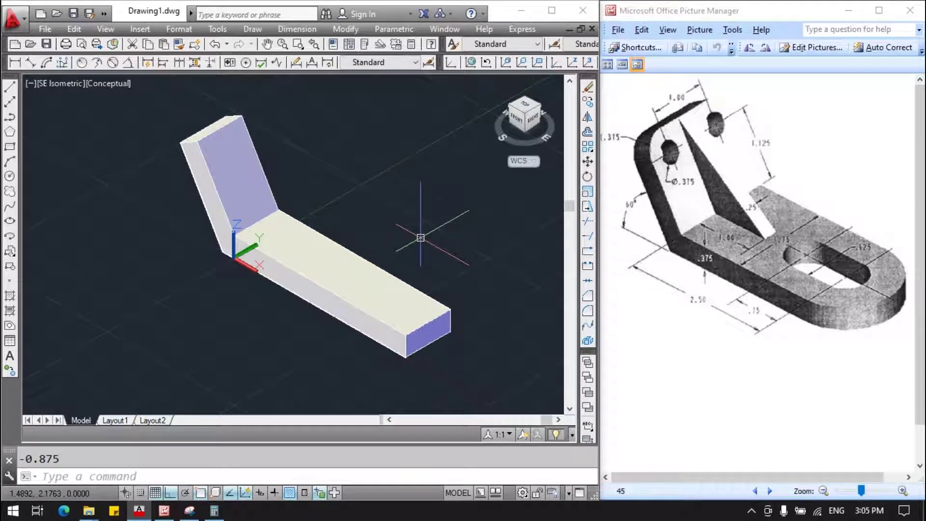
- Round the upright plate's top edge using FILLETEDGE with radius 0.315
type("ed")
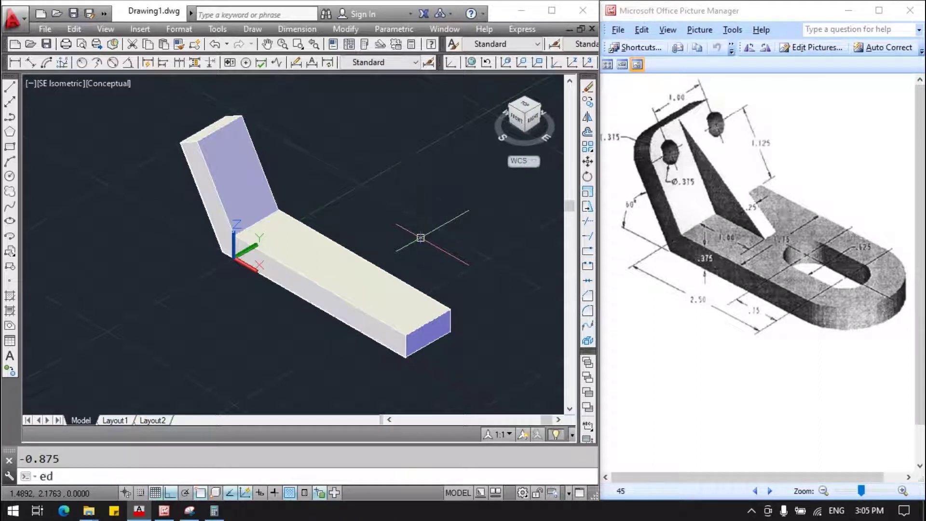
key("BackSpace")
key("BackSpace")
type("filler")
type("edge")
key("Return")
type("r")
key("Return")
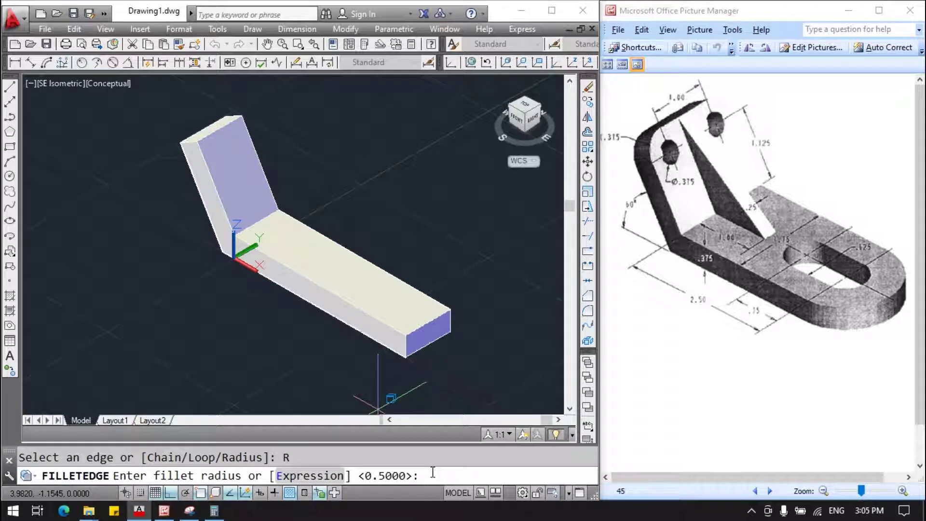
type("0.")
type("315")
key("Return")
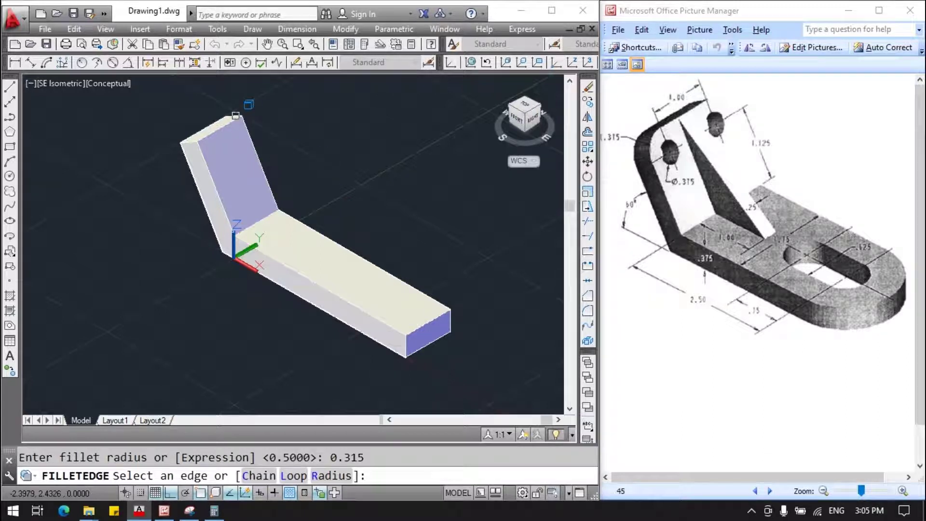
left_click(234, 113)
left_click(234, 115)
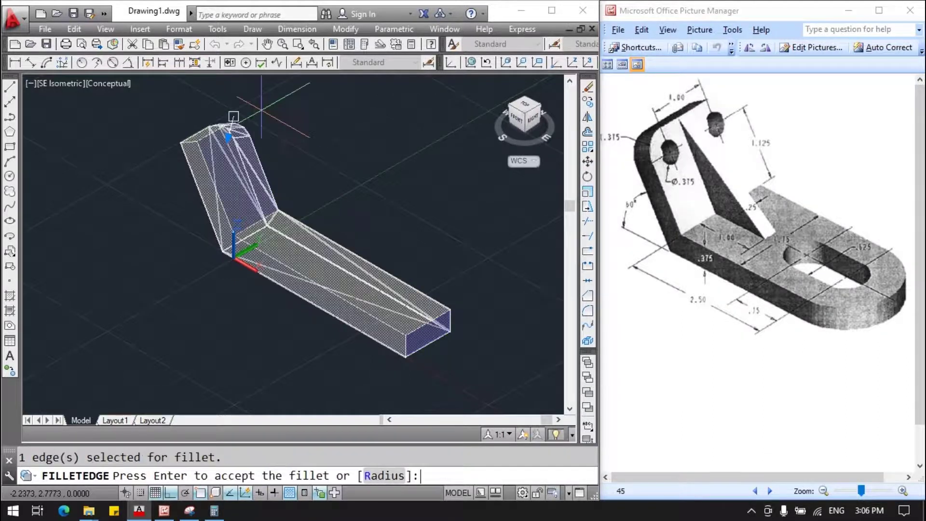
key("Return")
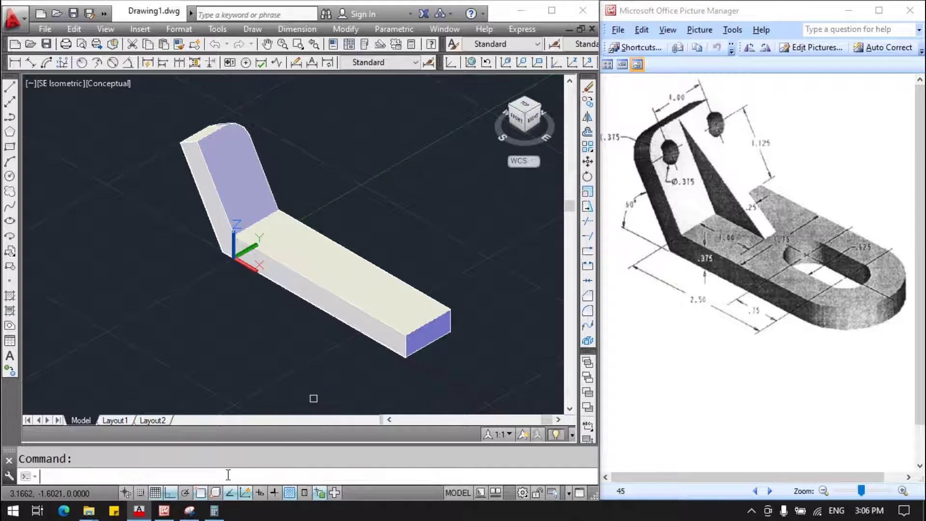
key("Return")
- Choose a new fillet radius and compute 1.75 ÷ 2 = 0.875 in the Calculator
left_click(338, 475)
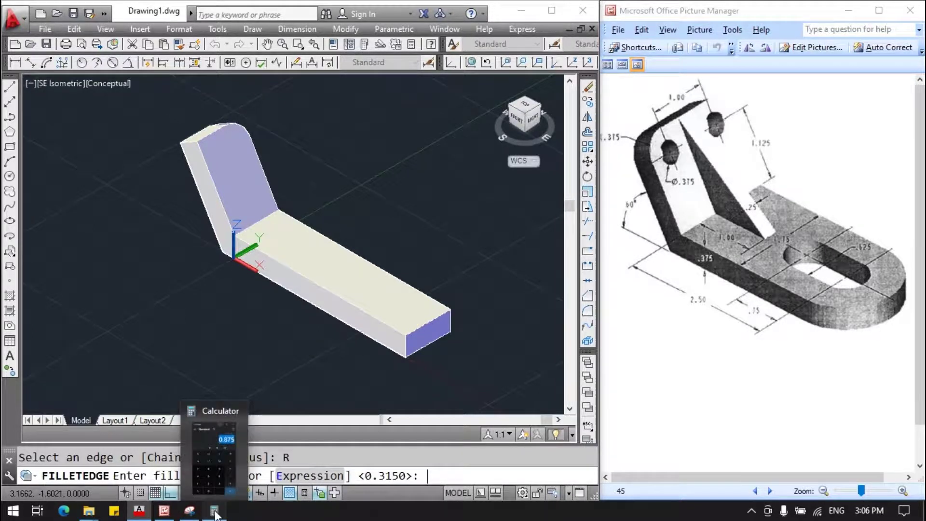
left_click(216, 514)
left_click(330, 412)
left_click(424, 445)
left_click(340, 332)
left_click(376, 375)
left_click(471, 308)
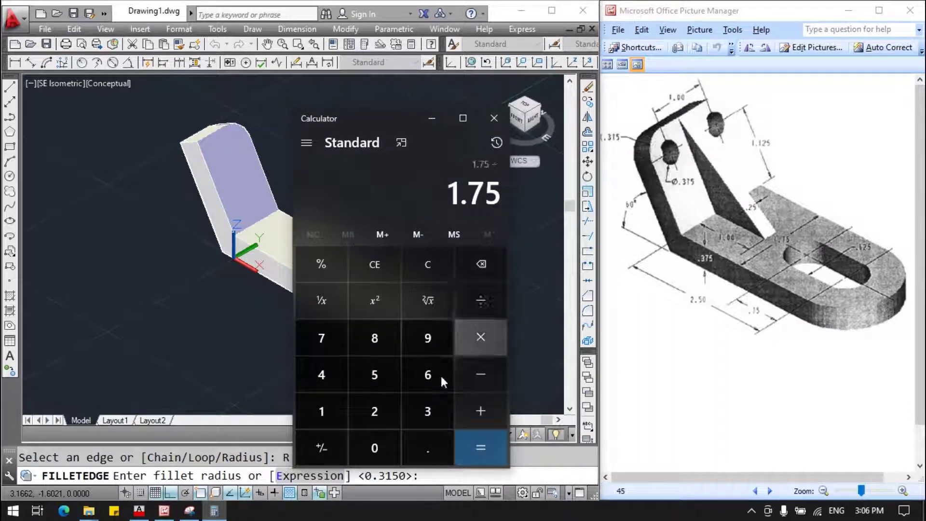
left_click(374, 411)
left_click(480, 447)
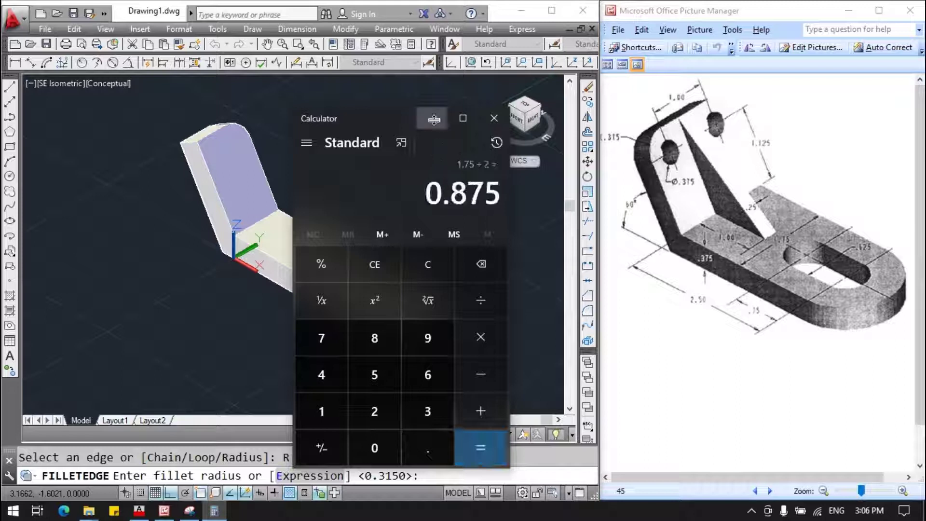
left_click(434, 119)
- Fillet the base's far end edge with radius 0.875, then end the command
type("0.875")
key("Return")
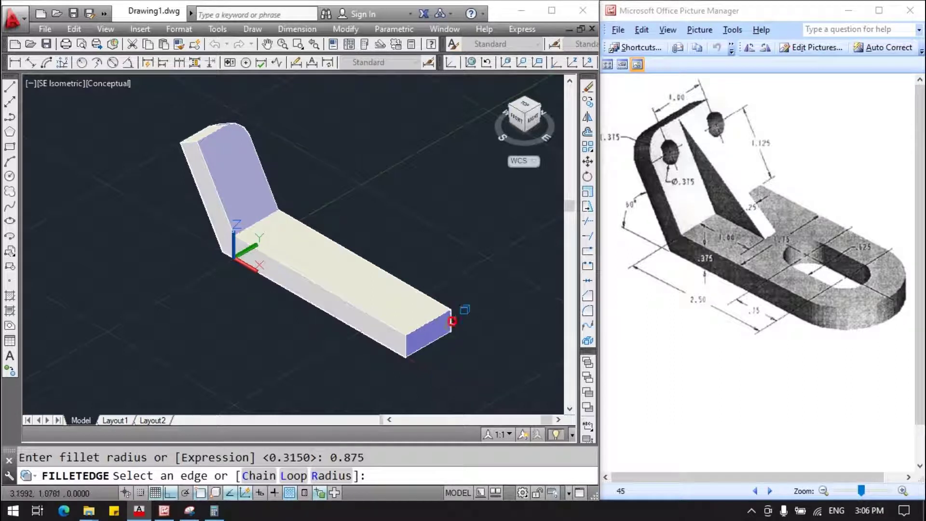
left_click(452, 320)
key("Return")
key("Return")
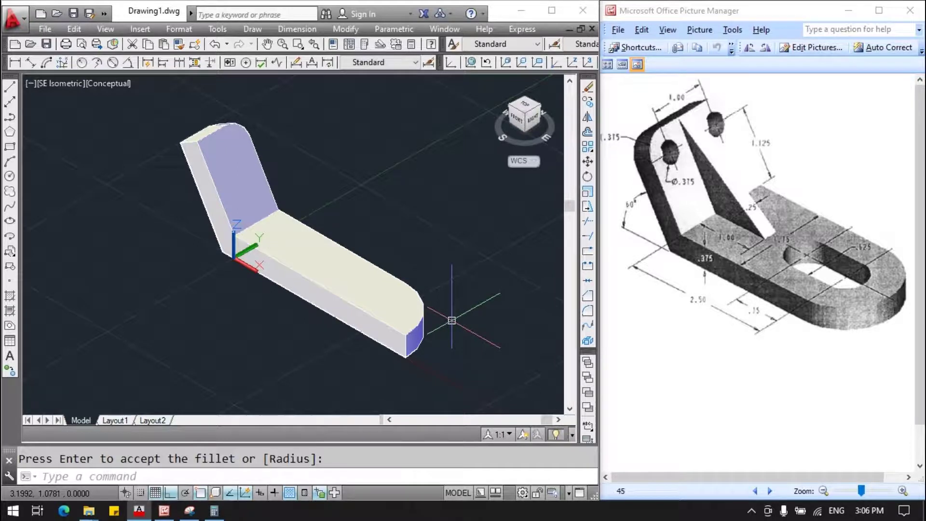
key("Escape")
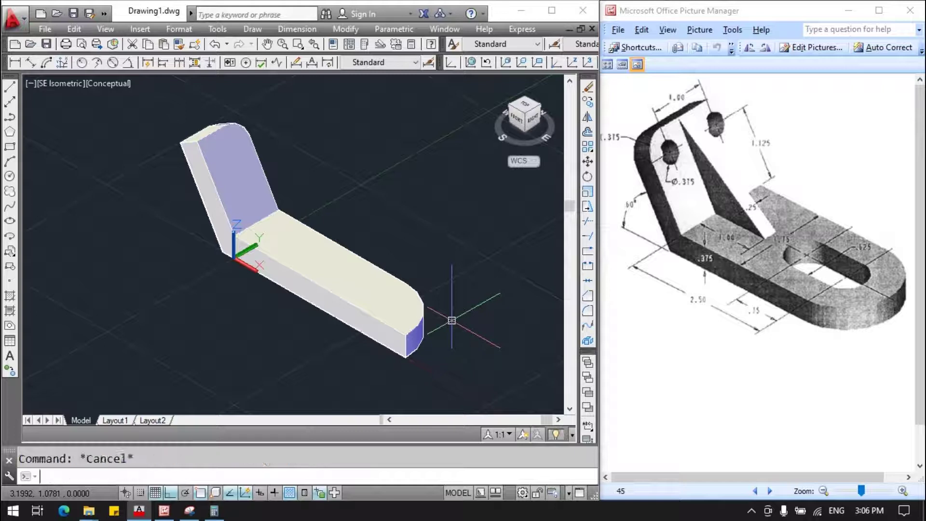
- Align the UCS with the bracket's upright face using three points and view it in plan
left_click(451, 62)
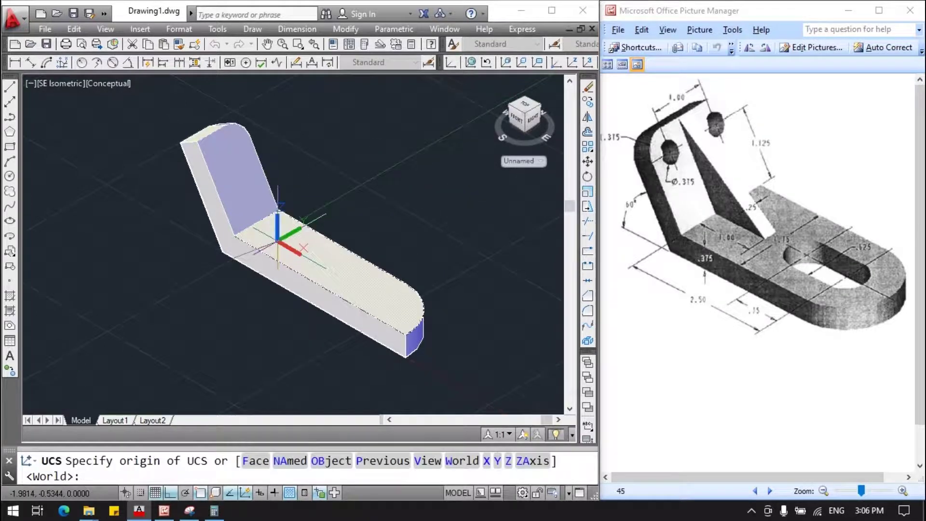
left_click(233, 235)
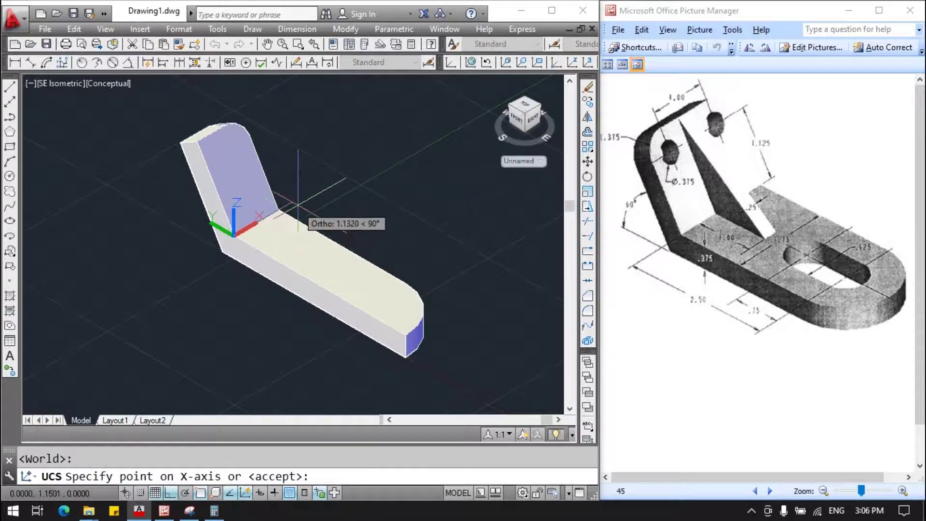
left_click(278, 210)
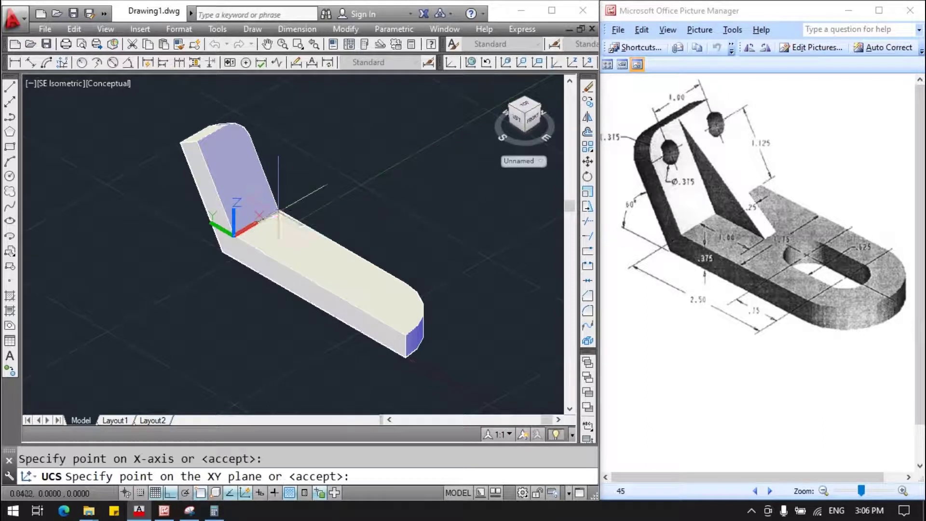
left_click(193, 143)
left_click(252, 148)
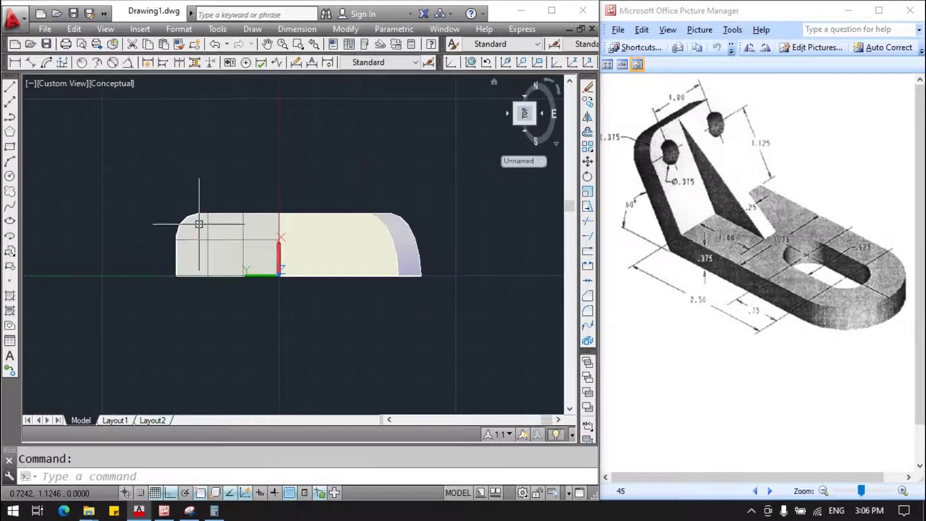
scroll(200, 218, "up", 3)
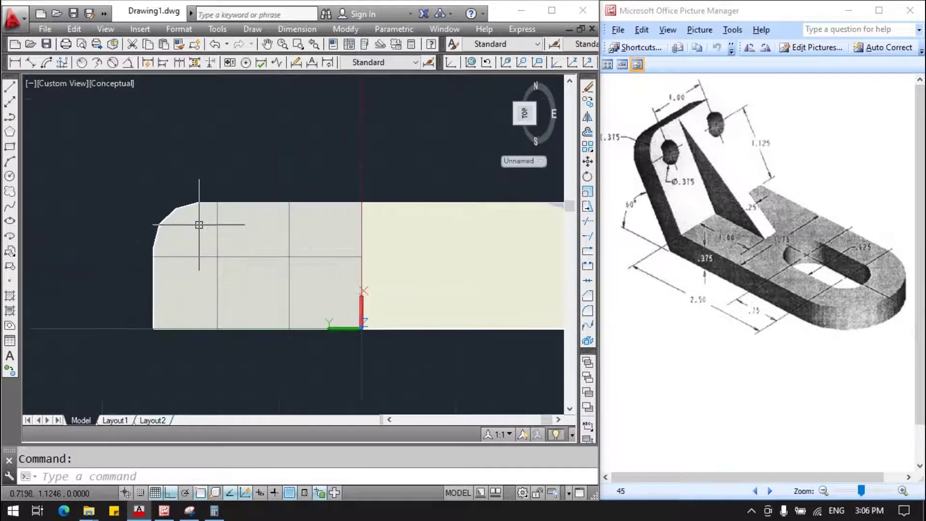
- Draw a 0.375-diameter circle centred at 0.5,1.125 on the upright face, then return to a 3D view
left_click(10, 176)
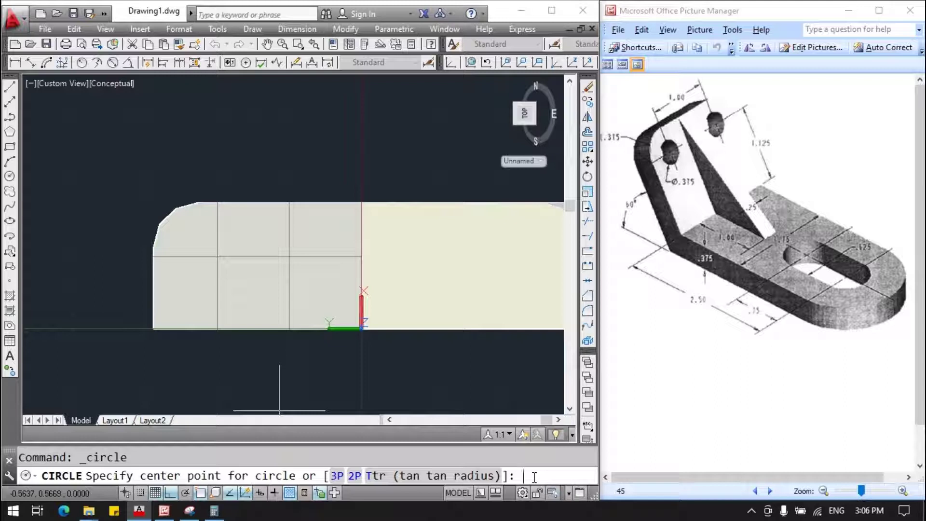
type("0.5,")
type("1.125")
key("Return")
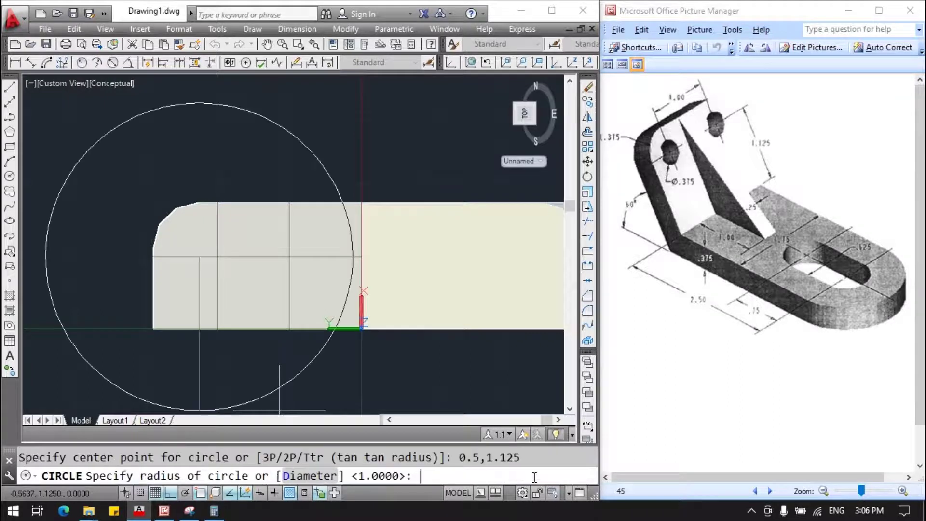
type("d")
key("Return")
type("3.75")
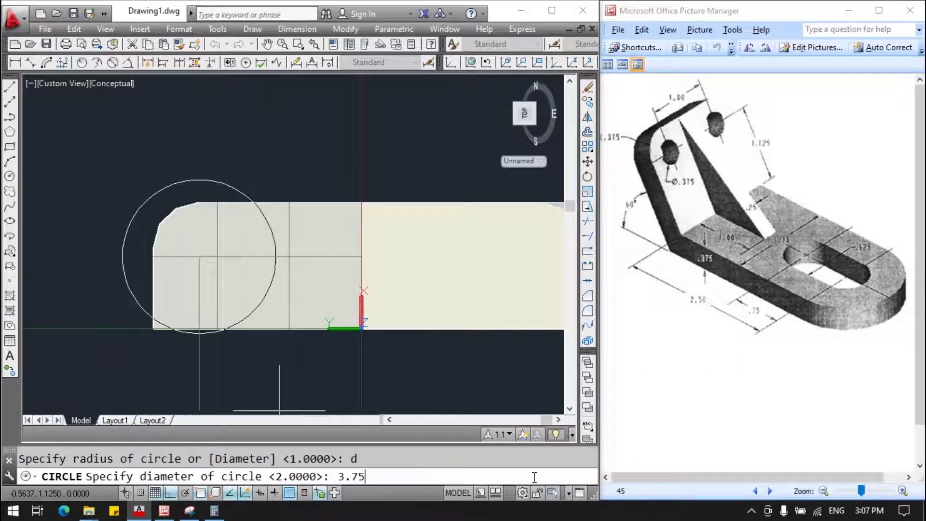
key("BackSpace")
key("BackSpace")
key("BackSpace")
key("BackSpace")
type("0.")
type("375")
key("Return")
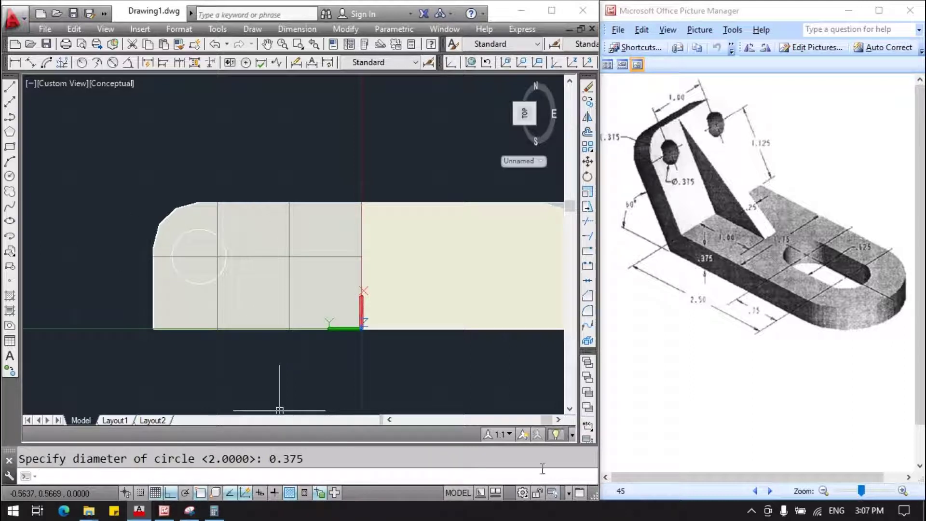
mouse_move(524, 114)
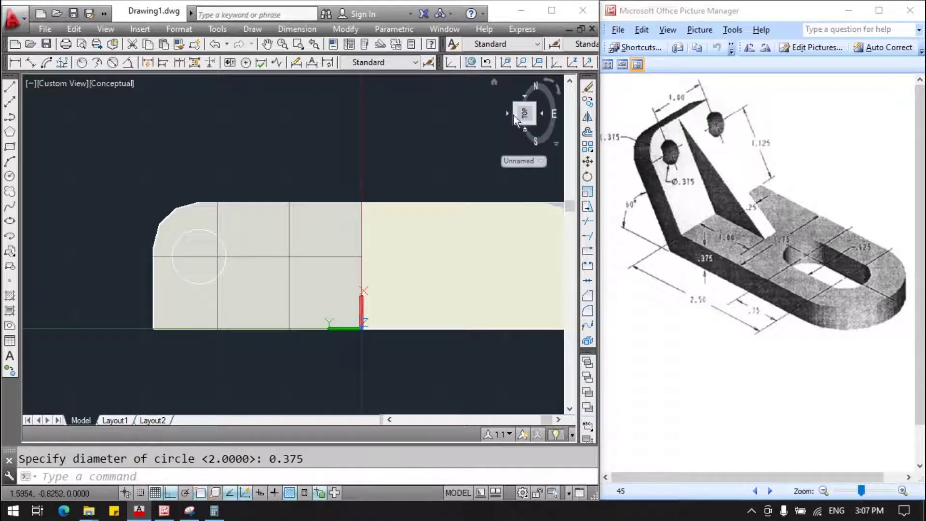
left_click(516, 124)
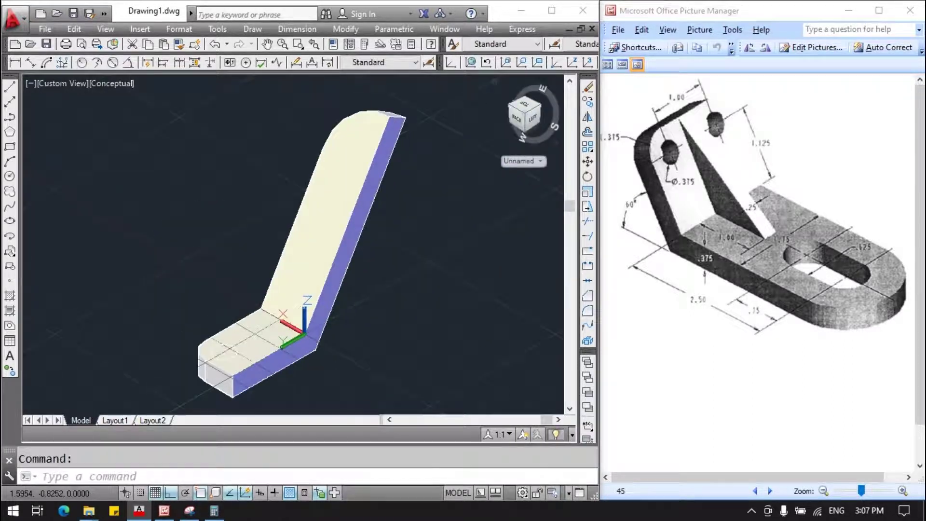
- Press-pull the 0.375 circle through the upright, then restore World UCS and SE Isometric view
type("presspull")
key("Return")
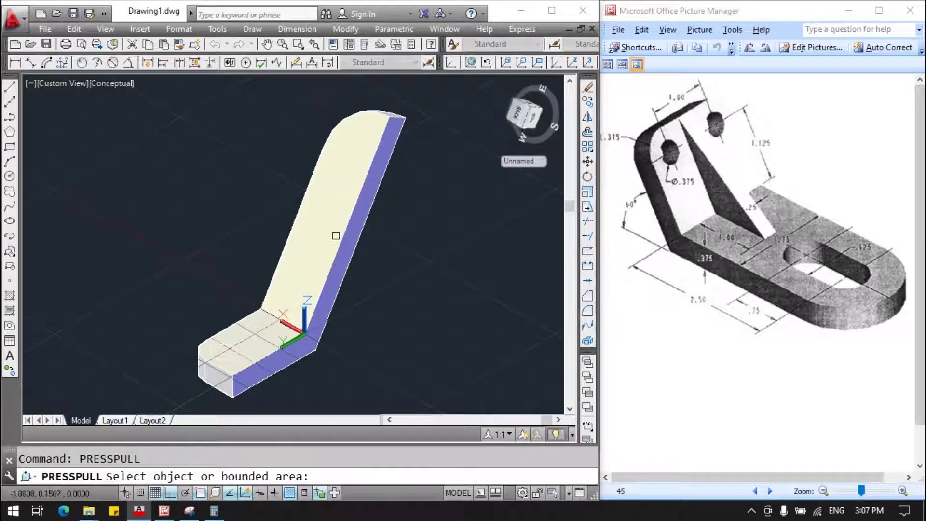
left_click(223, 349)
left_click(216, 408)
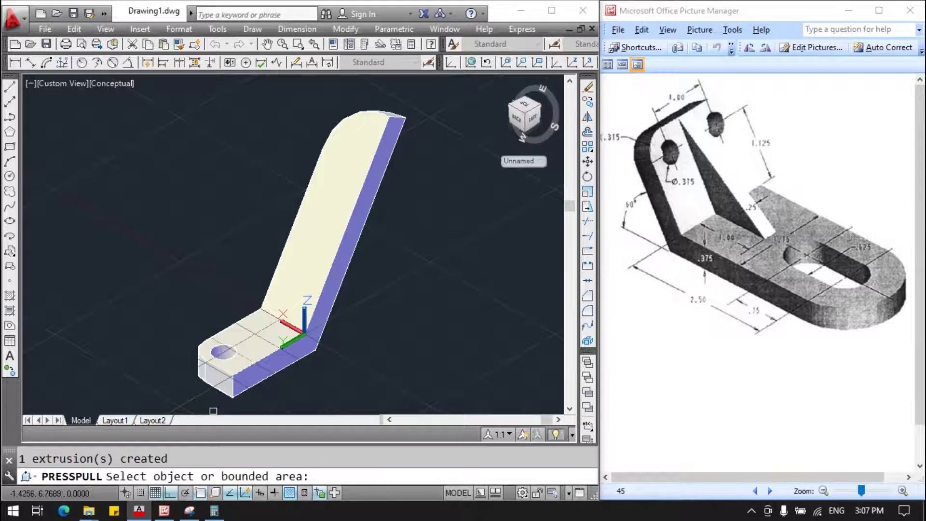
left_click(470, 62)
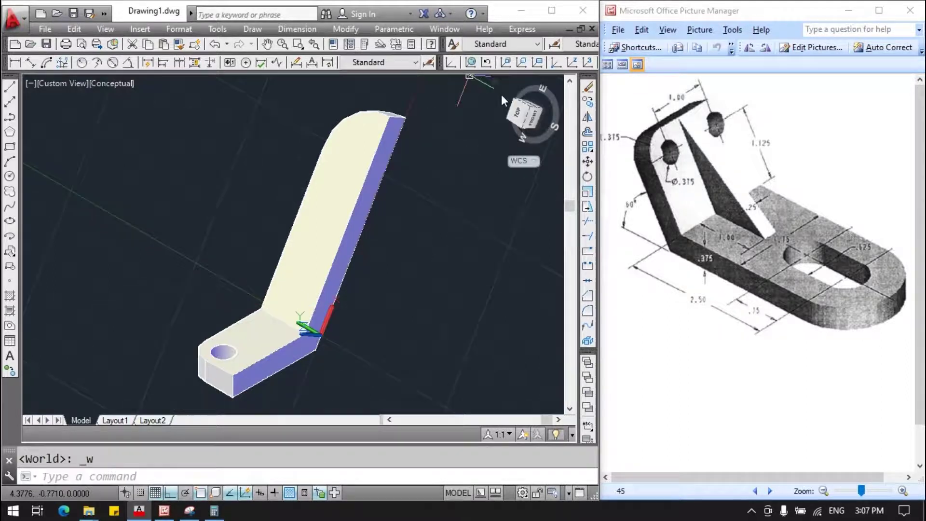
left_click(530, 112)
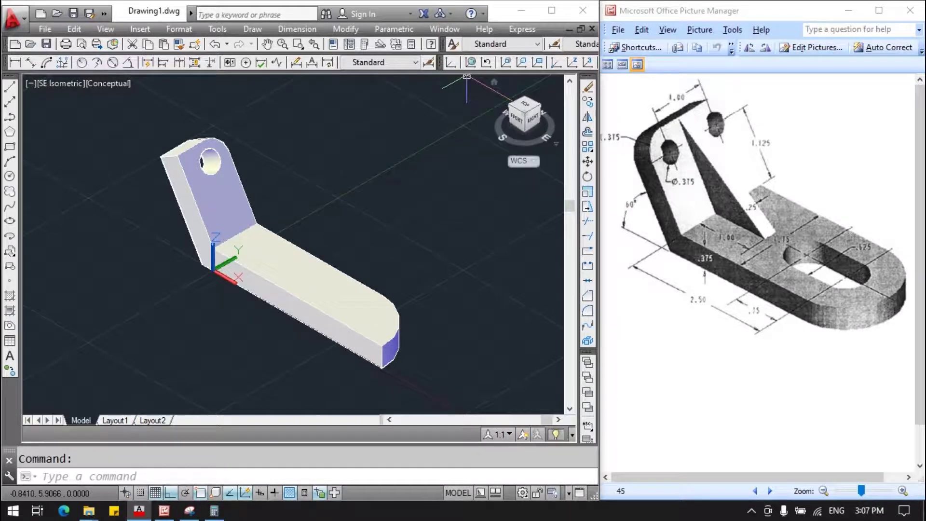
- Show the bracket in 2D Wireframe style from the Top view
left_click(100, 83)
left_click(131, 117)
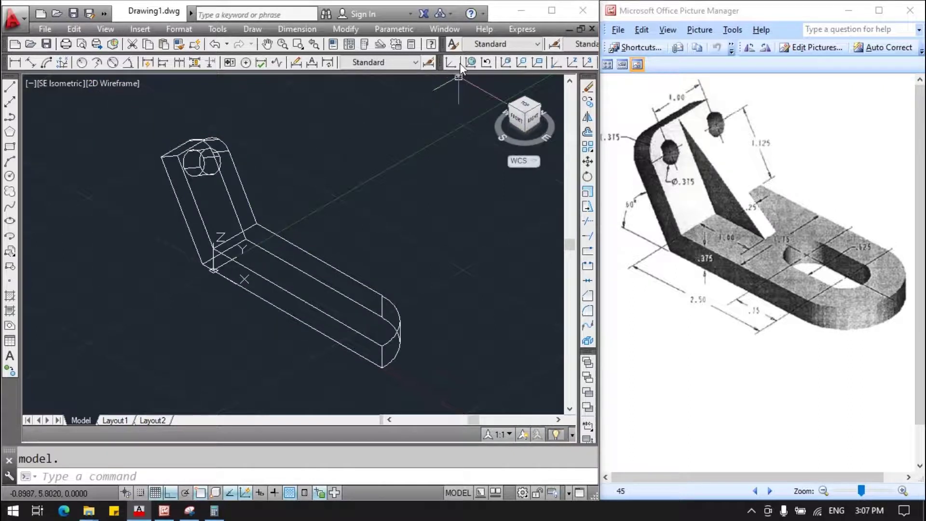
left_click(524, 103)
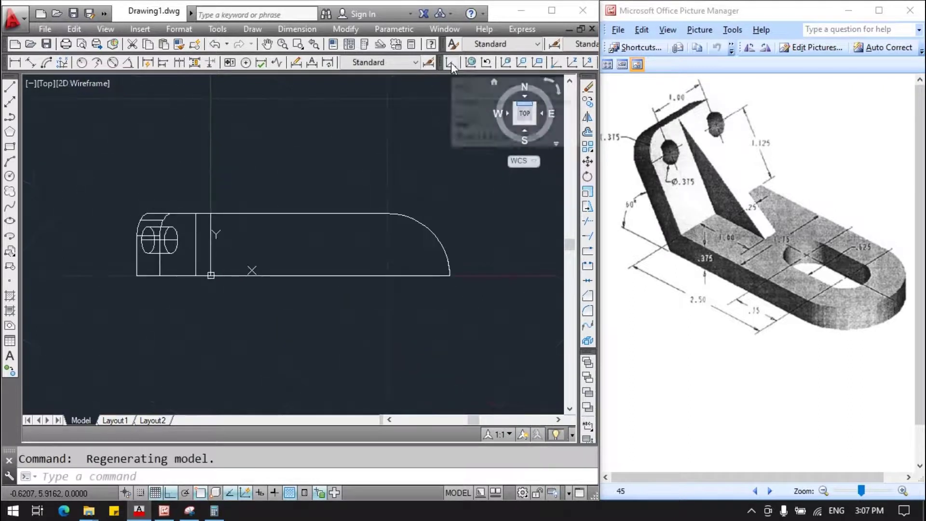
- Work out the slot position 2.5 − 0.15 = 2.35 in the Calculator
left_click(233, 474)
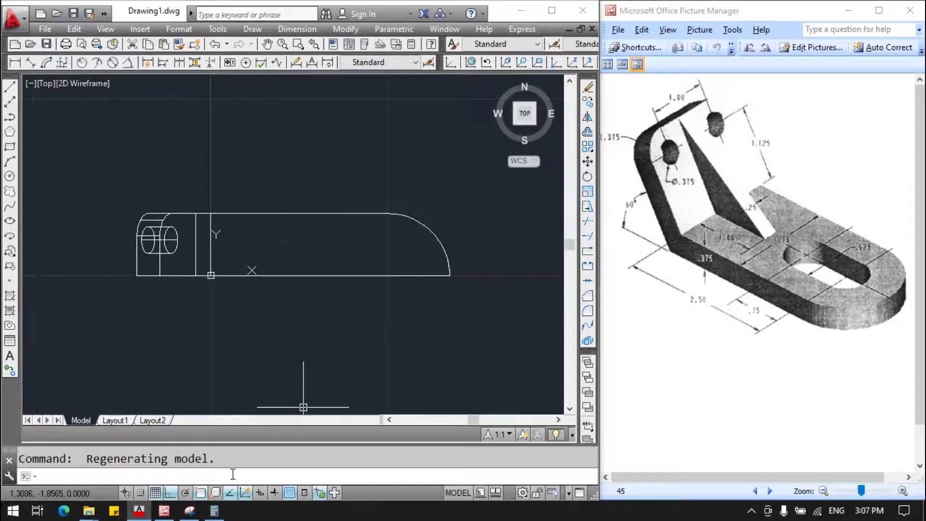
type("c")
key("Return")
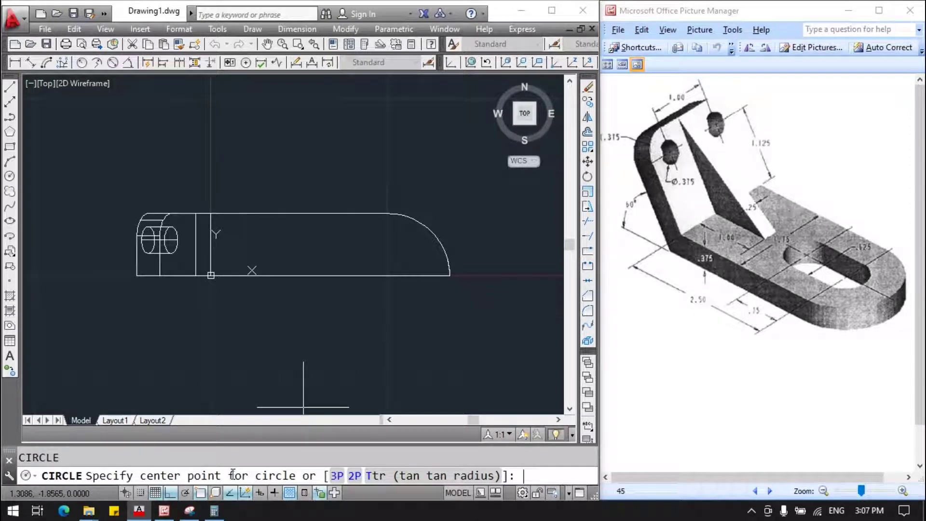
left_click(214, 510)
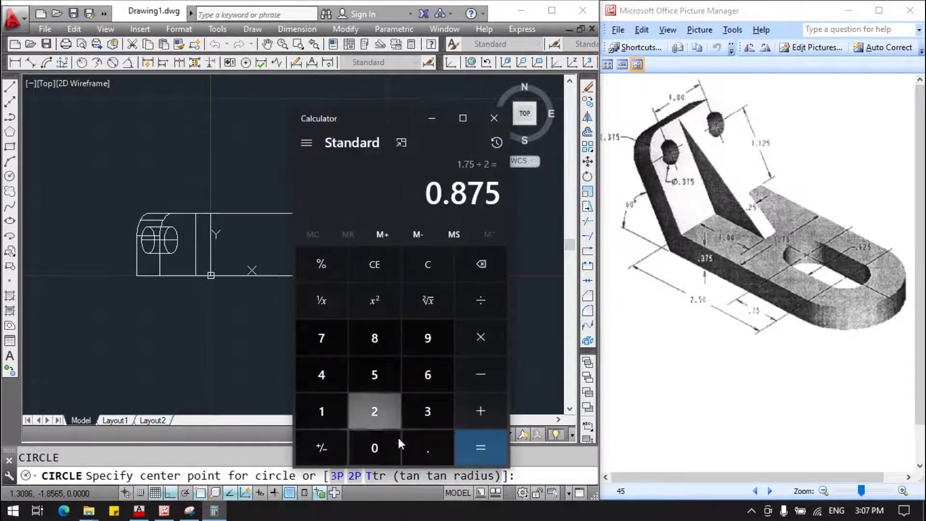
left_click(374, 411)
left_click(420, 446)
left_click(381, 378)
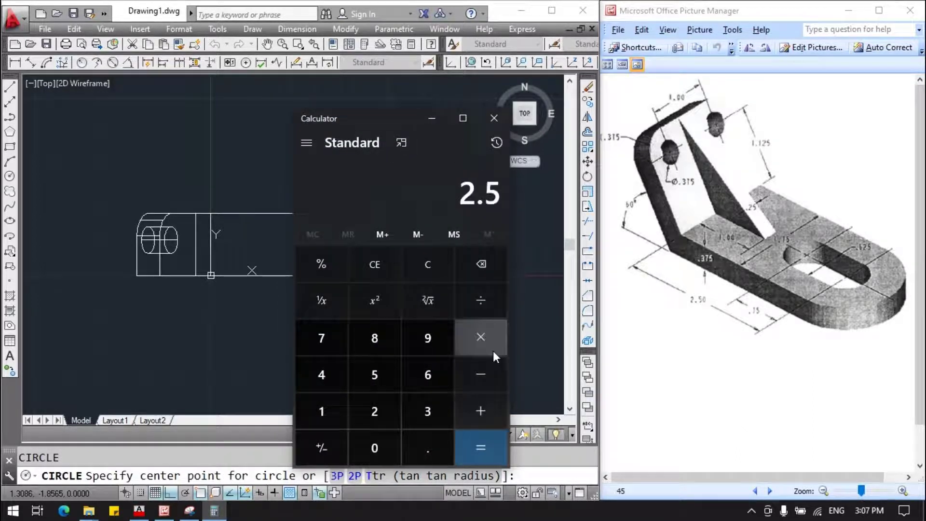
left_click(482, 384)
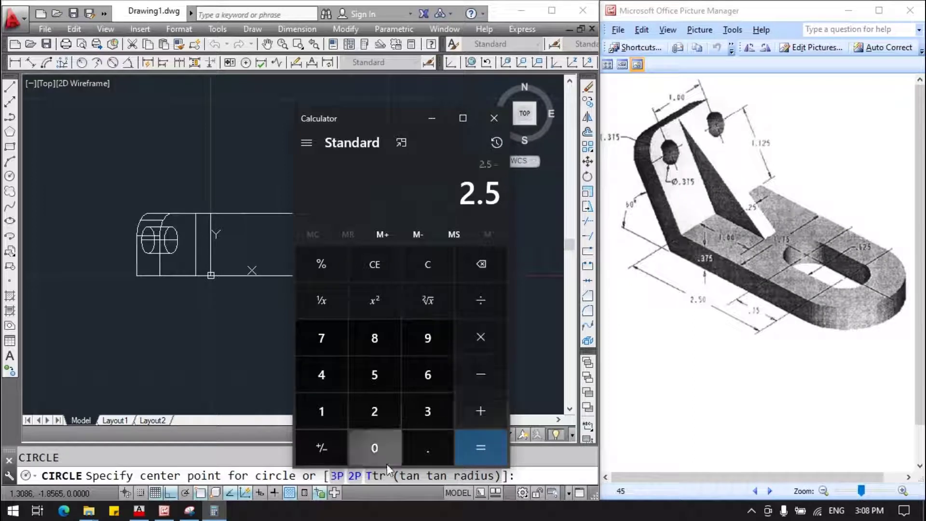
left_click(376, 449)
left_click(427, 448)
left_click(321, 411)
left_click(374, 375)
left_click(467, 447)
left_click(433, 119)
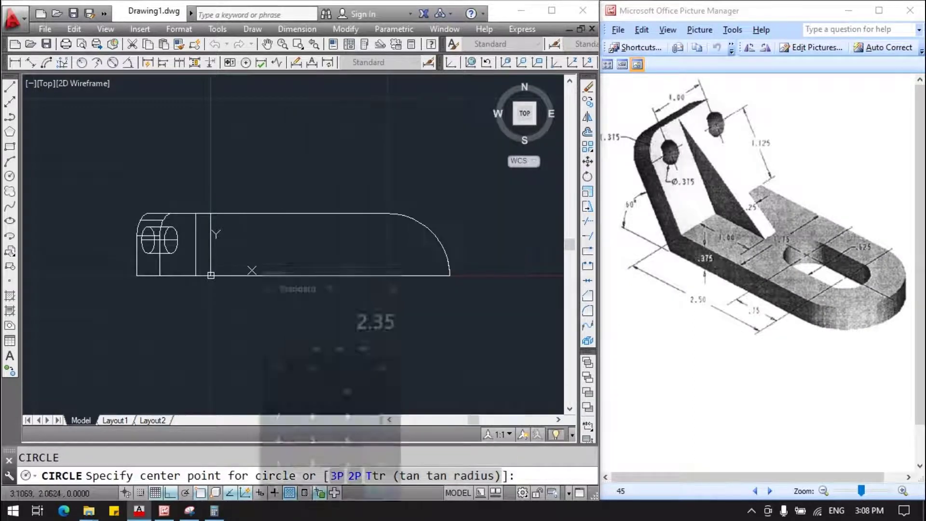
- Draw a trial 0.125-diameter circle at 2.35,0, then undo it
left_click(529, 476)
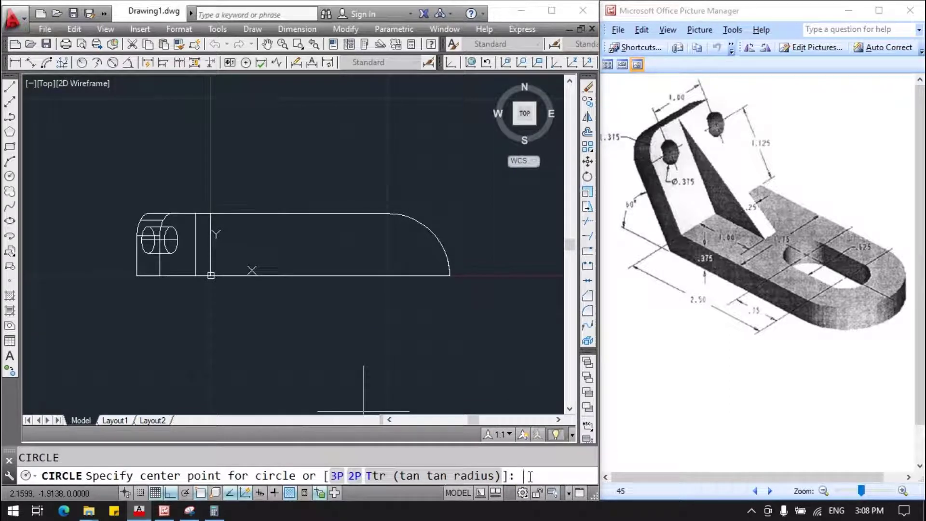
type("2.35,")
type("0")
key("Return")
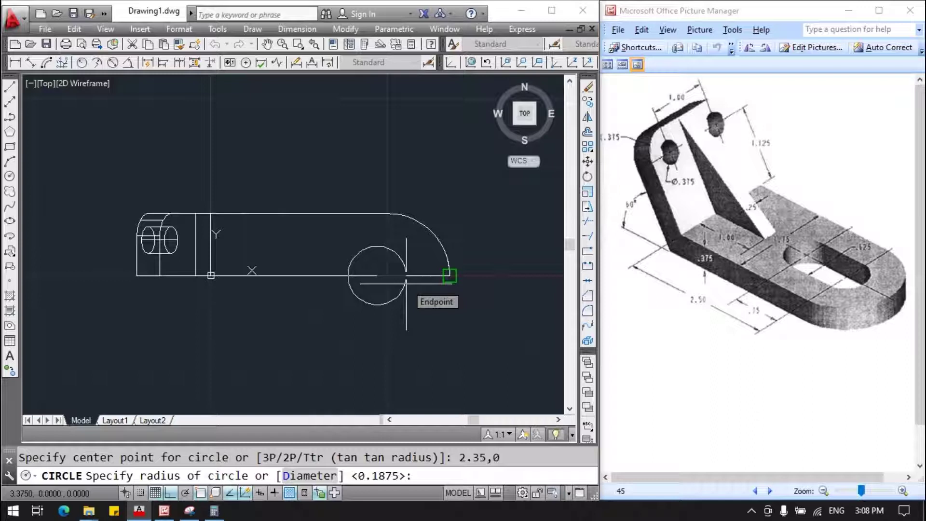
type("d")
key("Return")
type("0.125")
key("Return")
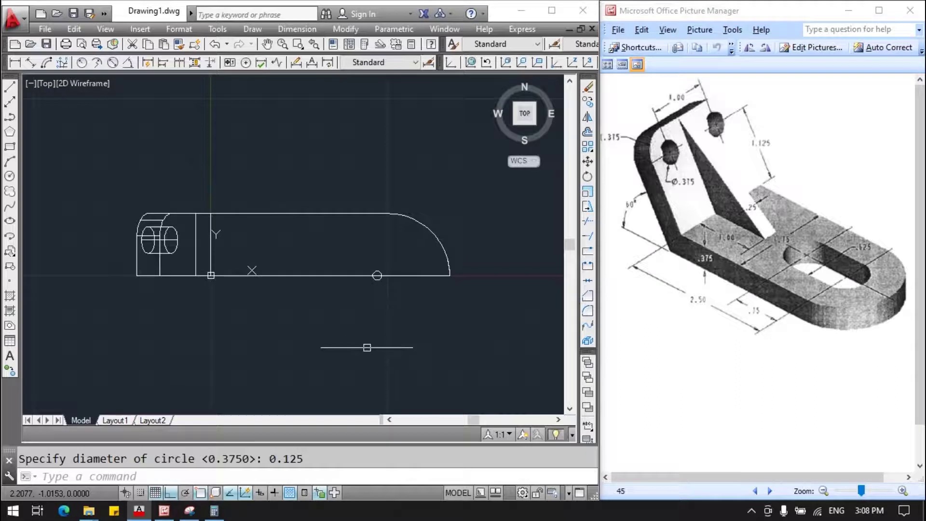
key("ctrl+z")
left_click(199, 472)
key("Return")
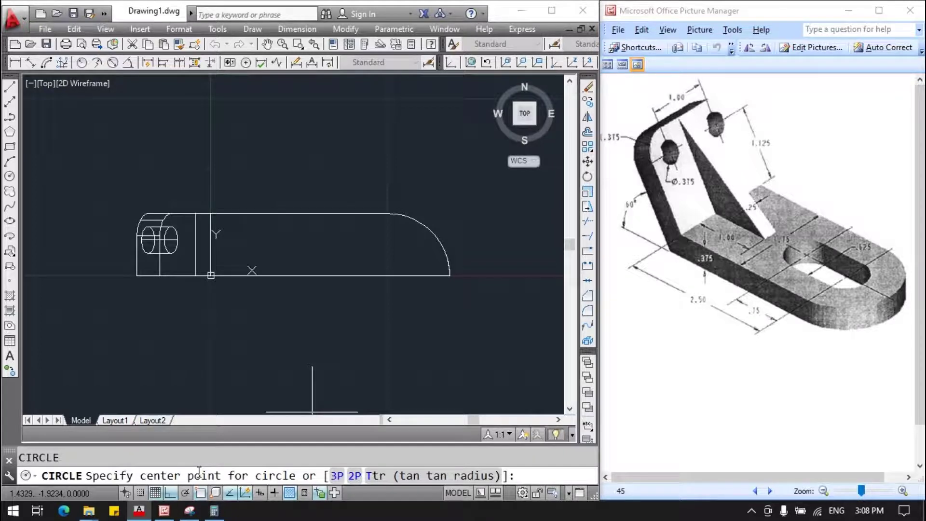
- Set a UCS at the part's endpoint and draw a 0.625-diameter circle centred at 2.35,0
left_click(451, 62)
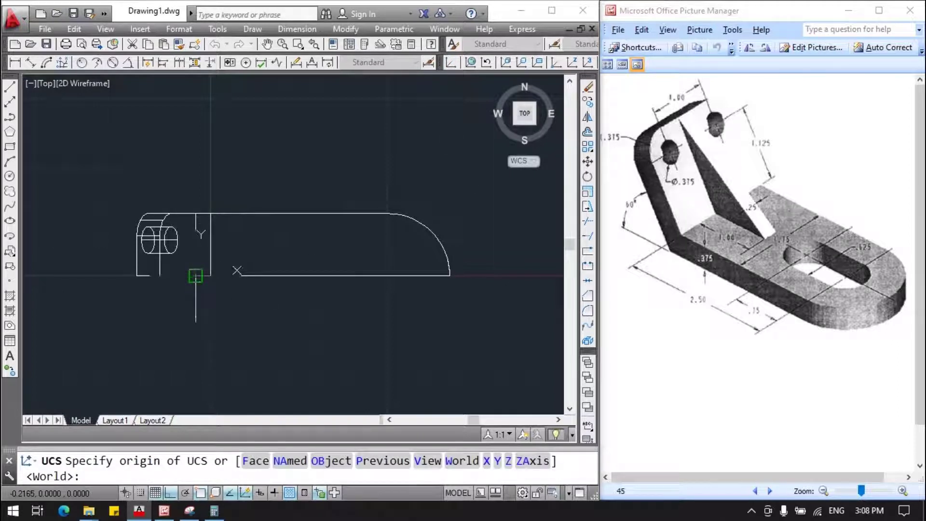
left_click(195, 276)
left_click(483, 280)
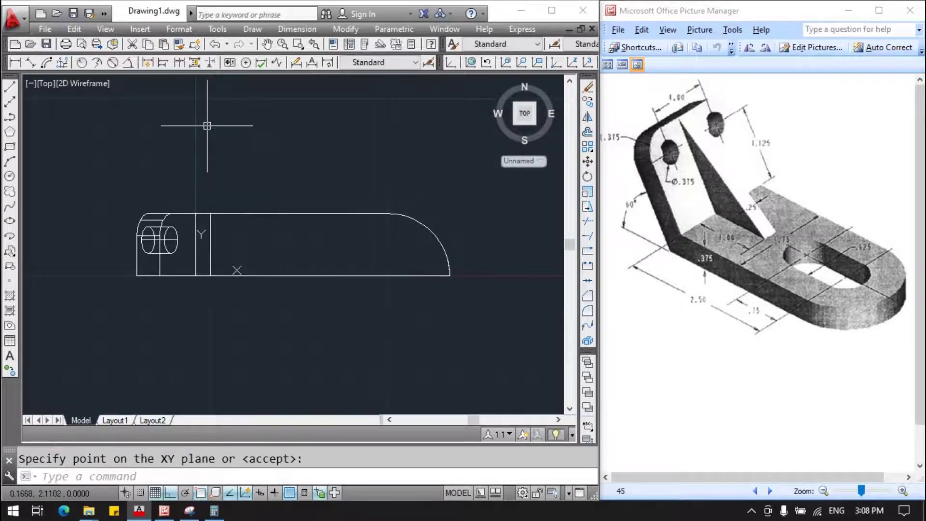
left_click(247, 473)
type("c")
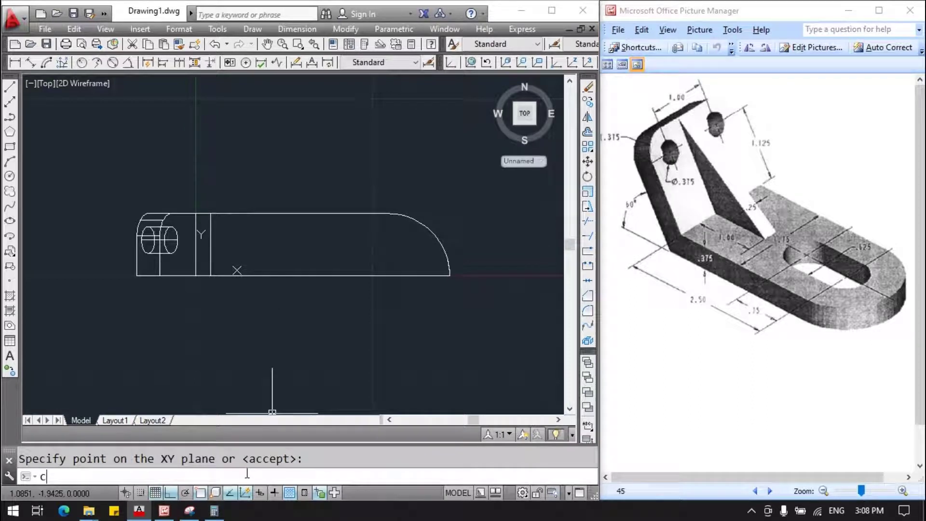
key("Return")
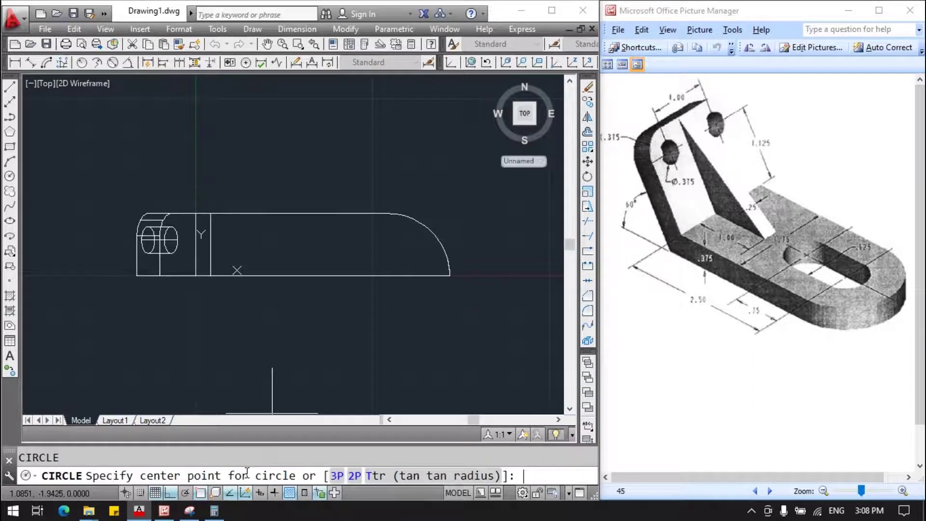
type("2.35")
type(",0")
key("Return")
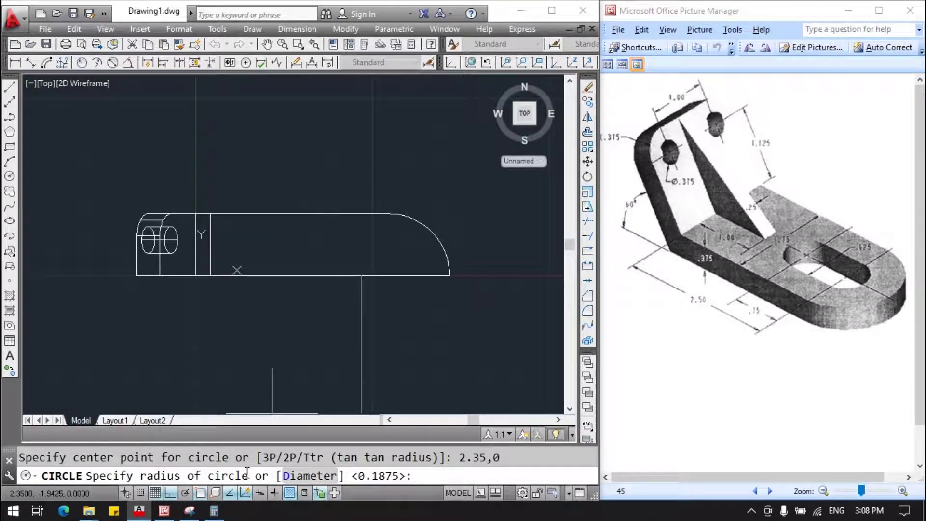
type("d")
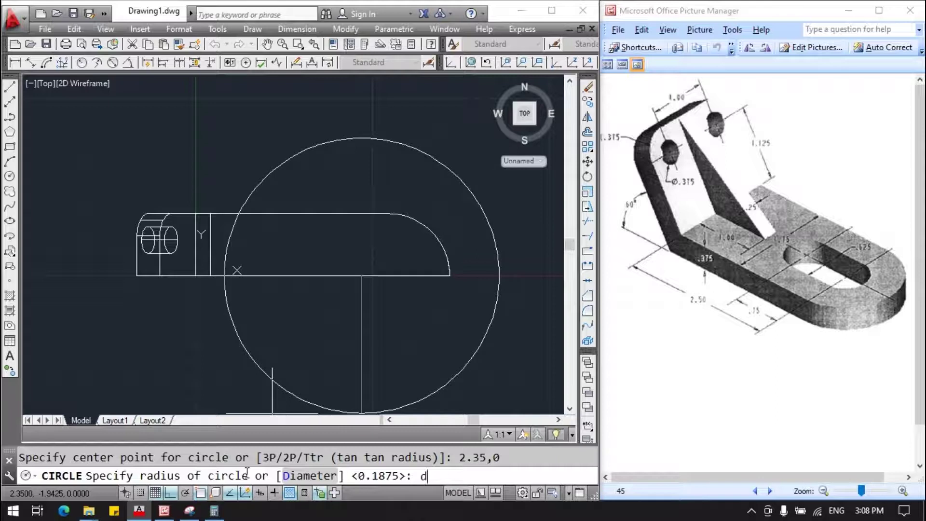
key("Return")
type("0.625")
key("Return")
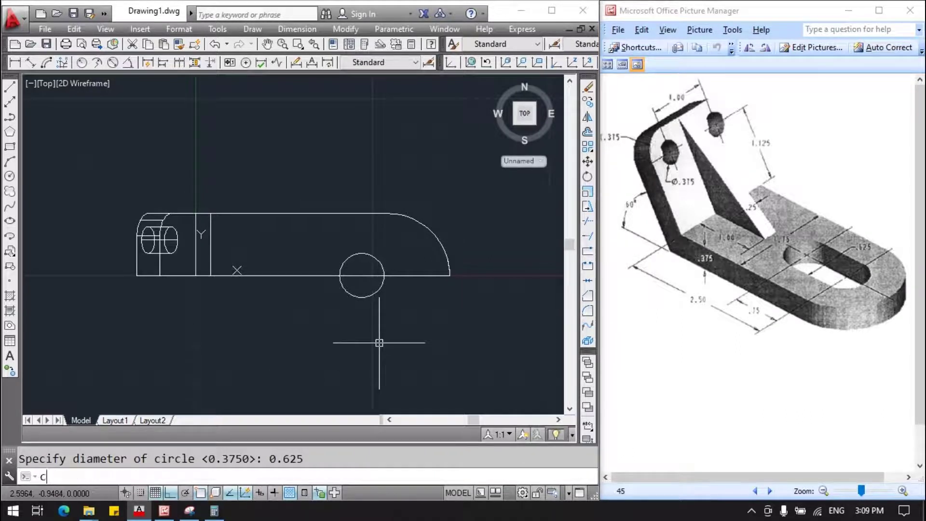
- Copy the 0.625 circle 0.15 to the right along X
type("cop")
key("Return")
left_click(372, 295)
key("Return")
left_click(362, 275)
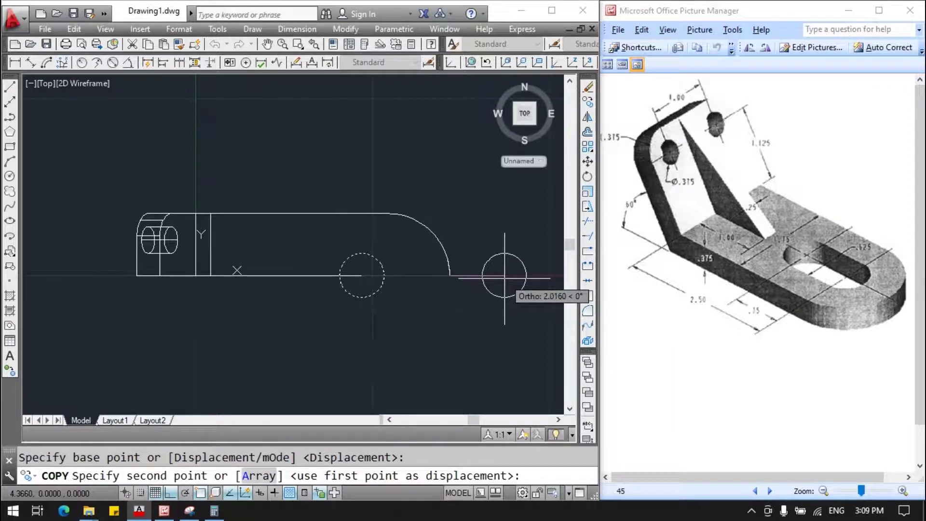
type(".15")
key("Return")
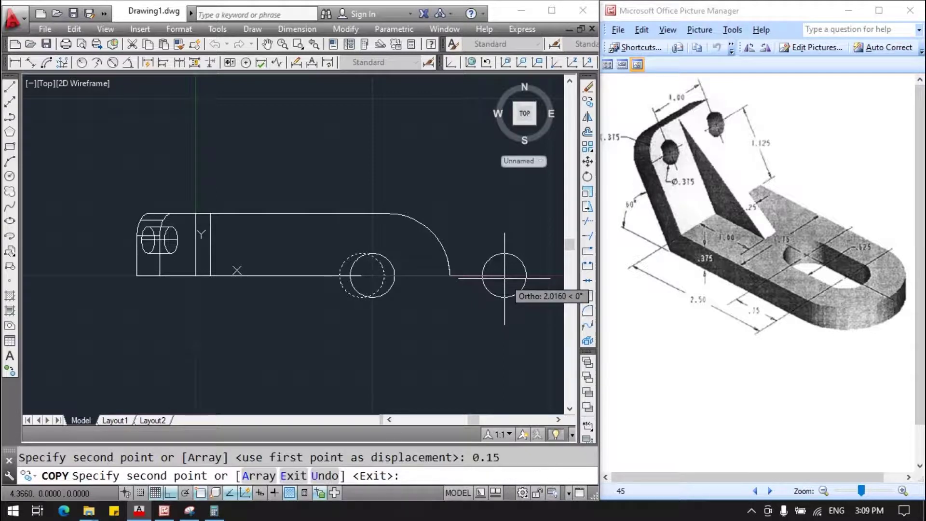
key("Escape")
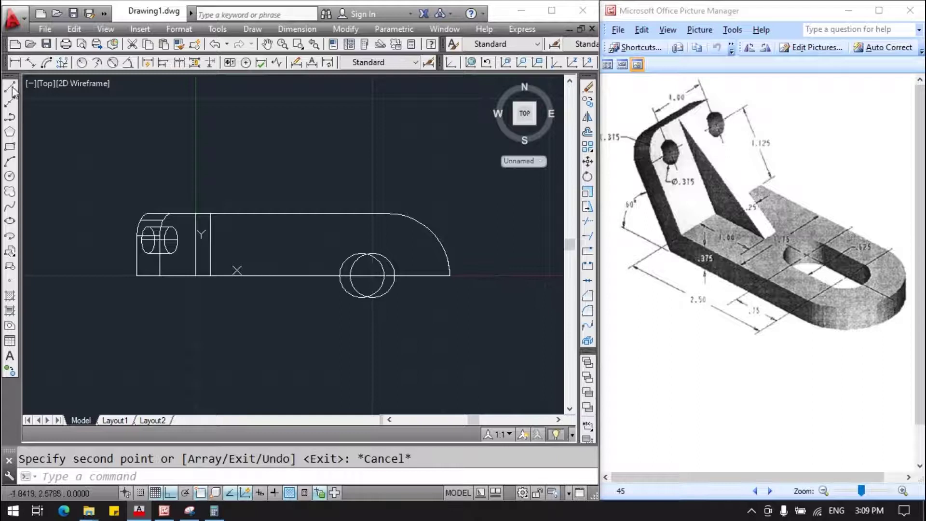
- Start a line at the first circle's centre and compute the 0.3125 radius (0.625/2) in Calculator
left_click(12, 89)
scroll(382, 289, "up", 5)
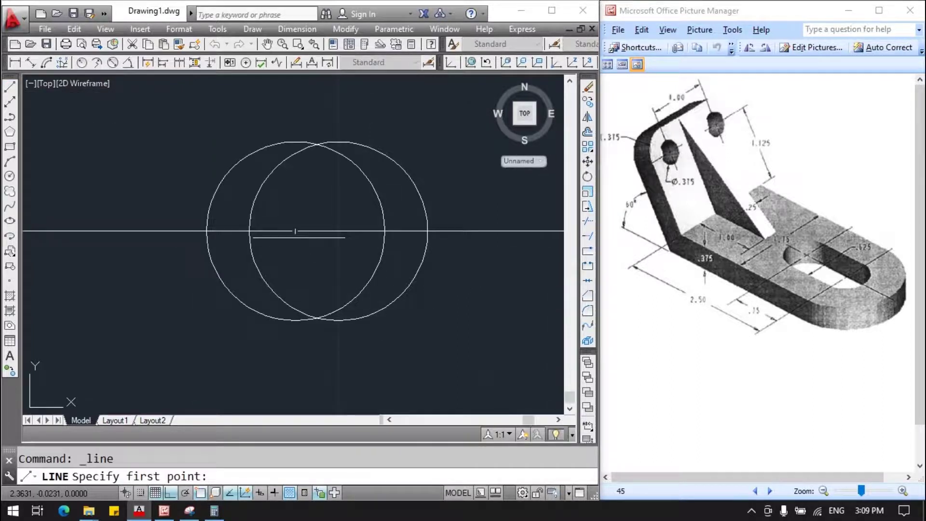
left_click(295, 231)
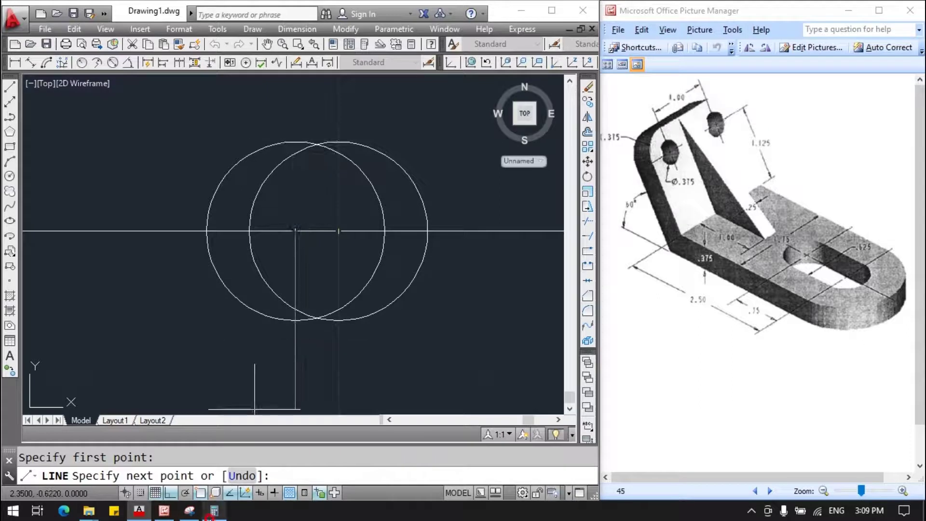
left_click(214, 511)
left_click(374, 447)
left_click(426, 456)
left_click(427, 375)
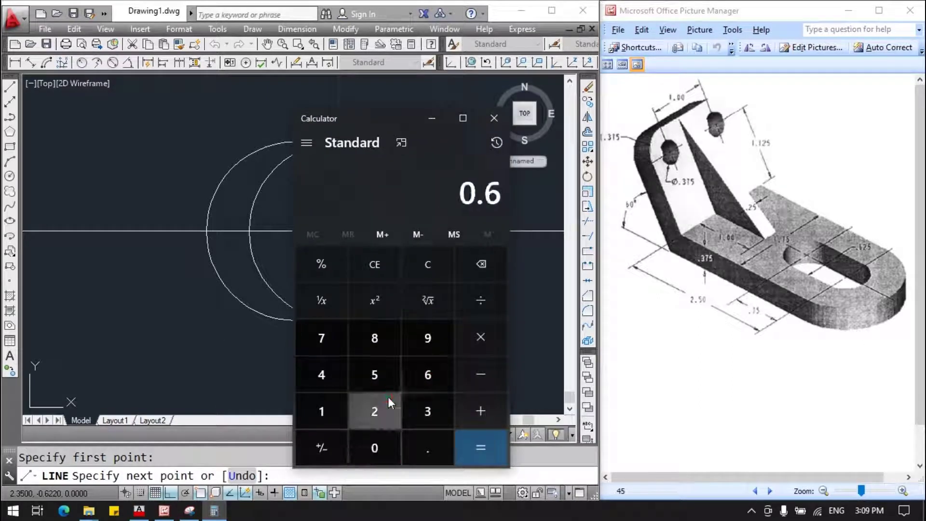
left_click(374, 411)
left_click(374, 375)
left_click(481, 337)
left_click(374, 411)
left_click(461, 443)
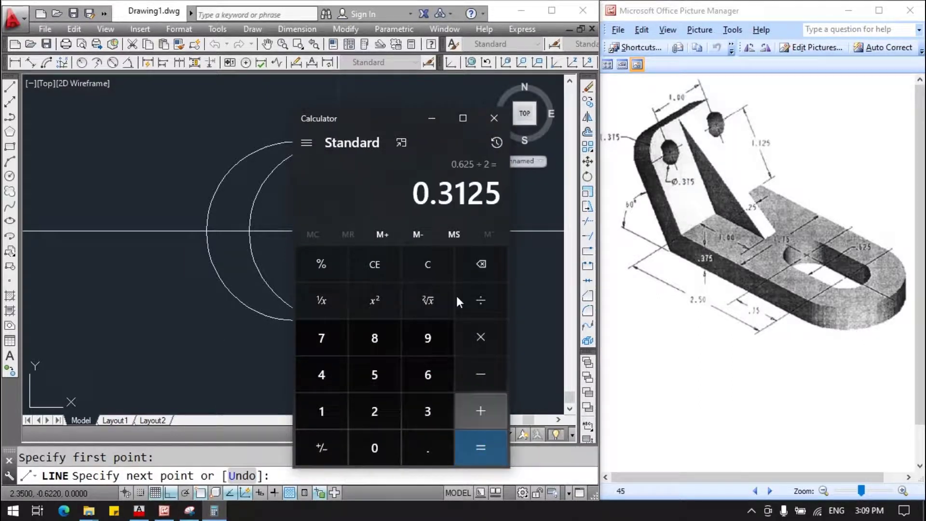
left_click(431, 118)
type("0.3125")
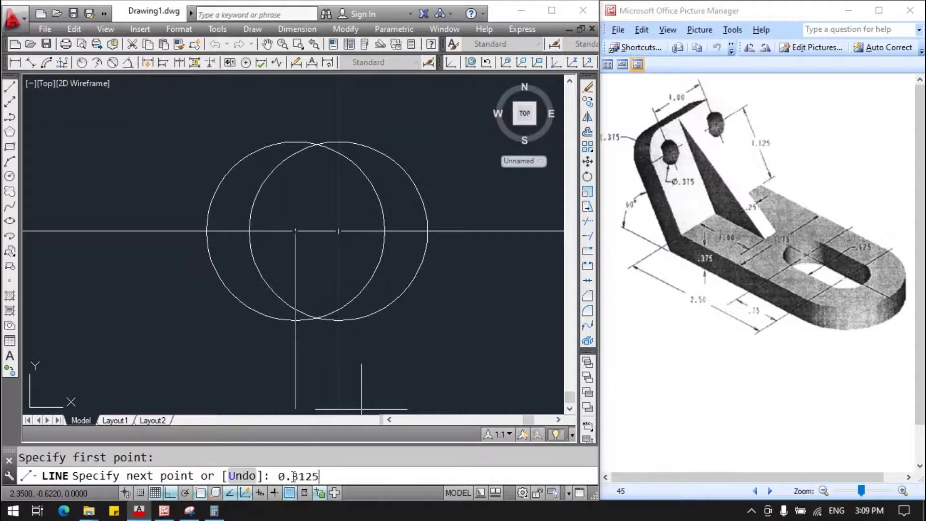
- Draw the guide line 0.3125 down, 0.15 right, and up to the second circle's centre
key("Return")
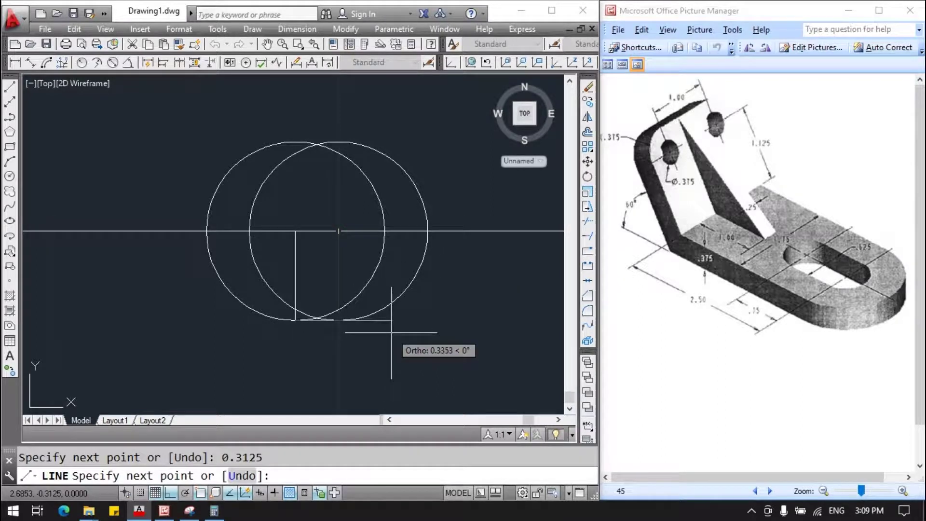
type("0.15")
key("Return")
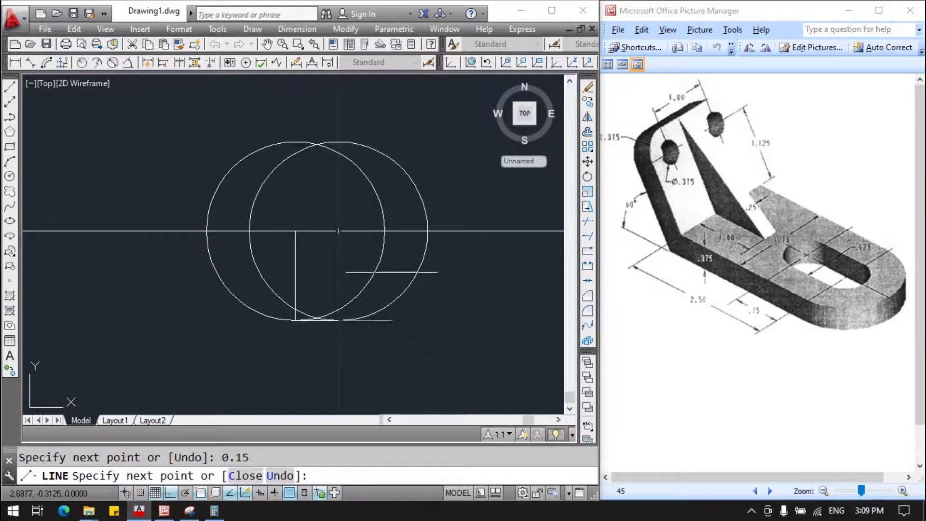
left_click(338, 231)
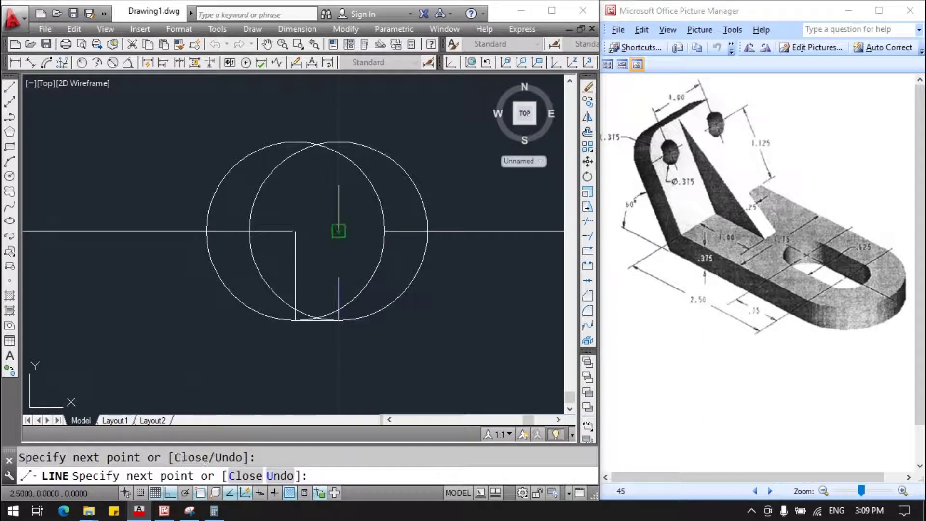
key("Escape")
- Mirror the three guide lines about the circles' horizontal centreline
type("m")
key("Return")
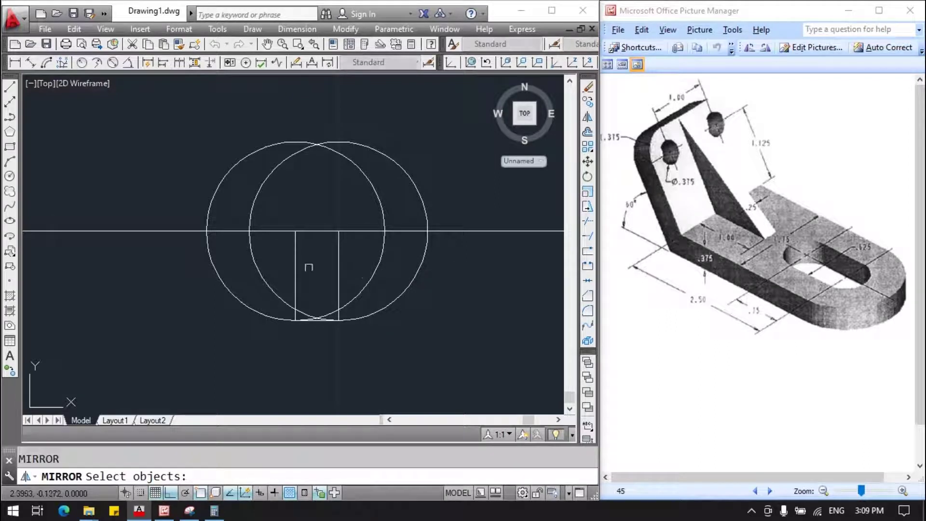
left_click(295, 271)
left_click(313, 319)
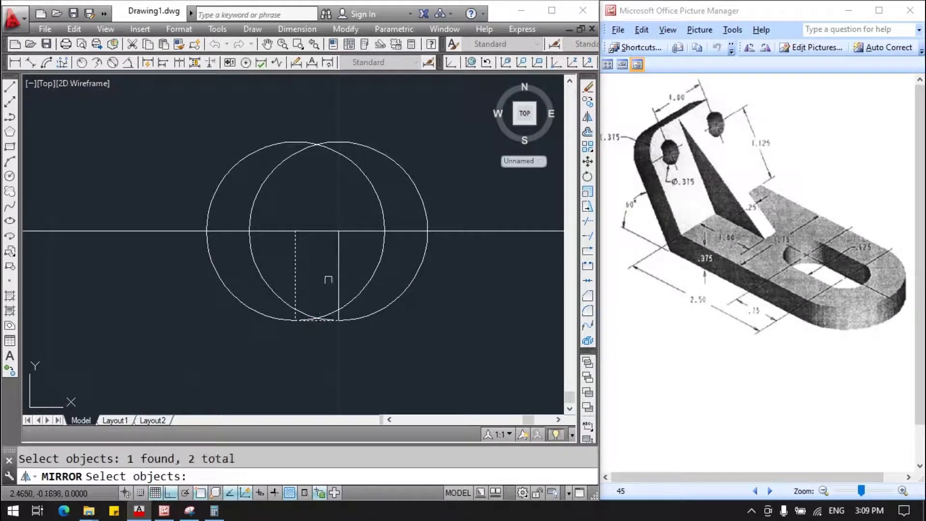
left_click(339, 270)
key("Return")
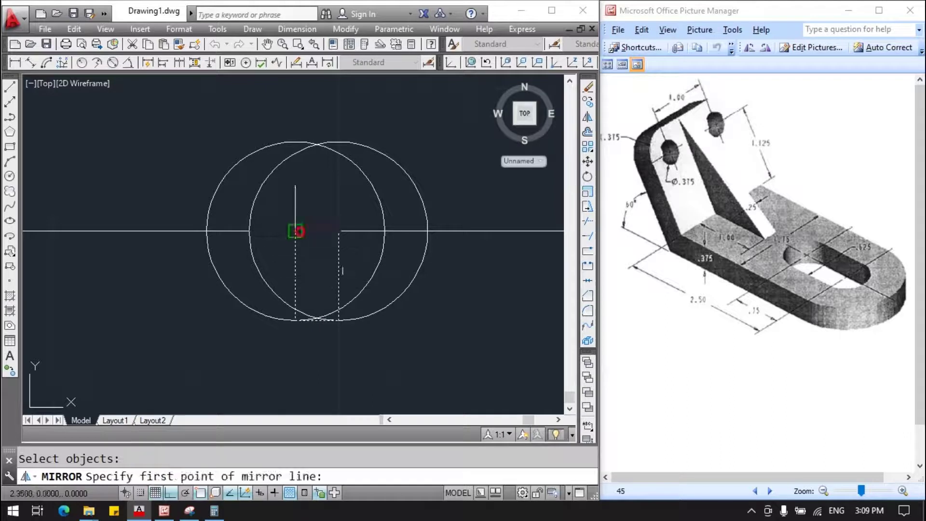
left_click(295, 231)
left_click(339, 232)
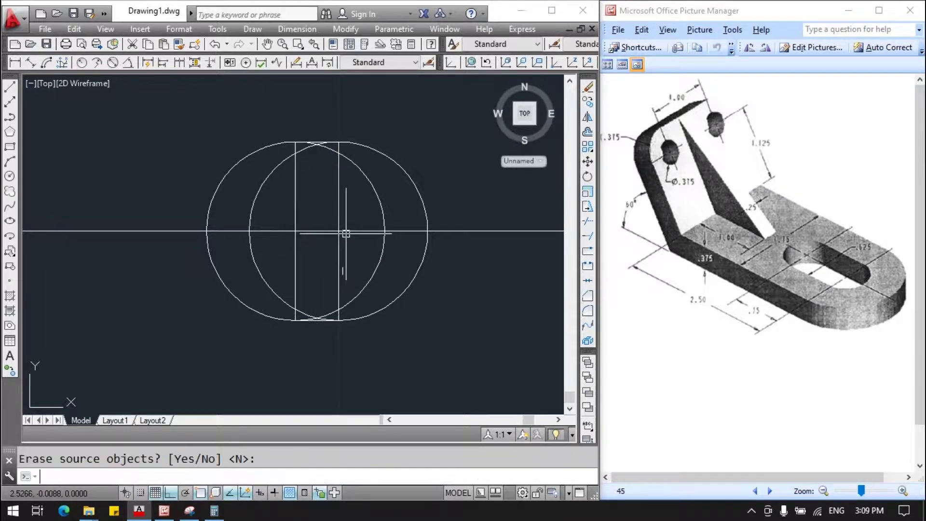
- Trim the inner arcs and overlapping line halves to leave the slot outline
type("t")
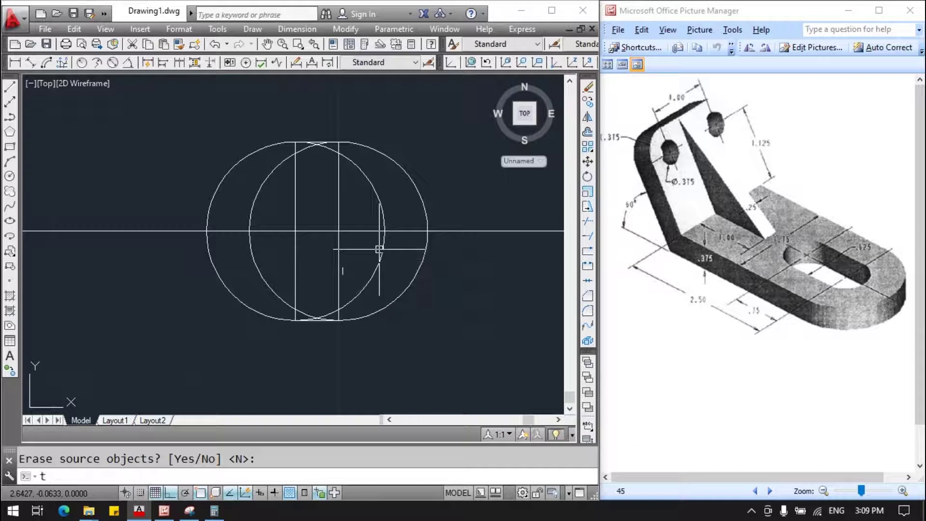
key("Return")
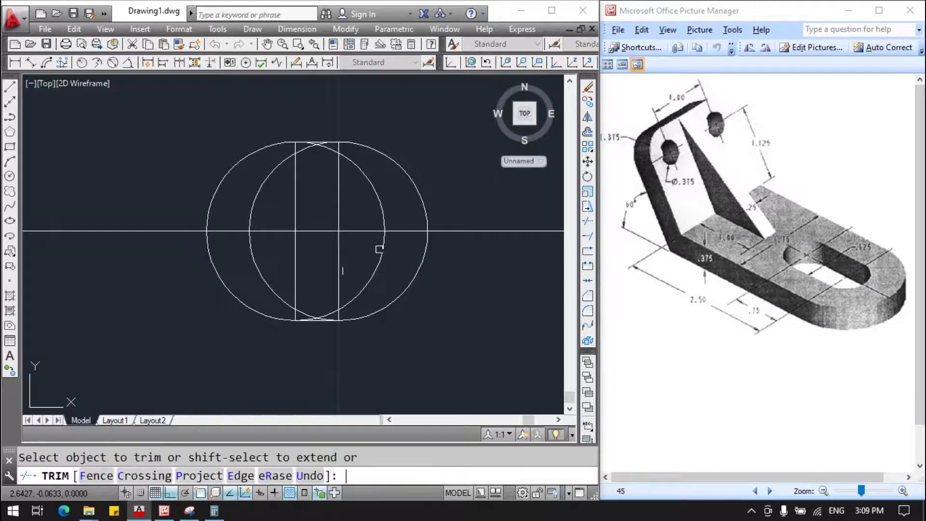
left_click(375, 196)
left_click(360, 285)
left_click(259, 278)
left_click(265, 195)
left_click(359, 202)
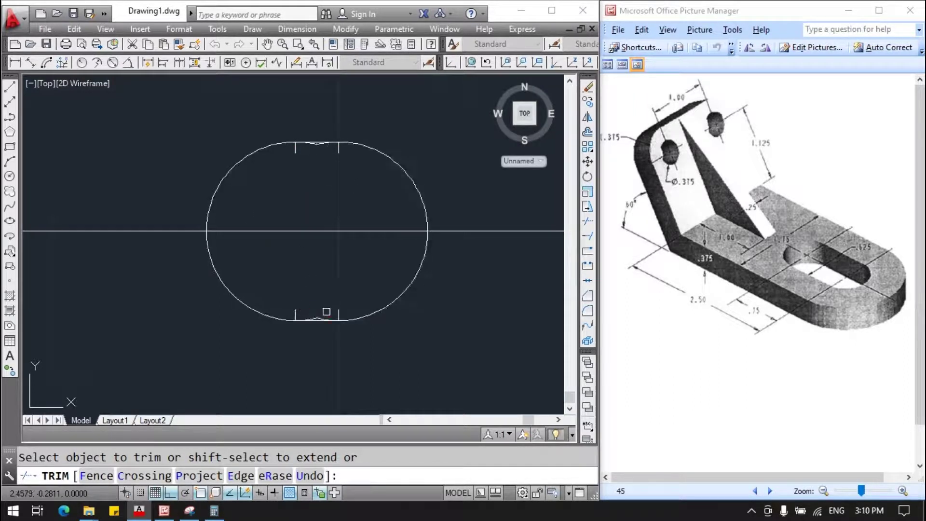
scroll(329, 325, "up", 3)
scroll(330, 326, "up", 3)
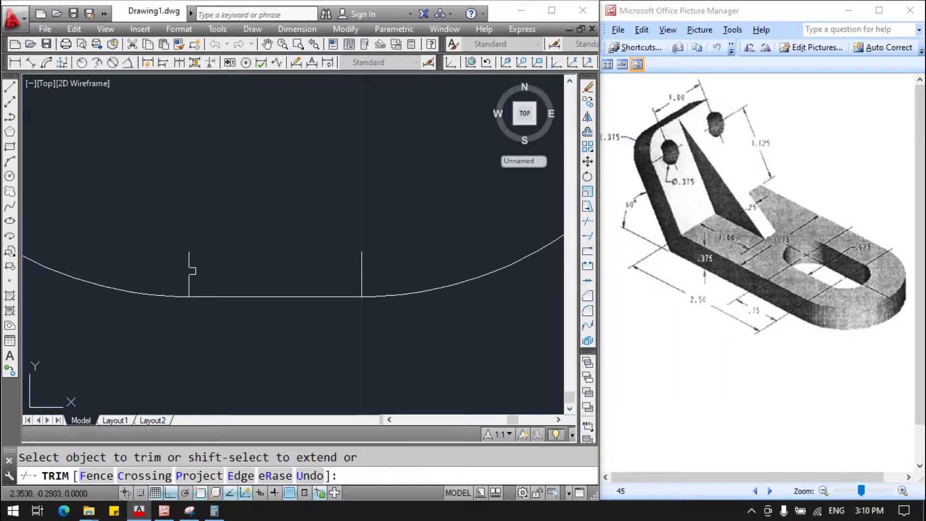
scroll(277, 277, "down", 3)
scroll(235, 236, "up", 3)
scroll(235, 237, "up", 2)
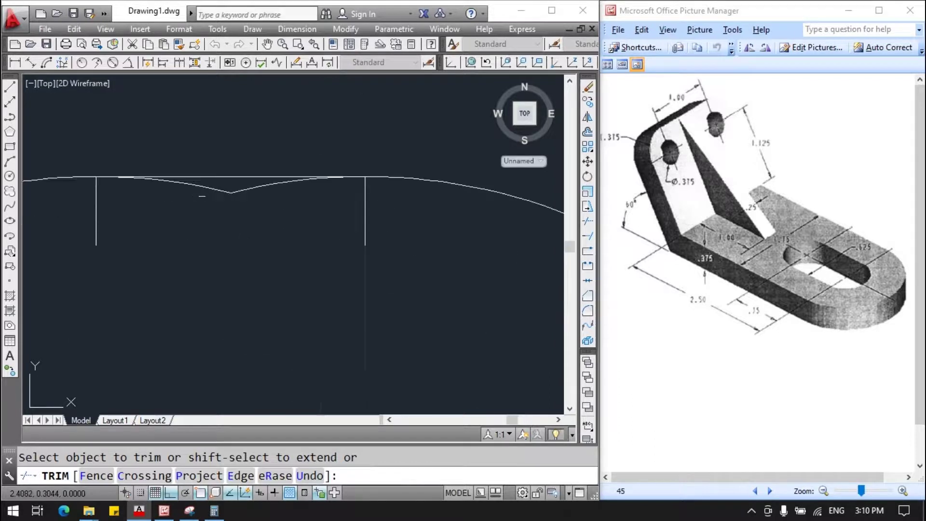
left_click(200, 191)
left_click(259, 200)
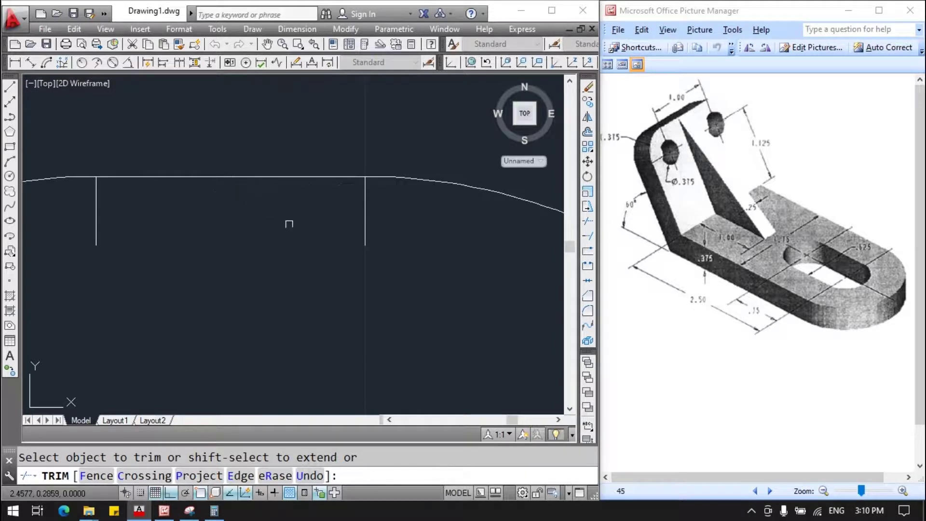
key("Escape")
- Erase the leftover vertical construction lines around the slot
left_click(365, 226)
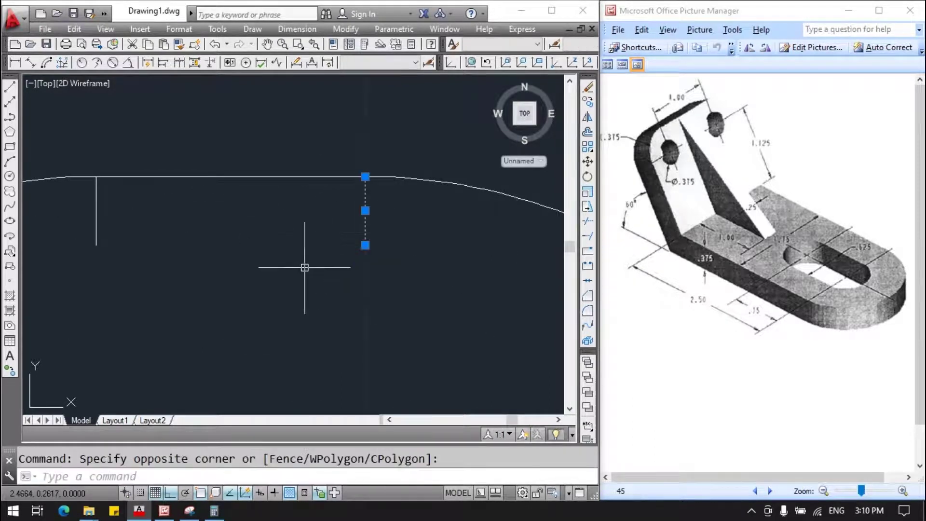
key("Delete")
left_click(247, 274)
left_click(37, 220)
key("Delete")
scroll(212, 281, "down", 3)
scroll(232, 300, "up", 4)
scroll(264, 331, "up", 4)
left_click(252, 330)
left_click(285, 346)
left_click(286, 328)
left_click(253, 343)
key("Delete")
left_click(355, 317)
left_click(416, 361)
left_click(374, 351)
key("Delete")
scroll(305, 318, "down", 5)
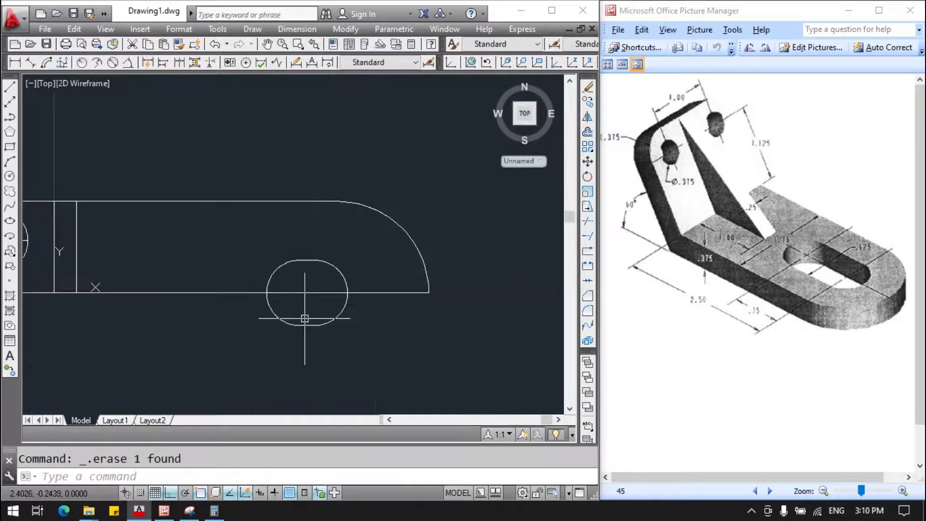
- Join the slot arcs and lines into a single polyline
left_click(366, 362)
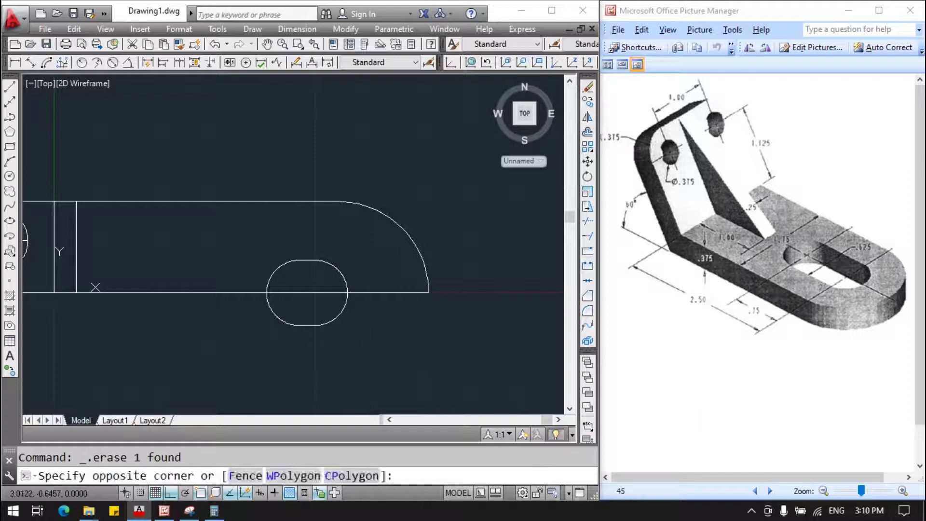
left_click(231, 243)
type("j")
key("Return")
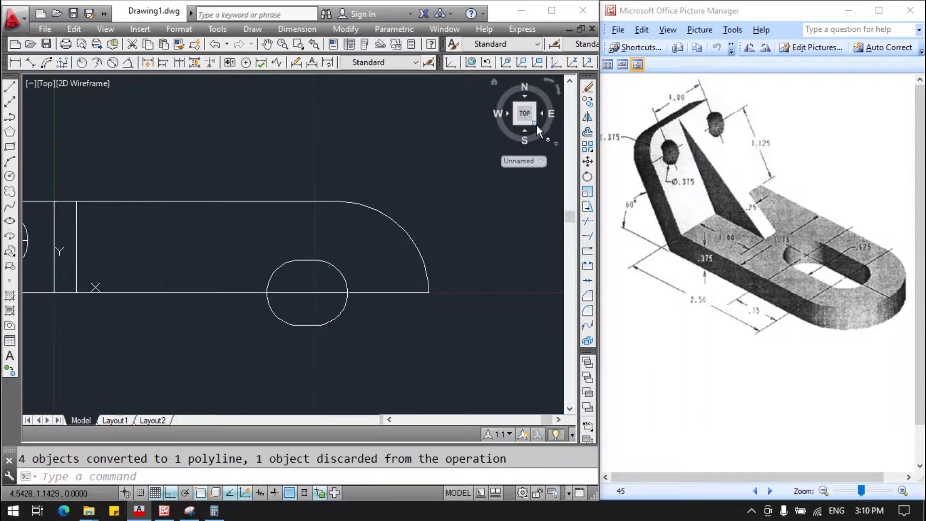
- Press-pull the slot outline to a height in SE Isometric and shade the model Conceptual
left_click(536, 124)
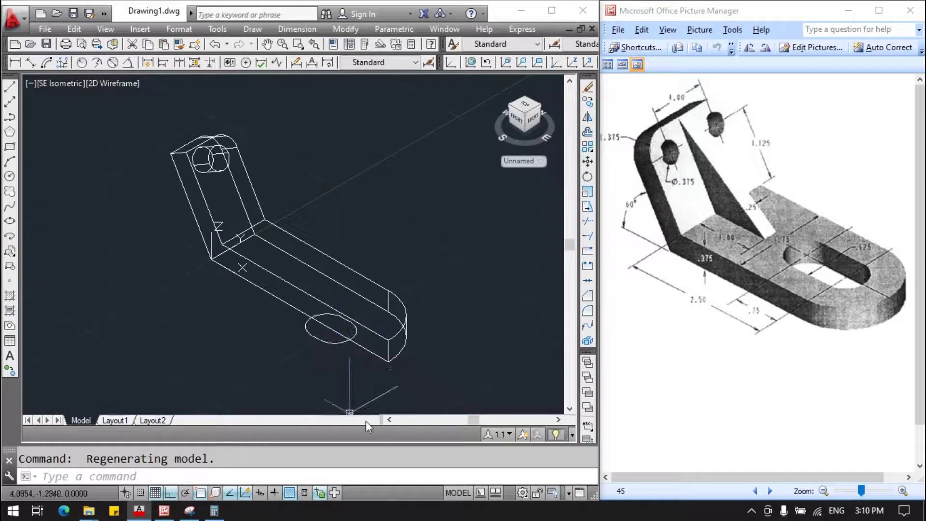
type("pre")
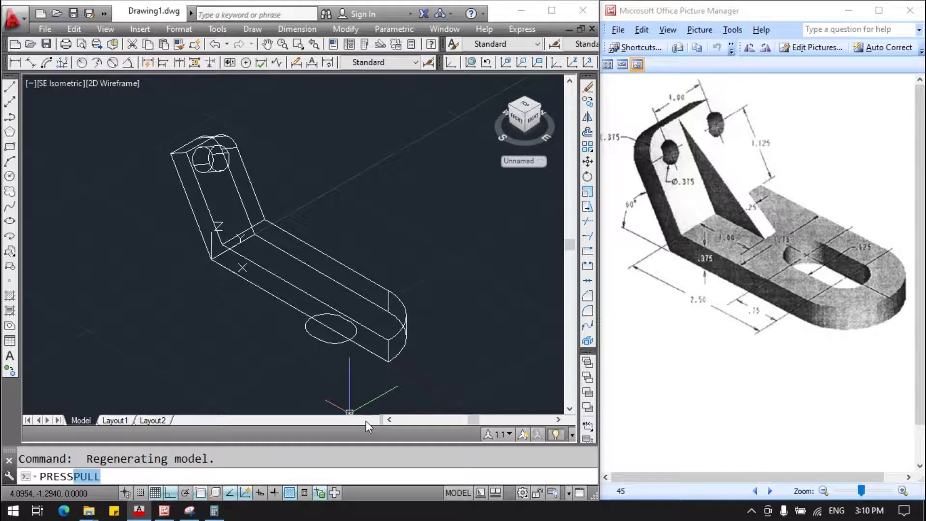
key("Return")
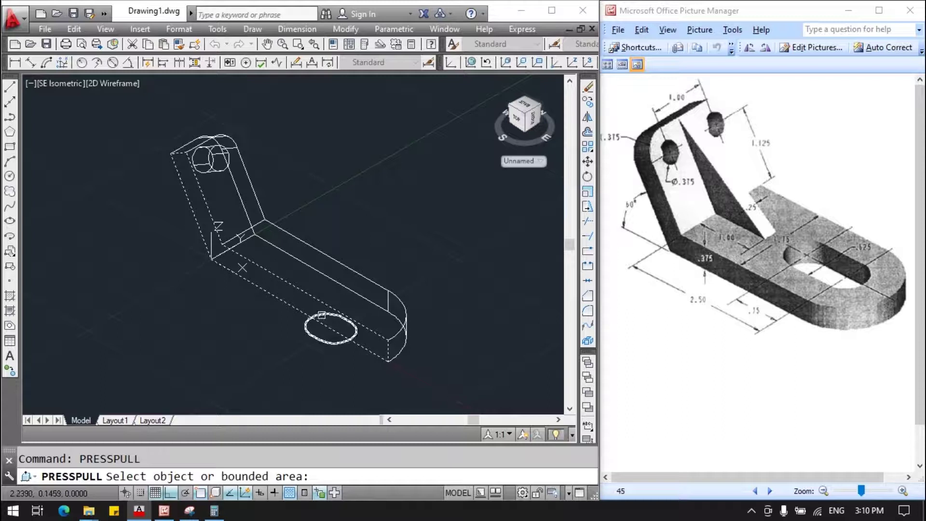
left_click(321, 316)
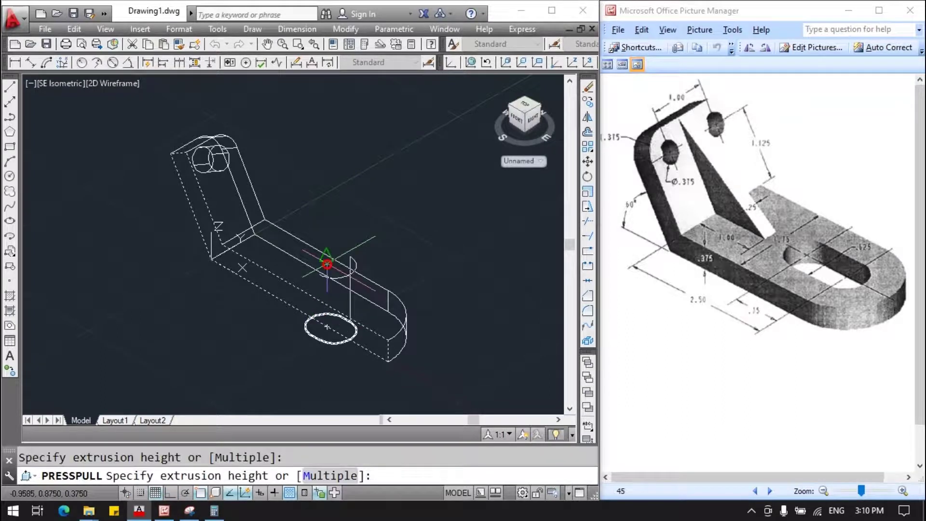
left_click(395, 243)
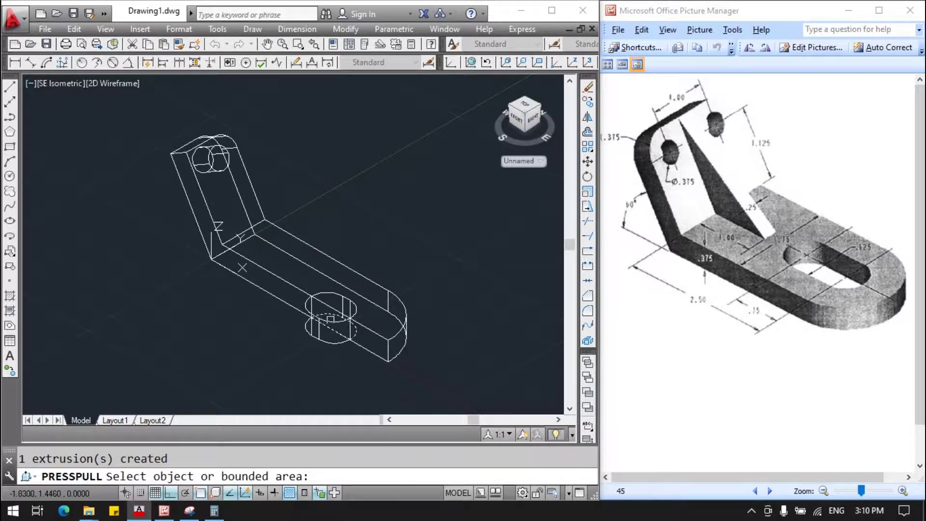
key("Escape")
left_click(115, 83)
left_click(132, 134)
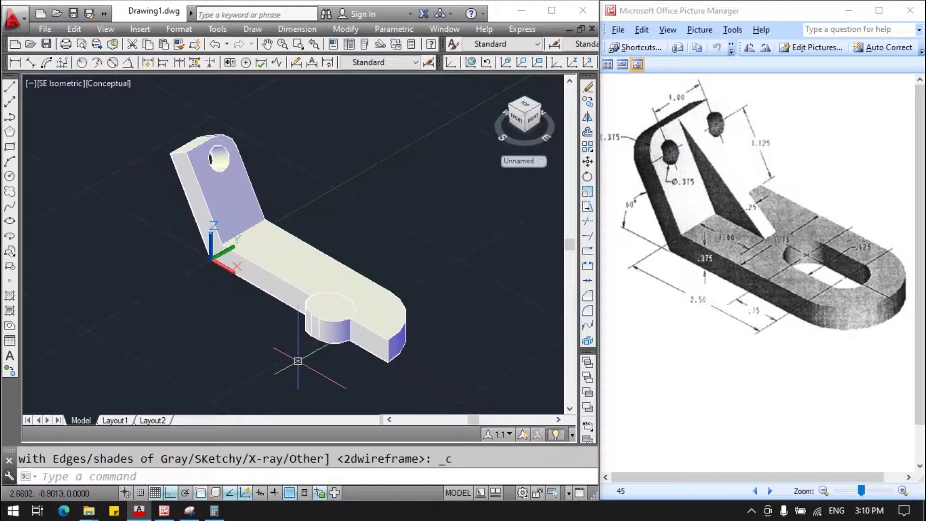
- Subtract the cylinder from the bracket solid, leaving a round cutout in the flat arm
type("Sbt")
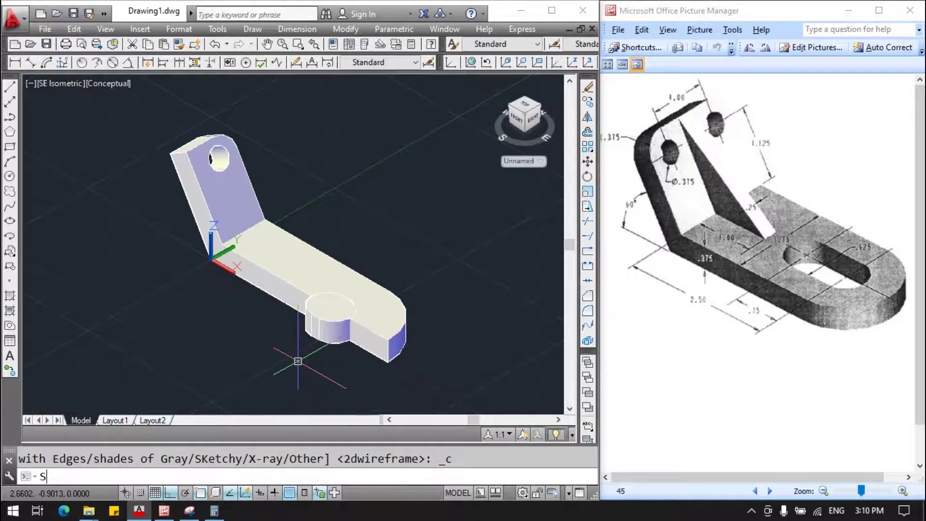
type("Ub")
key("Return")
left_click(388, 318)
left_click(323, 332)
key("Return")
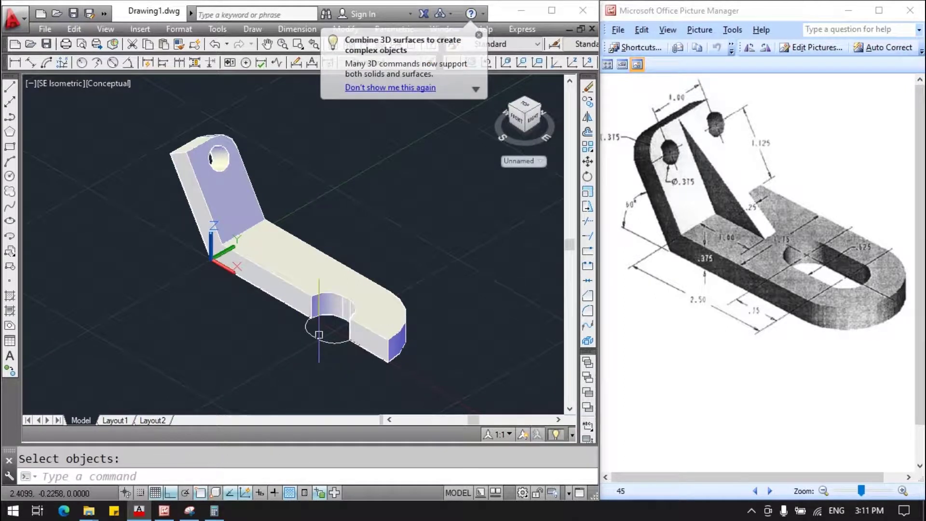
key("Escape")
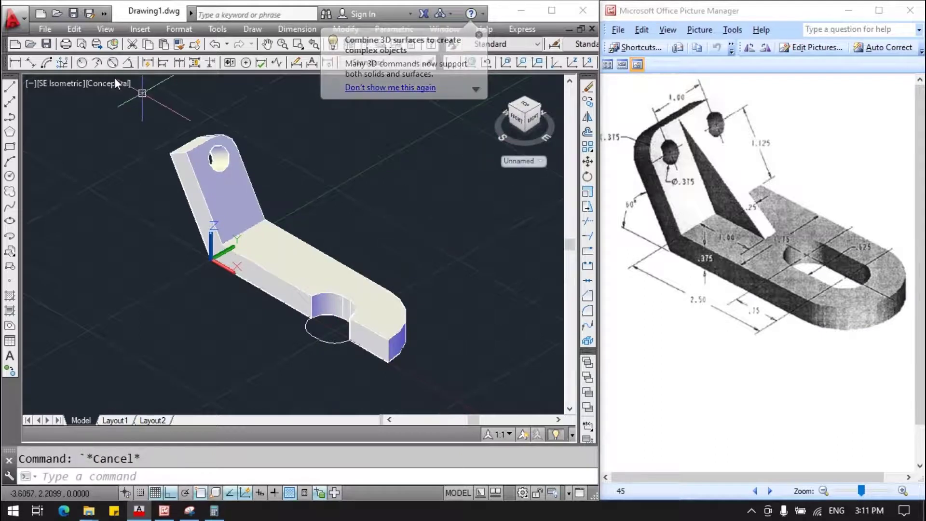
- Place a 3-point UCS at the inner bend corner and roll the Front view level
left_click(451, 63)
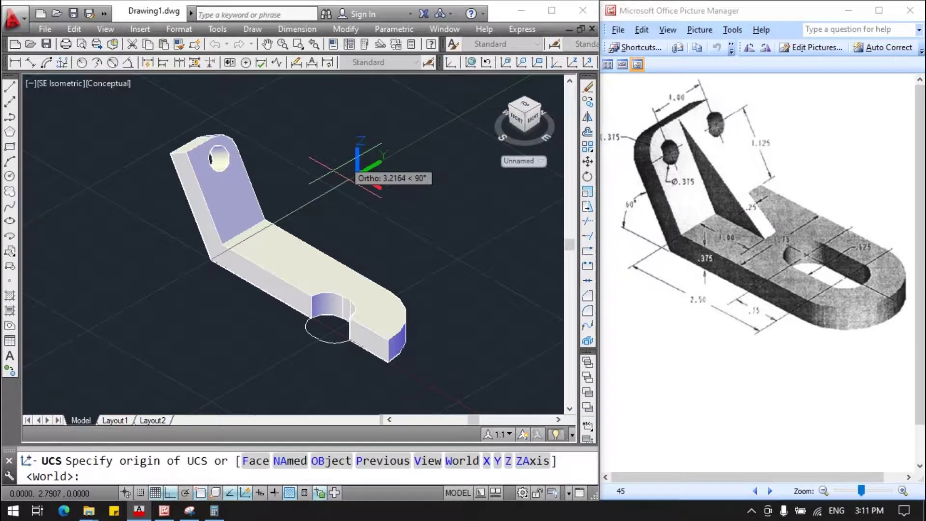
left_click(221, 243)
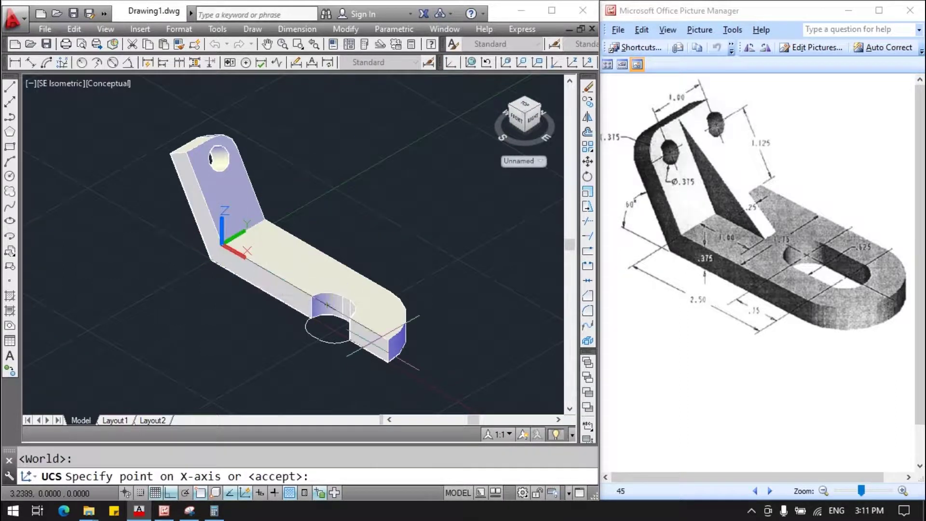
left_click(442, 386)
left_click(264, 82)
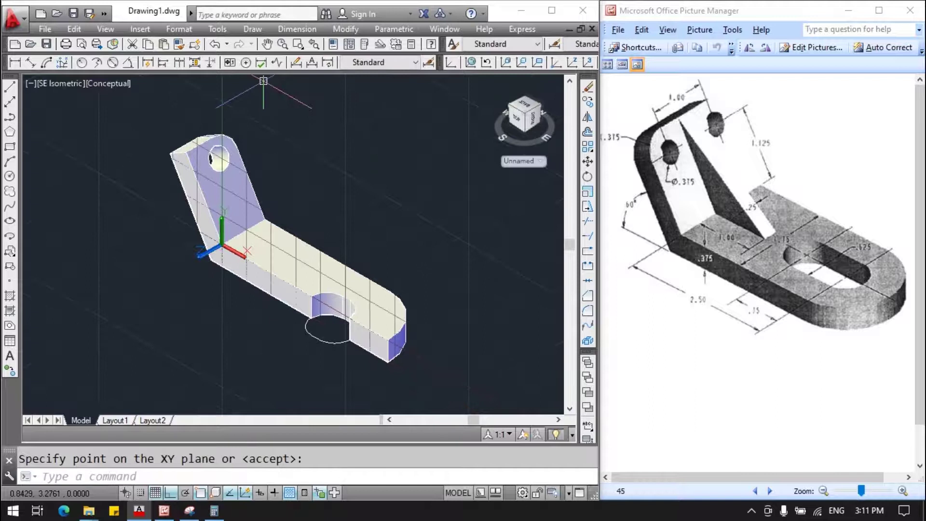
left_click(514, 122)
key("Return")
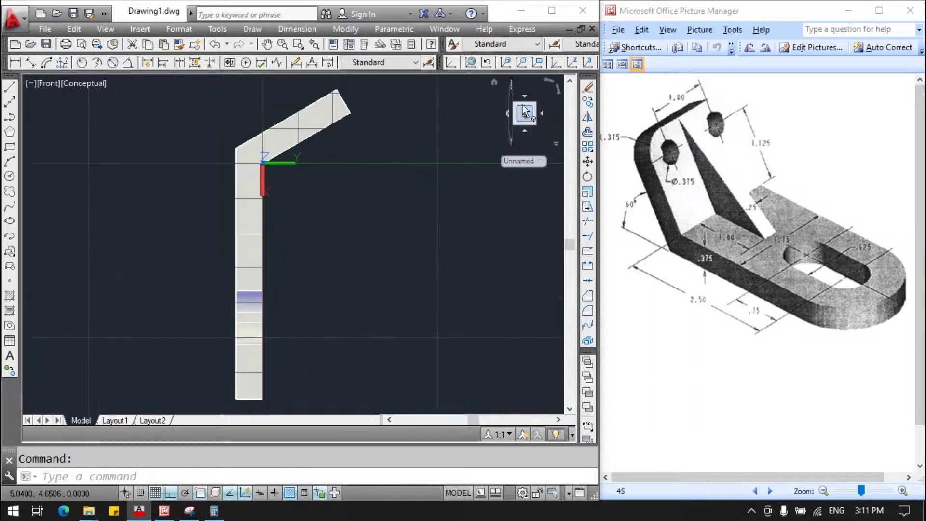
left_click(543, 79)
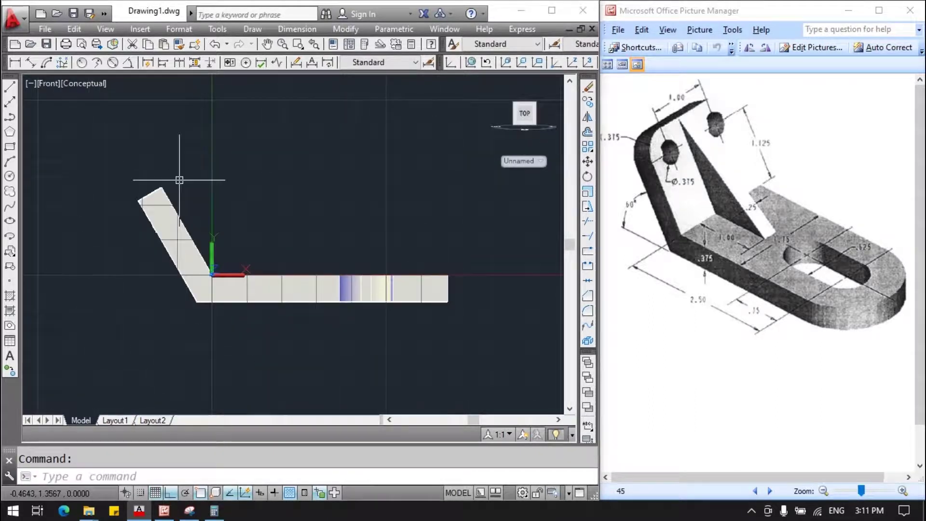
- Draw the triangular gusset outline from 0,0 along the flat arm to the angled arm's top corner
left_click(12, 88)
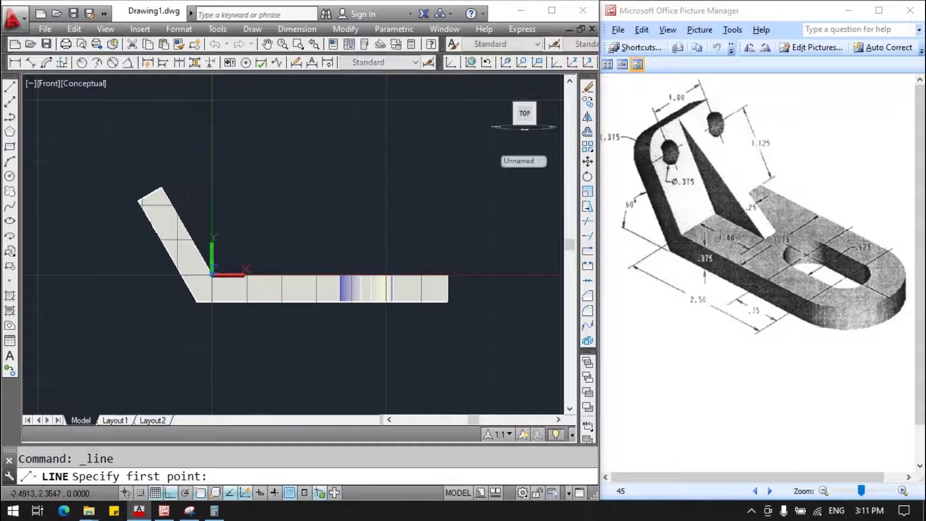
left_click(162, 187)
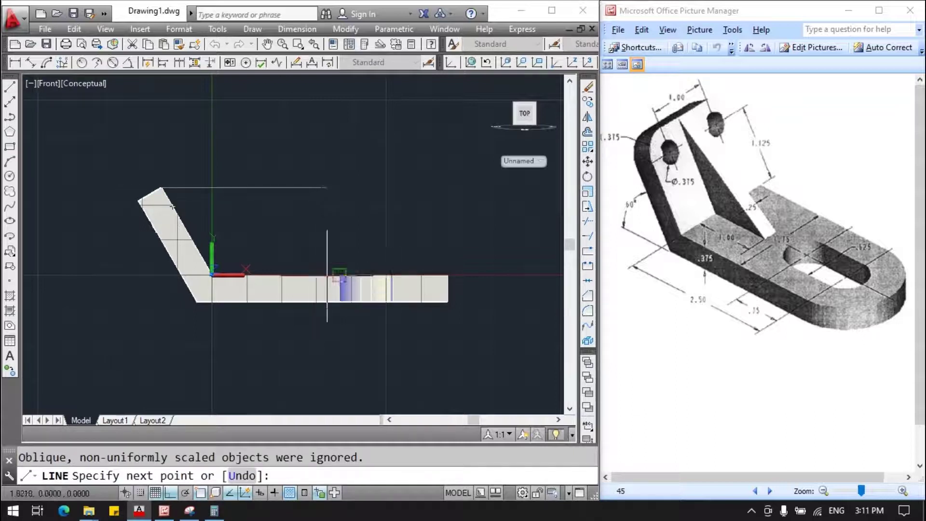
key("Escape")
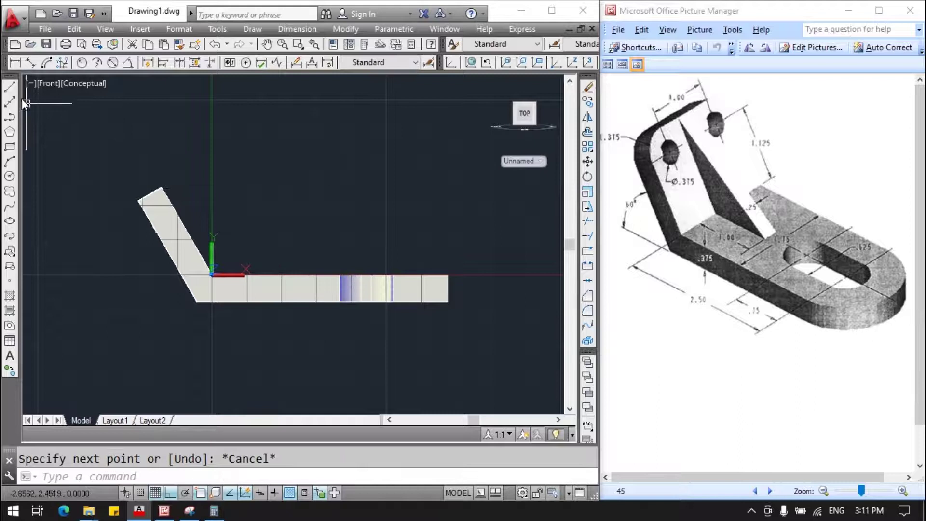
left_click(9, 86)
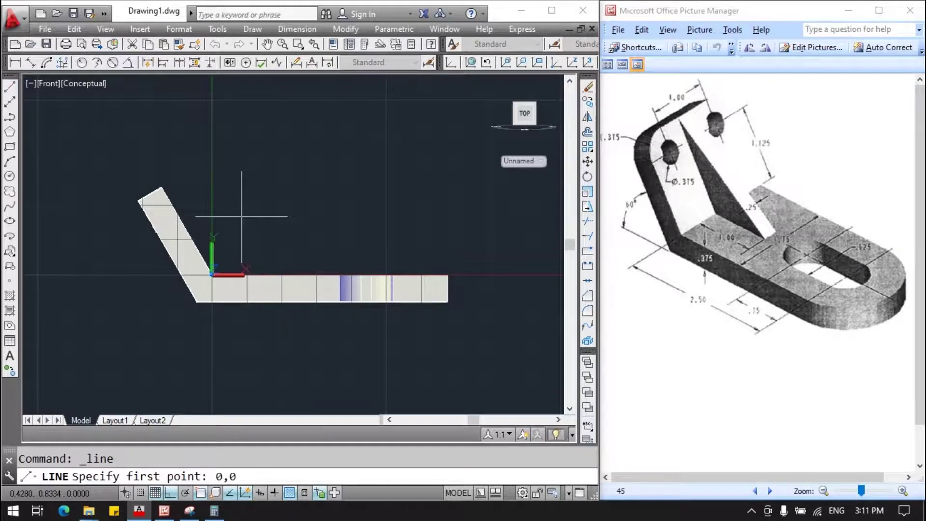
key("Return")
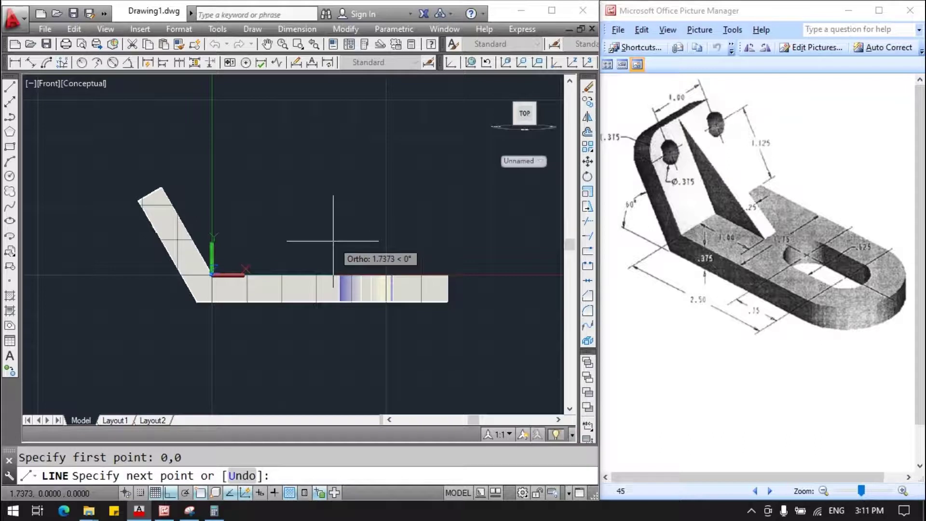
type("1")
key("Return")
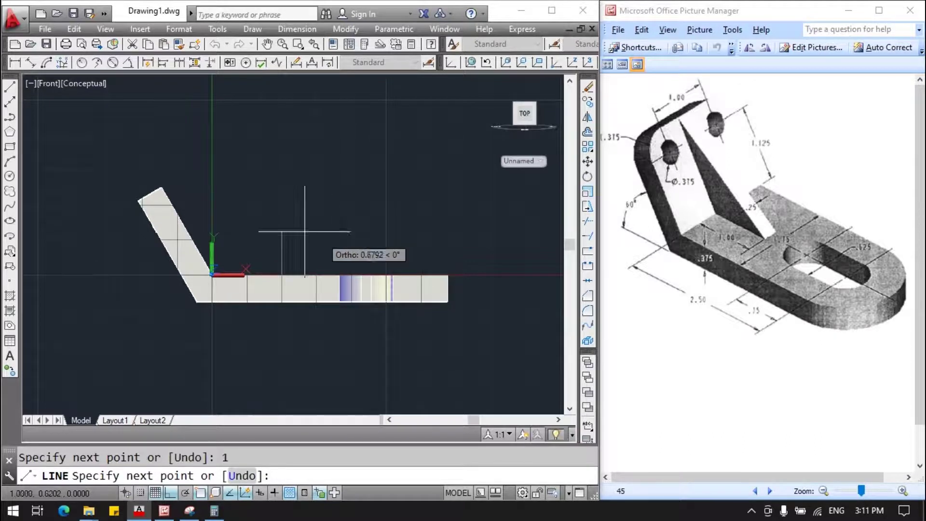
left_click(162, 188)
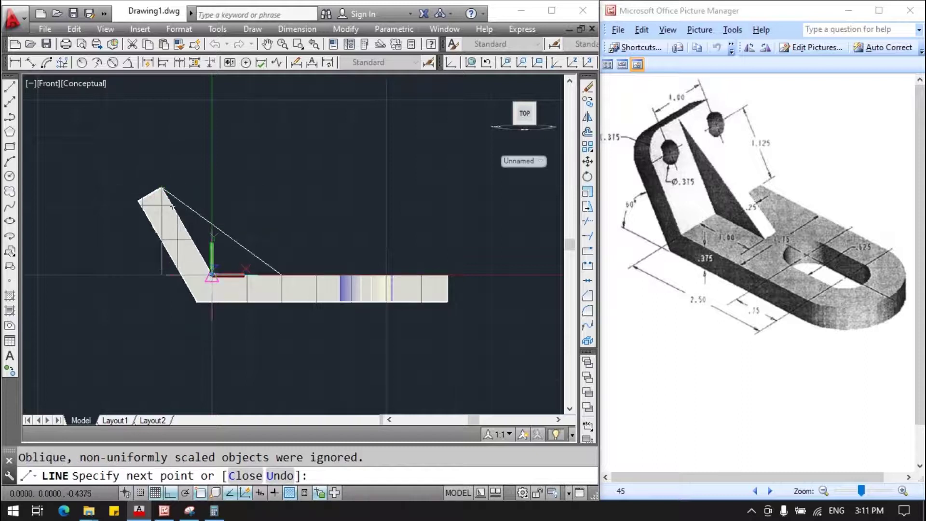
type("0")
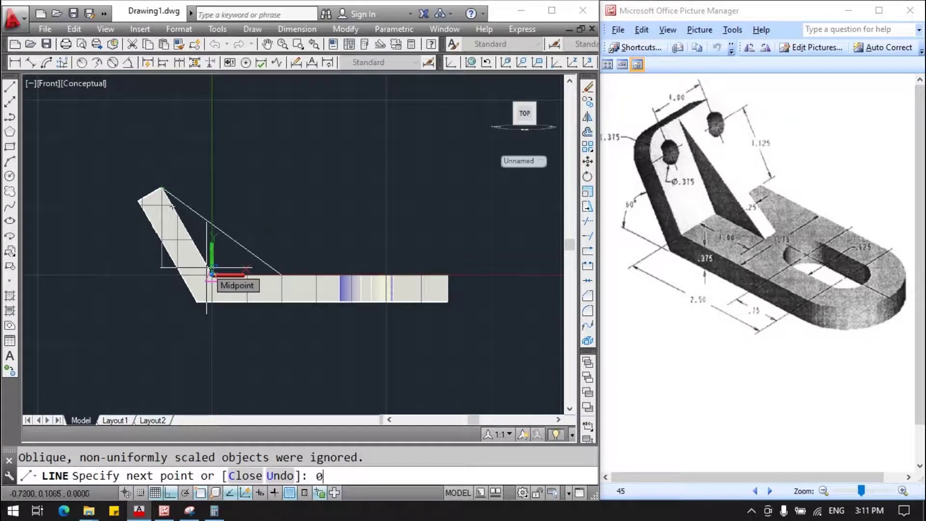
type(",0")
key("Return")
key("Escape")
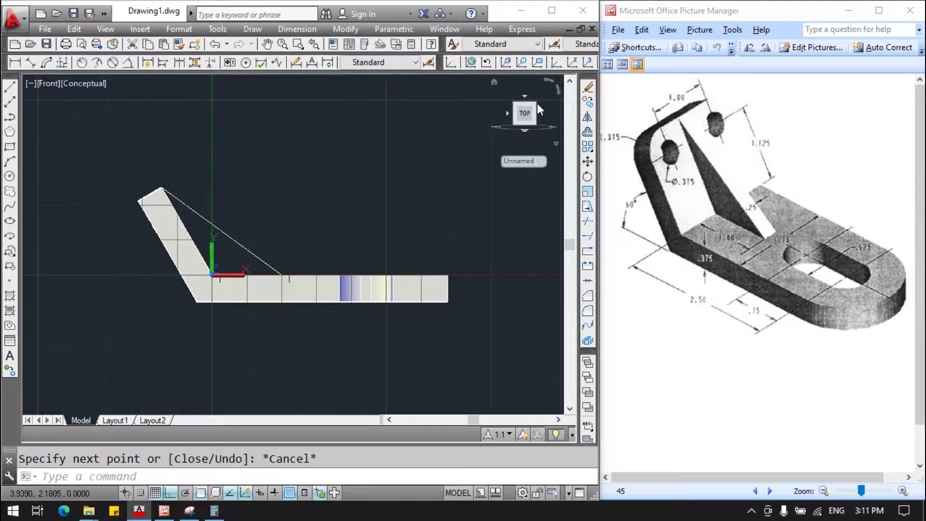
- Return to the isometric view and begin joining the gusset outline lines
left_click(535, 104)
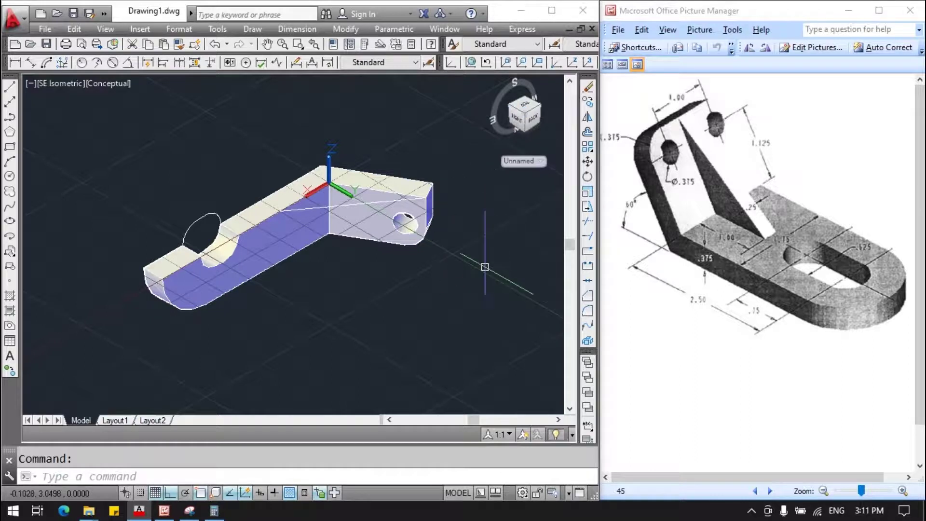
type("j")
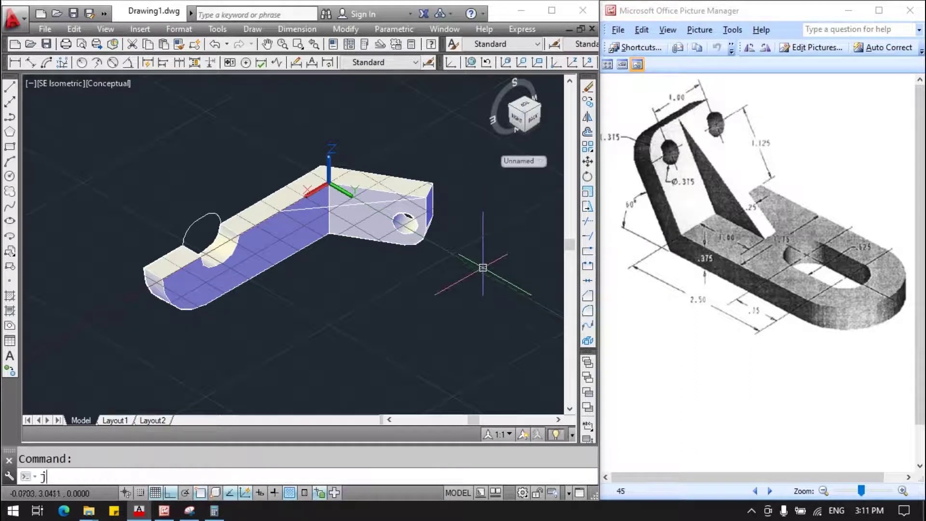
key("Return")
left_click(482, 331)
- Join the gusset outline into a polyline, extrude it -0.125, and restore the World UCS
left_click(285, 141)
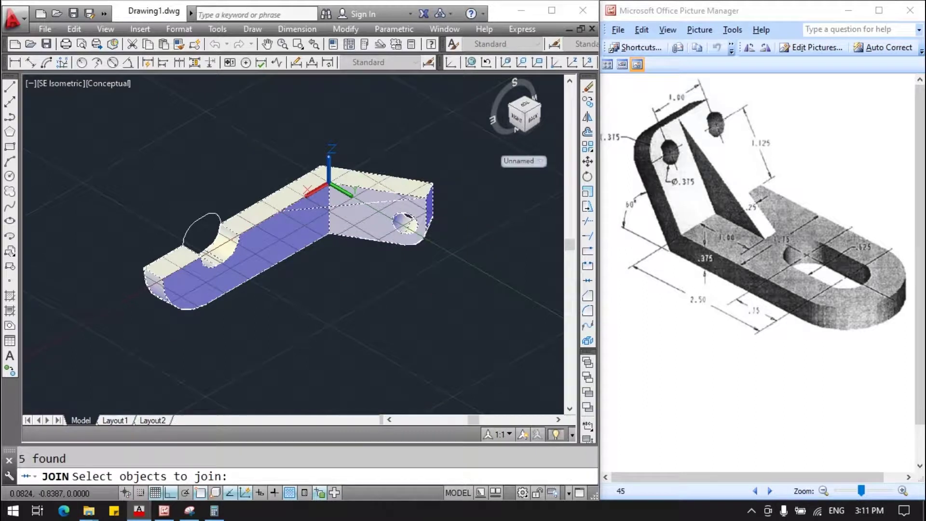
key("Return")
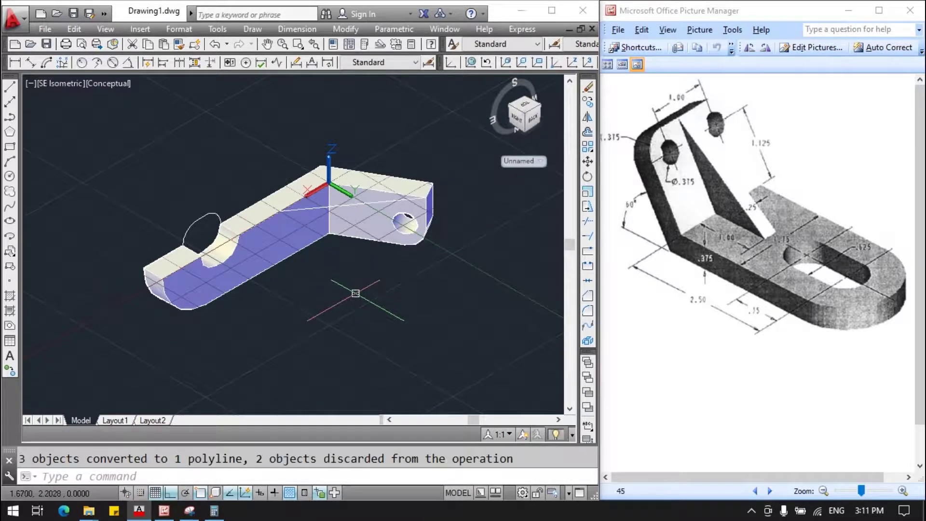
type("ext")
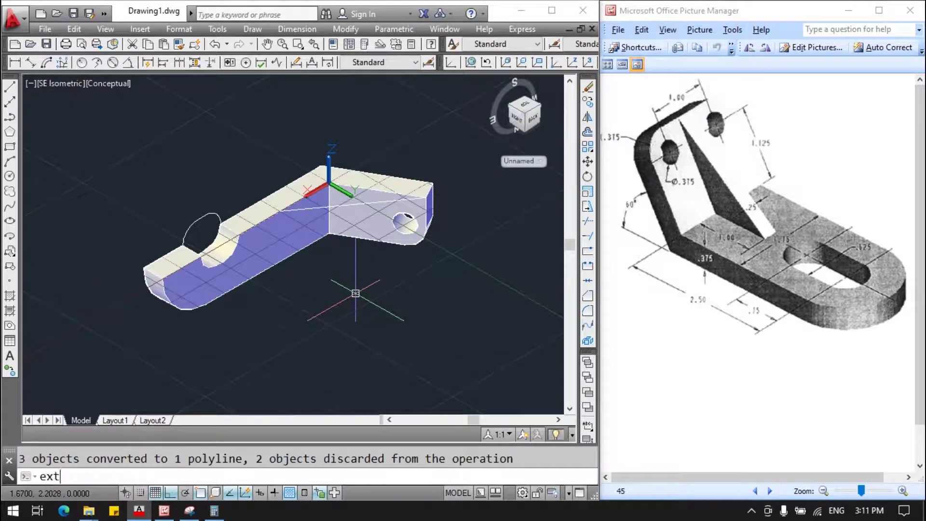
key("Return")
left_click(338, 203)
left_click(371, 250)
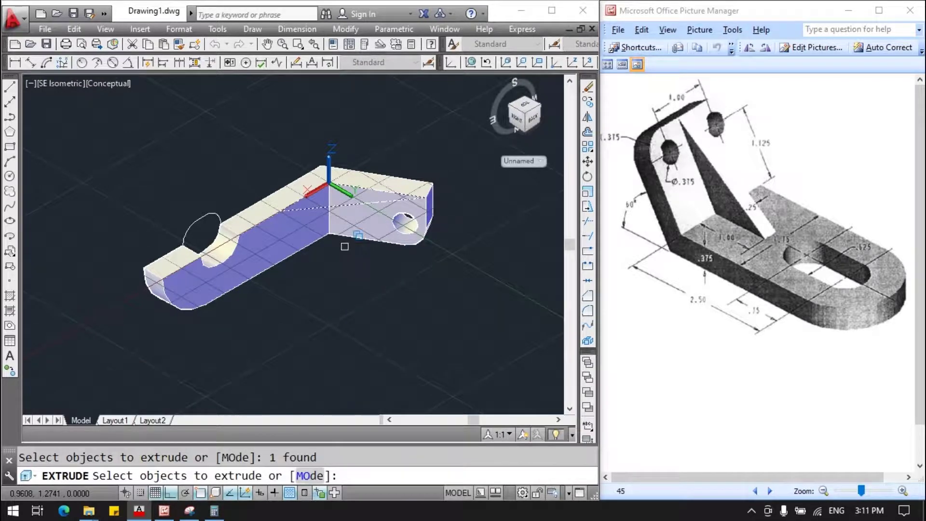
key("Return")
type("-0.125")
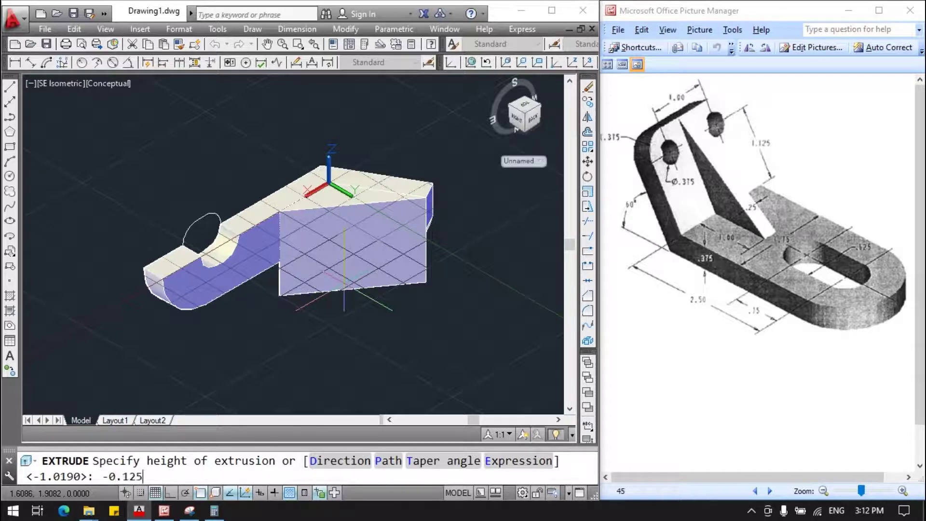
key("Return")
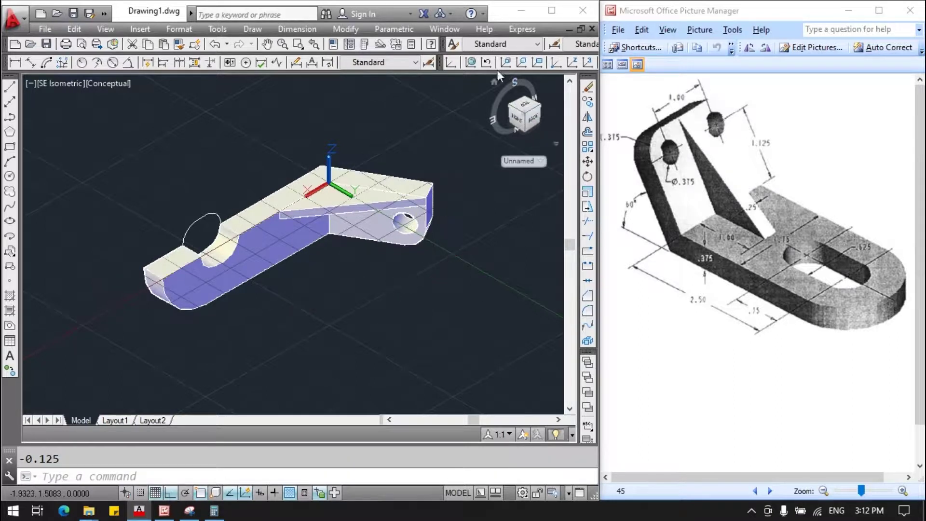
left_click(470, 62)
left_click(527, 114)
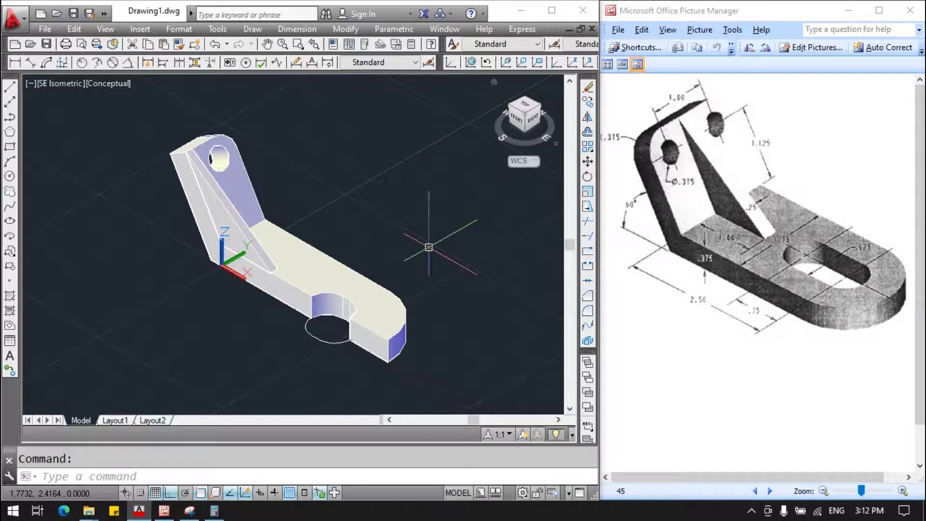
- Union the gusset rib with the half bracket into one solid
type("u")
key("Return")
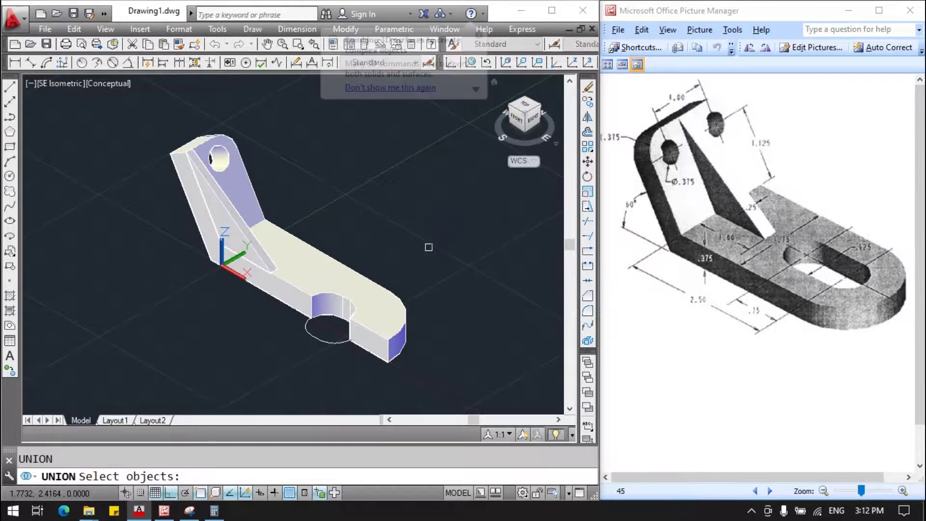
left_click(281, 263)
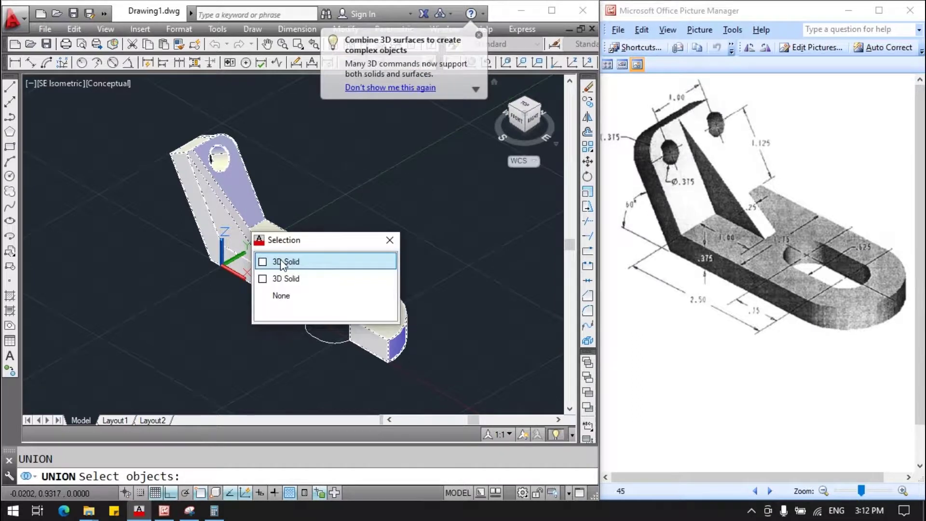
left_click(285, 260)
key("Return")
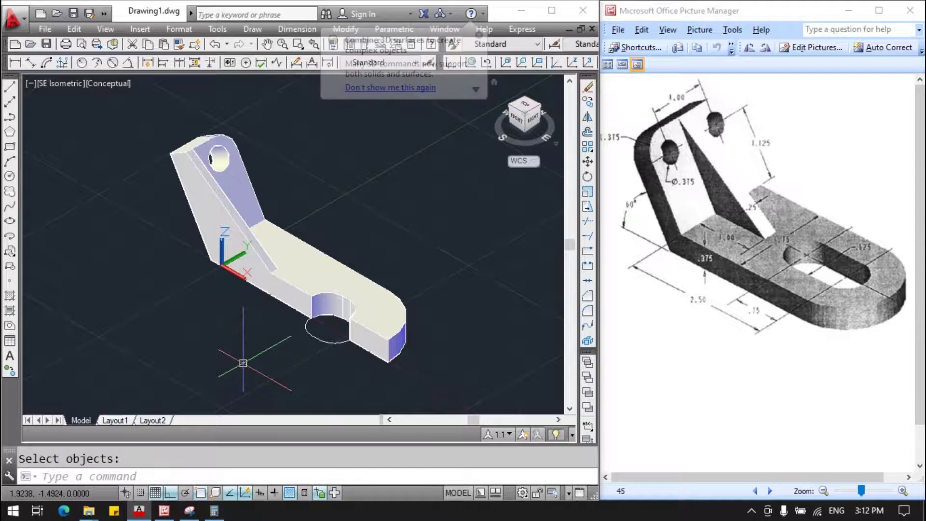
- Mirror the half bracket across its edge, keeping the original
type("m")
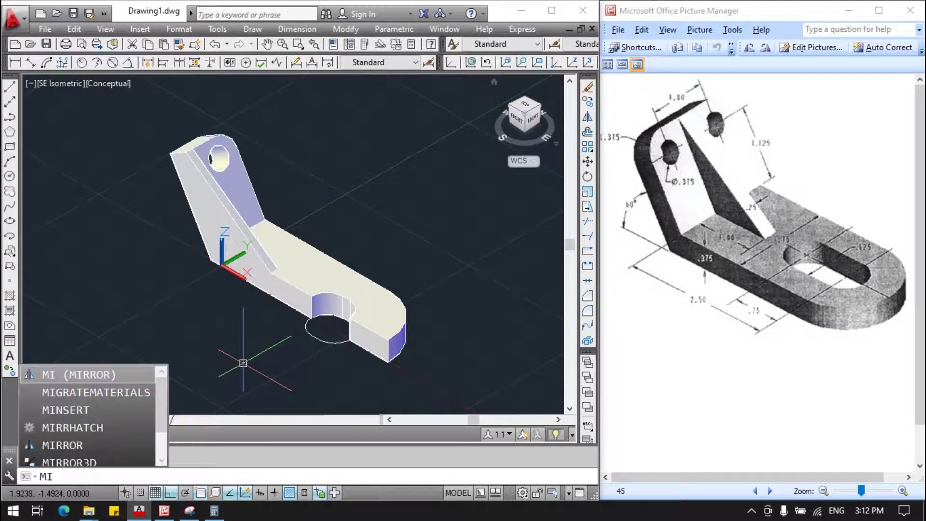
key("Return")
left_click(293, 296)
key("Return")
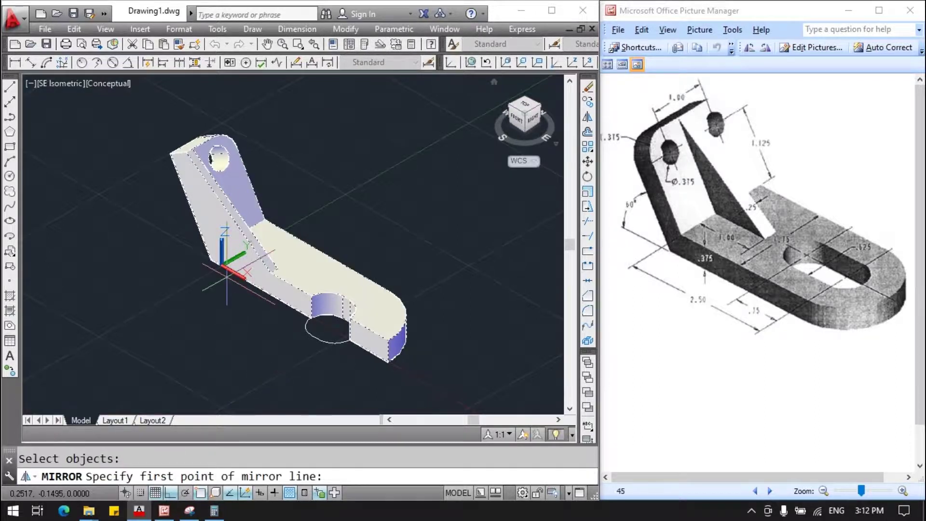
left_click(415, 378)
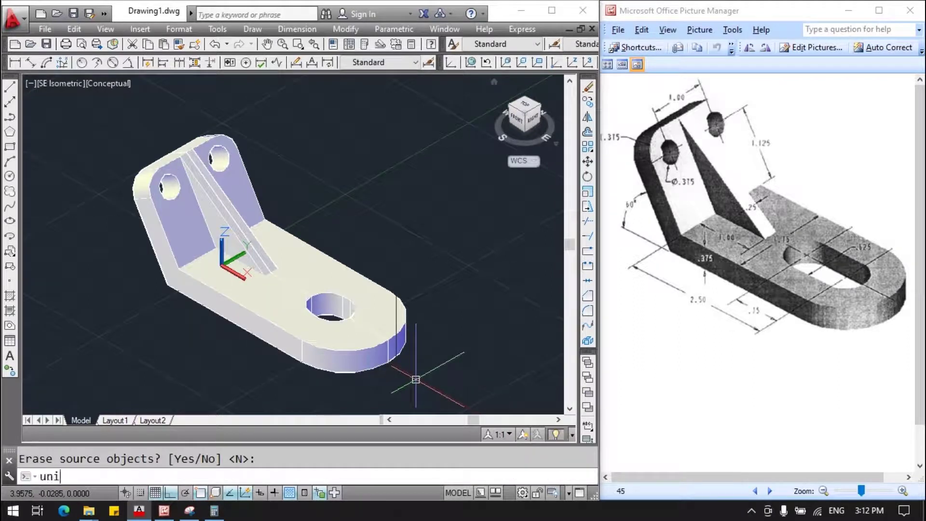
- Union both bracket halves into a single solid
key("Return")
left_click(383, 317)
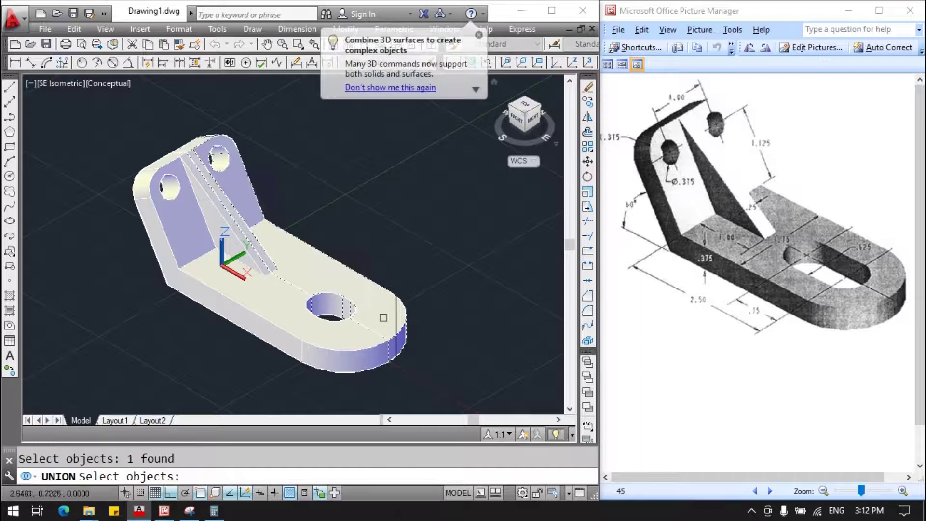
left_click(347, 336)
left_click(403, 384)
key("Return")
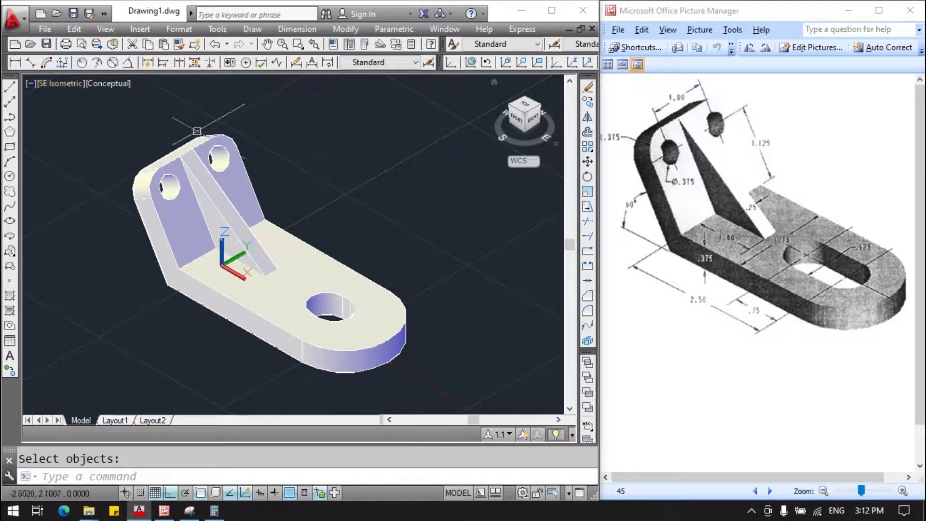
- Align a 3-point UCS with the bracket's vertical side
left_click(452, 67)
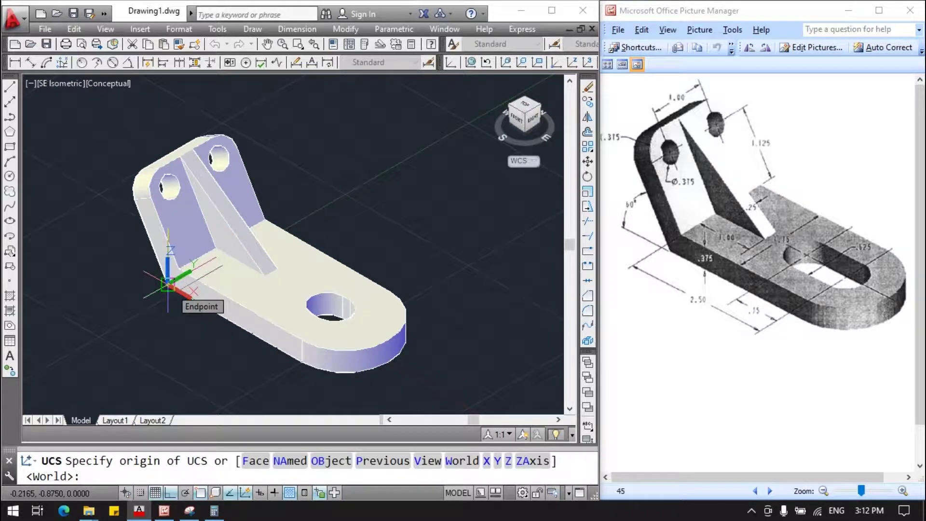
left_click(169, 288)
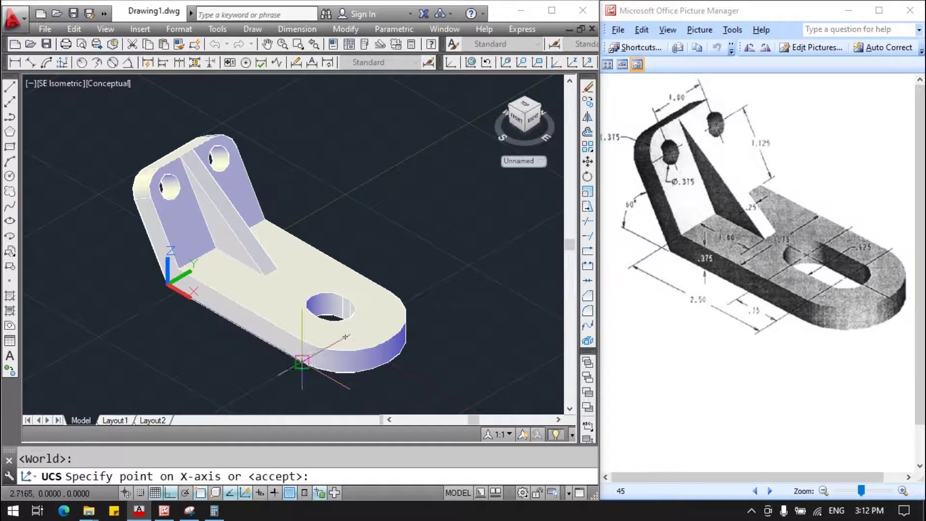
left_click(345, 336)
left_click(148, 143)
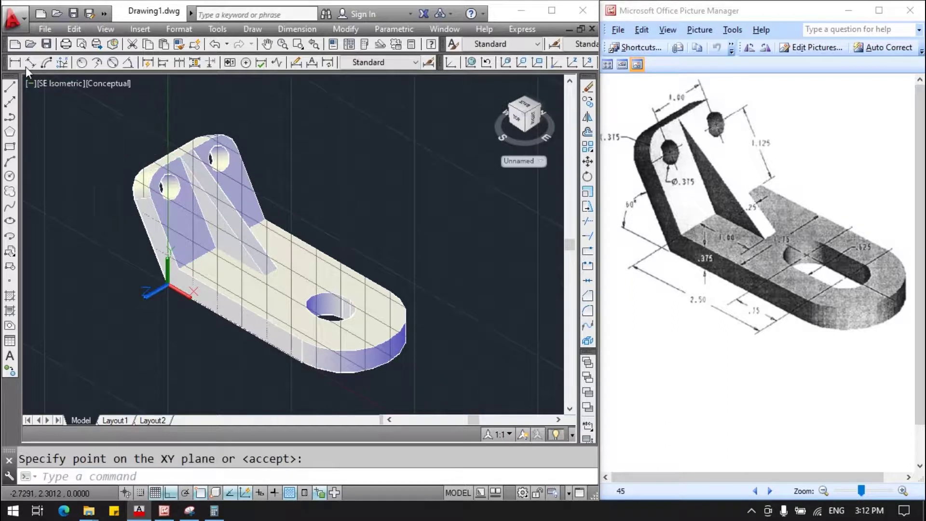
- Add the 2.5000 linear dimension below the bracket's base
left_click(19, 64)
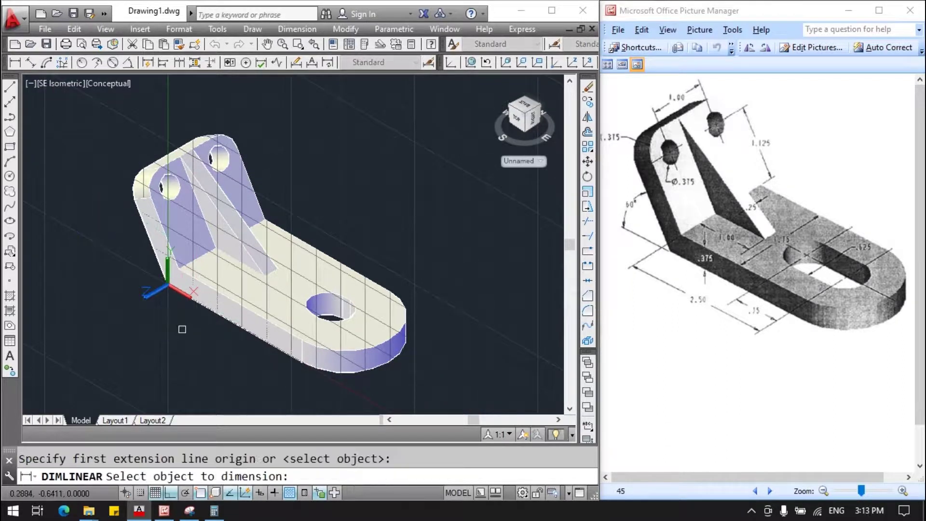
left_click(224, 323)
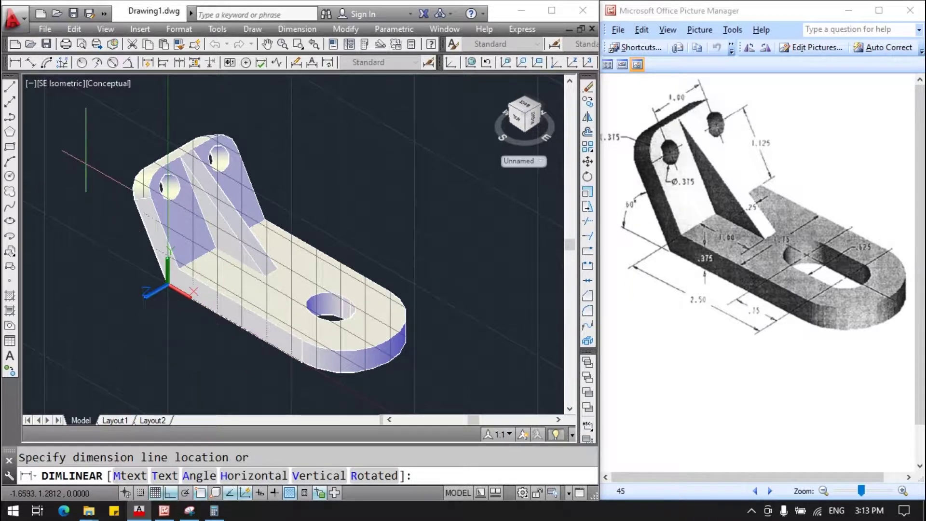
left_click(11, 67)
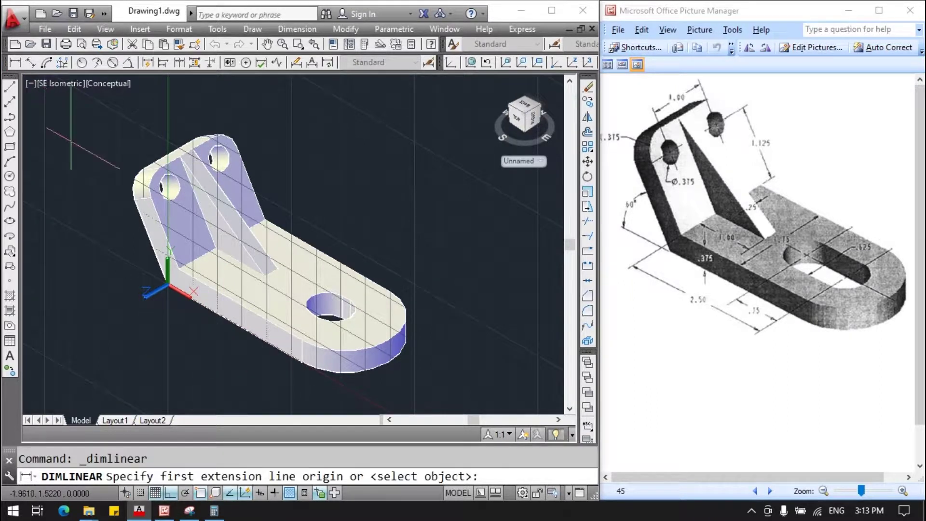
left_click(178, 268)
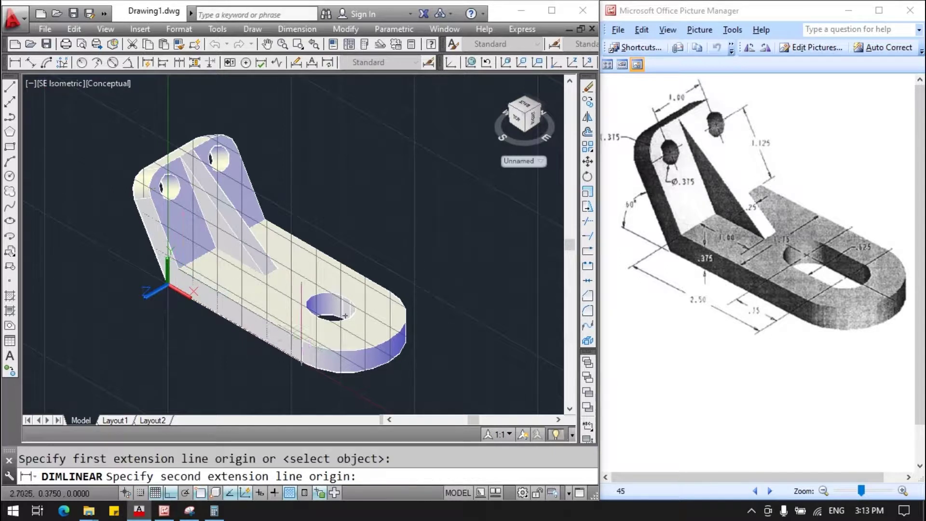
left_click(302, 340)
left_click(236, 371)
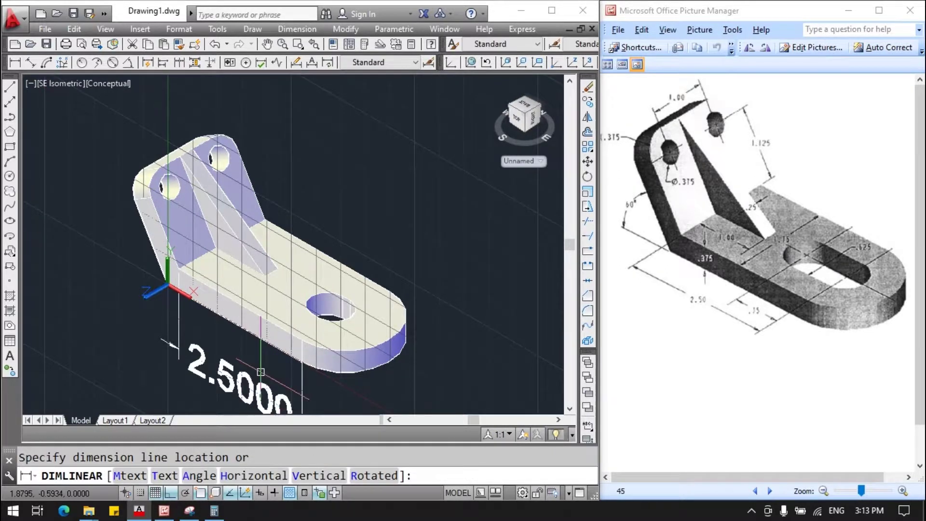
scroll(260, 306, "up", 2)
scroll(261, 306, "down", 3)
scroll(314, 351, "up", 1)
scroll(313, 351, "up", 1)
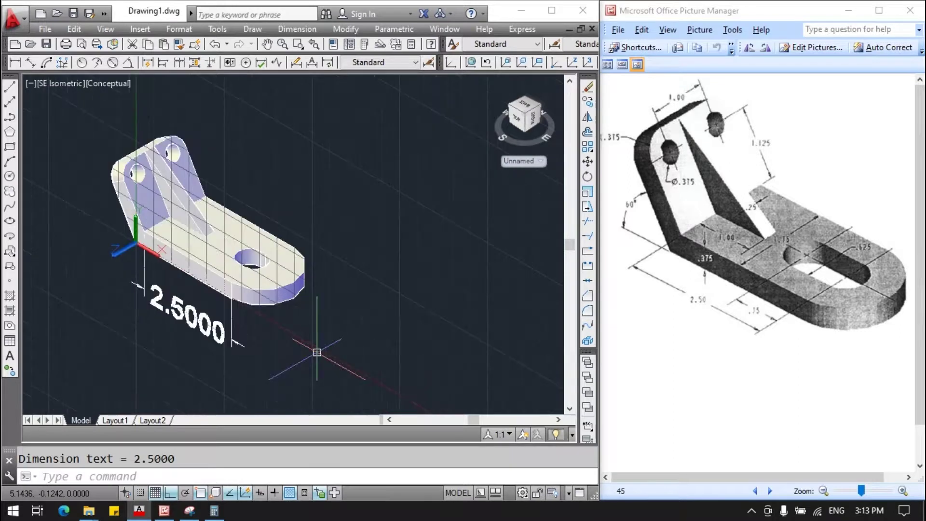
scroll(252, 305, "up", 1)
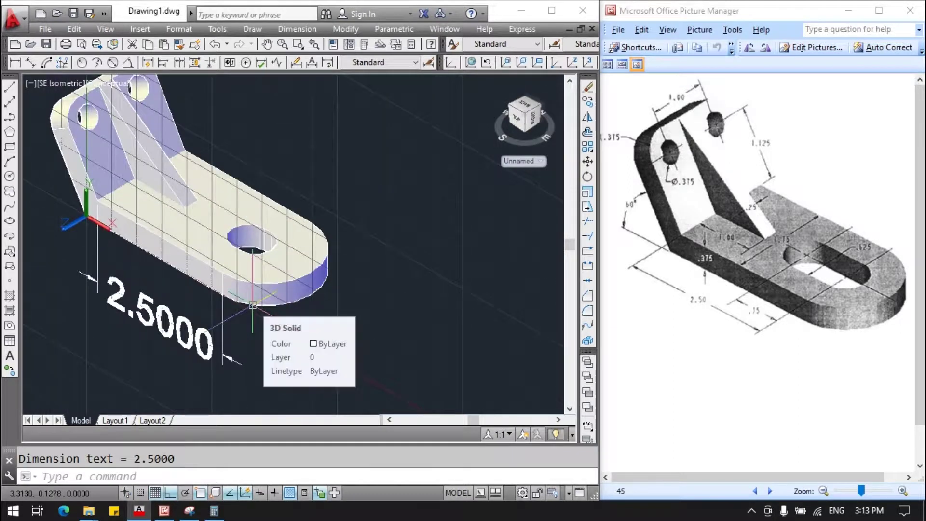
- Lower the Standard dimension style's text height to 0.1 and make it current
type("d")
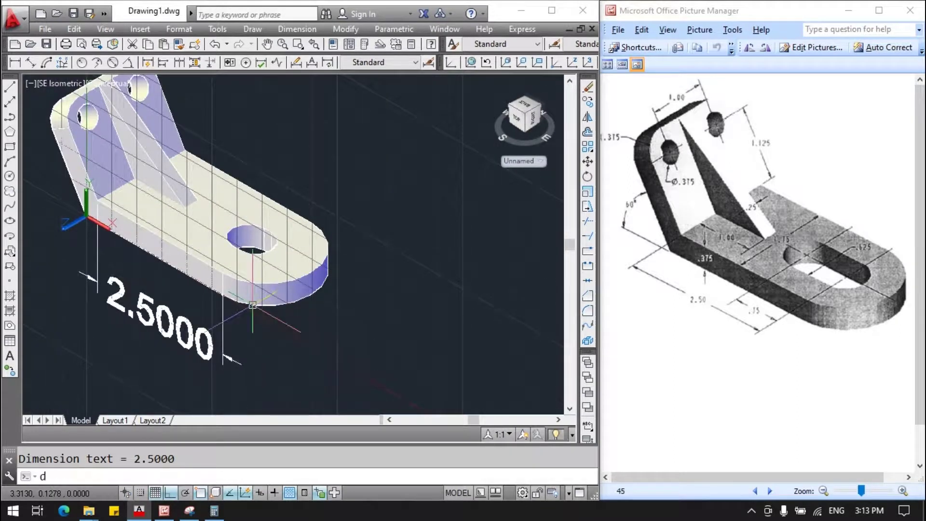
key("Return")
left_click(455, 234)
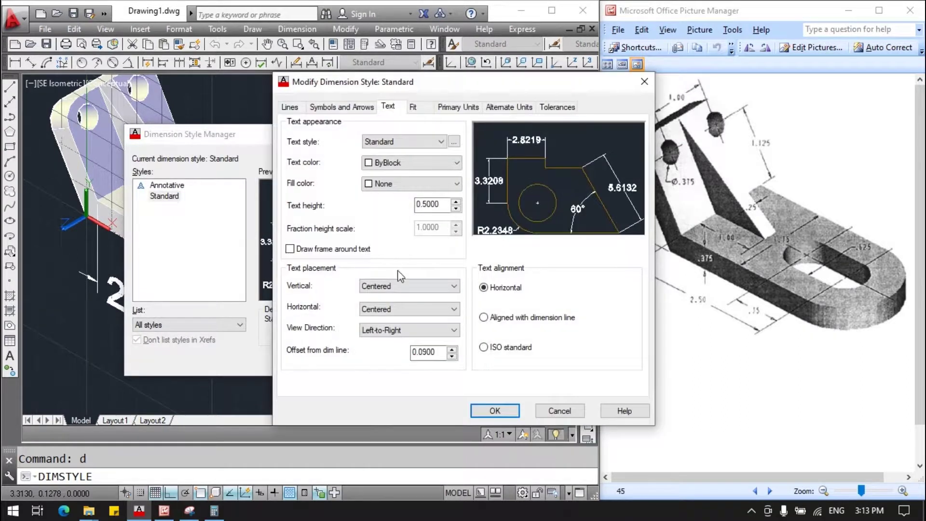
type("0.1")
left_click(487, 410)
left_click(450, 194)
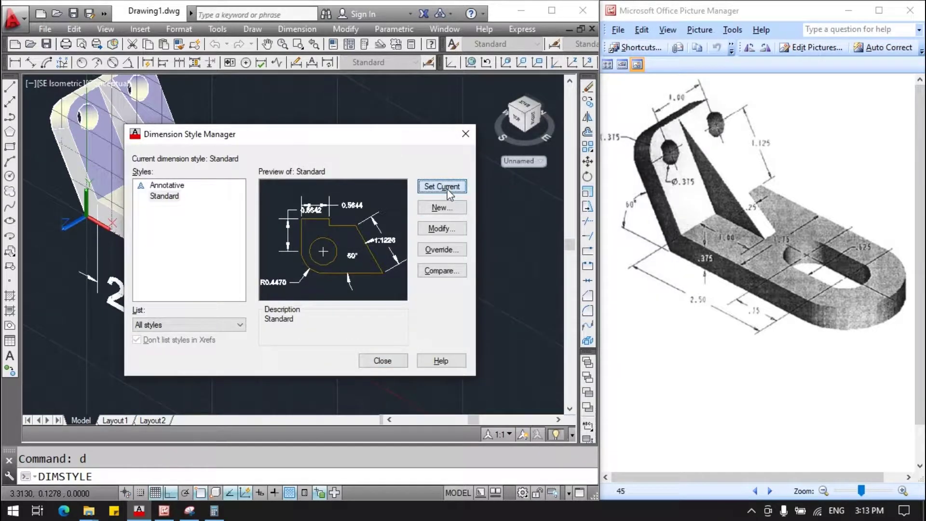
left_click(395, 361)
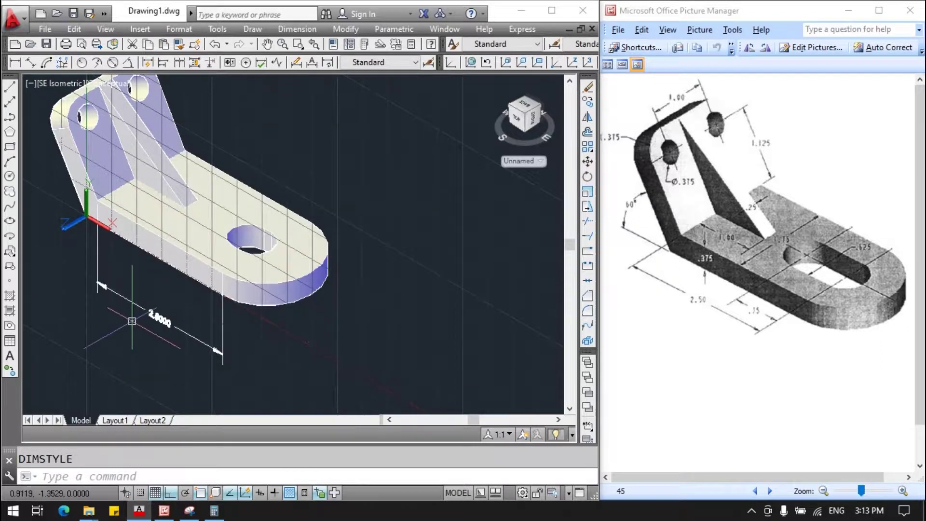
- Dimension the base thickness as 0.3750
scroll(133, 318, "up", 2)
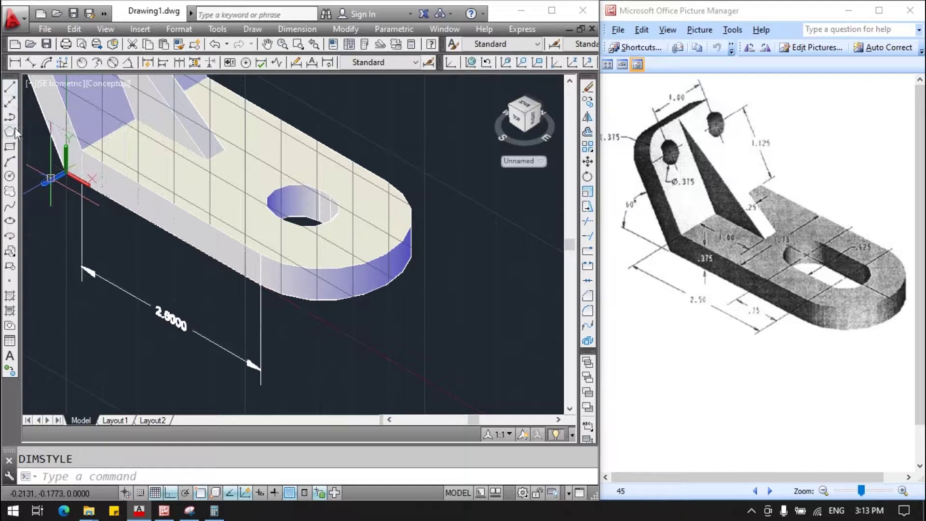
left_click(15, 63)
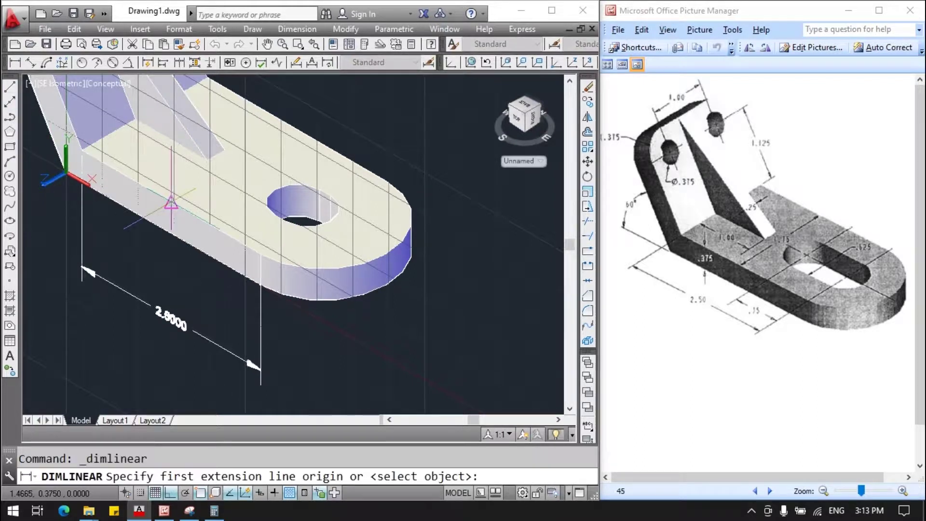
left_click(173, 207)
left_click(196, 228)
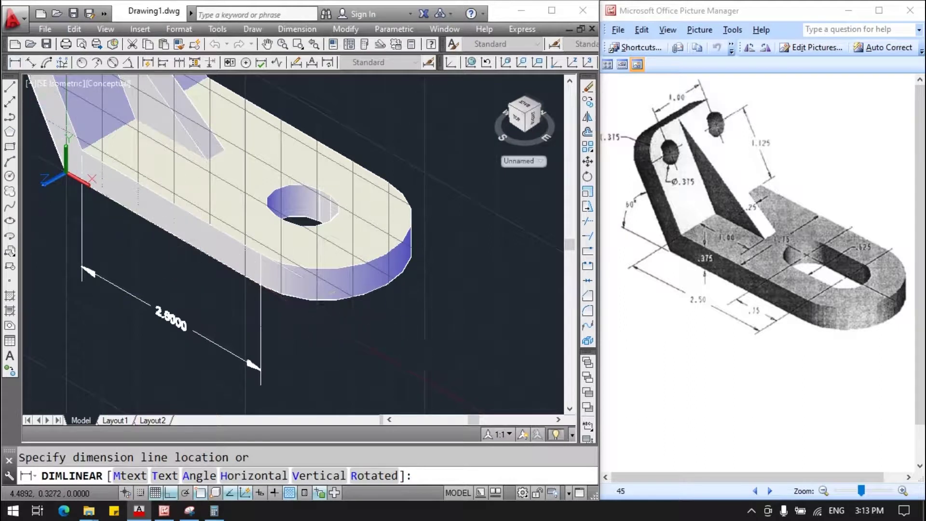
left_click(386, 334)
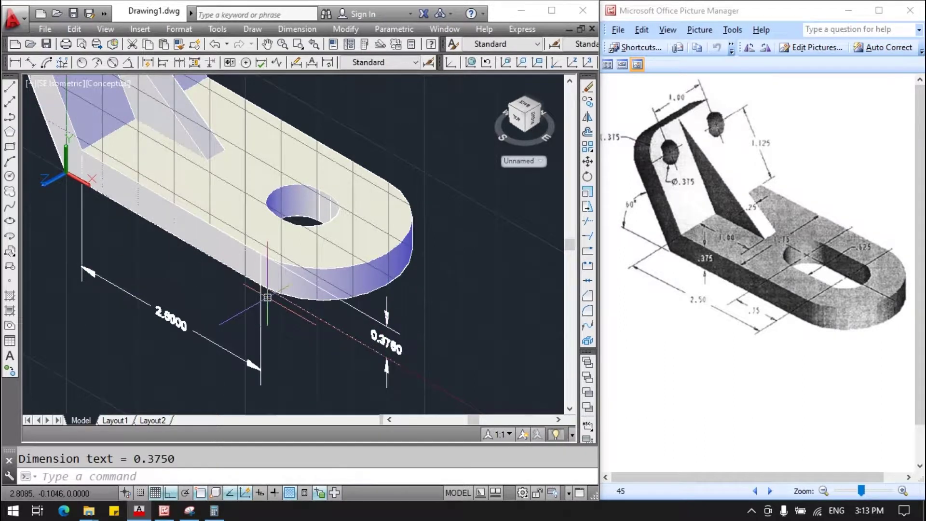
- Add a 60° angular dimension at the bend between the upright arm and base
scroll(308, 241, "down", 1)
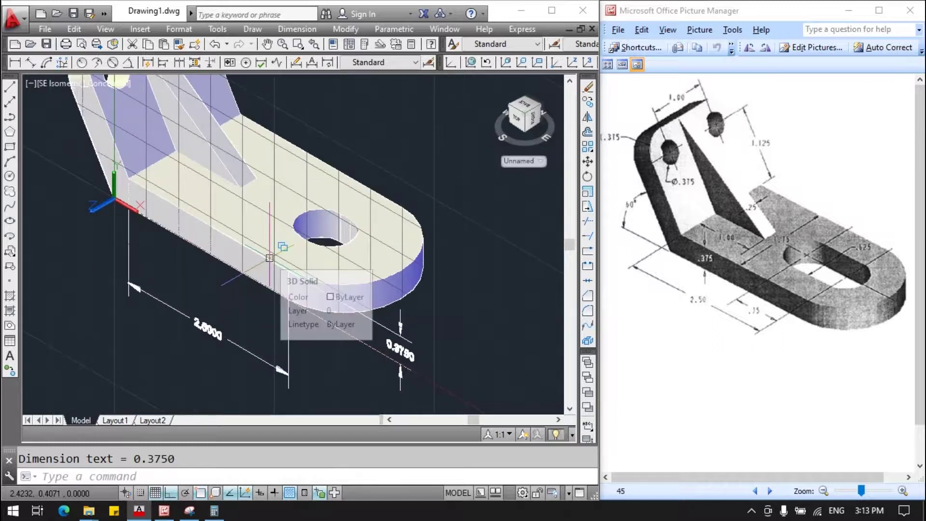
scroll(375, 276, "down", 2)
scroll(60, 119, "up", 1)
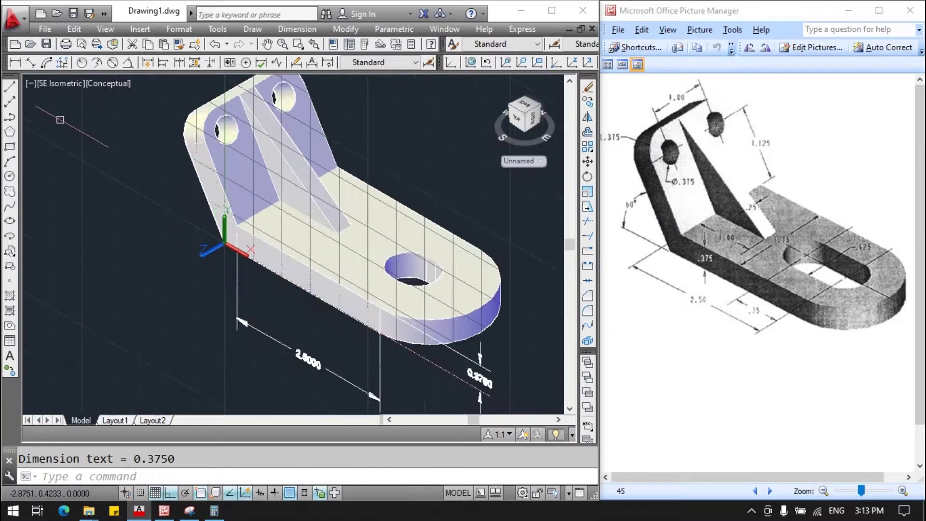
left_click(127, 62)
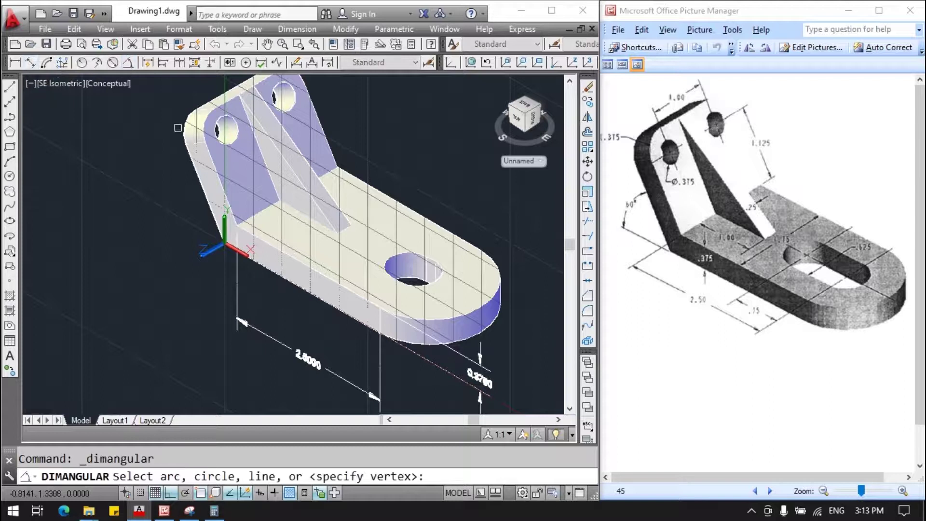
left_click(266, 271)
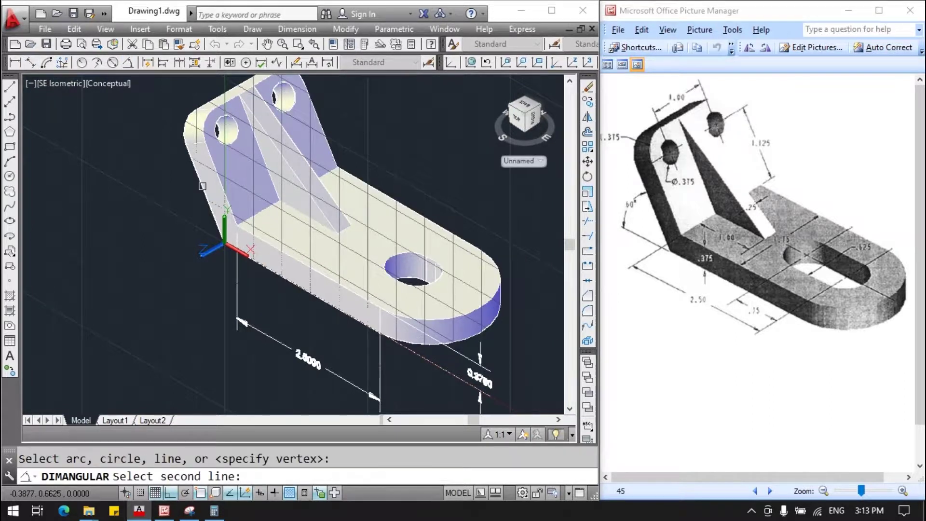
left_click(203, 186)
left_click(159, 152)
scroll(161, 152, "up", 3)
scroll(161, 152, "down", 2)
scroll(161, 152, "down", 2)
scroll(191, 154, "up", 2)
scroll(191, 154, "up", 2)
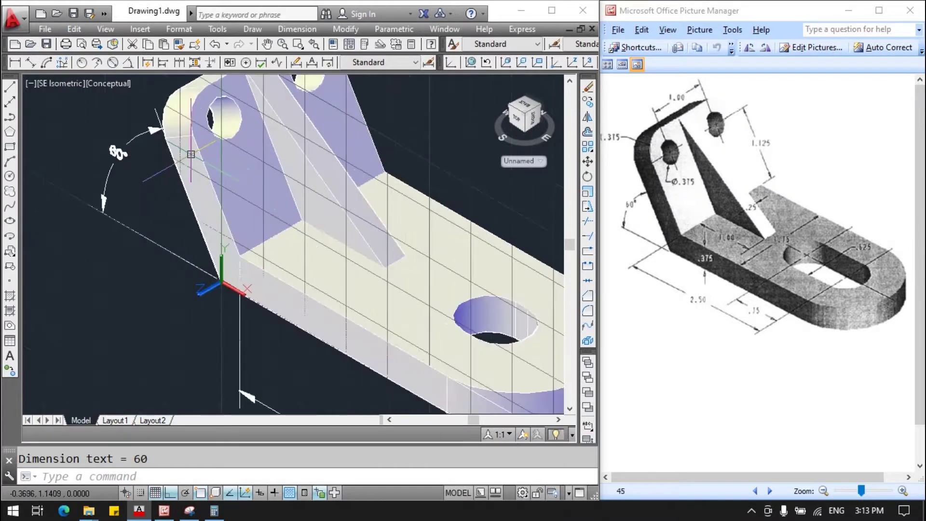
scroll(191, 154, "down", 3)
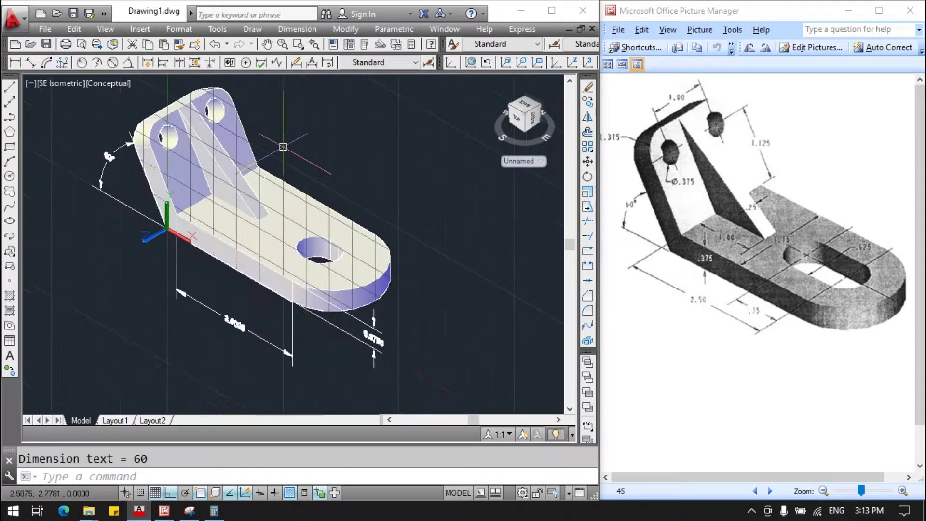
left_click(450, 62)
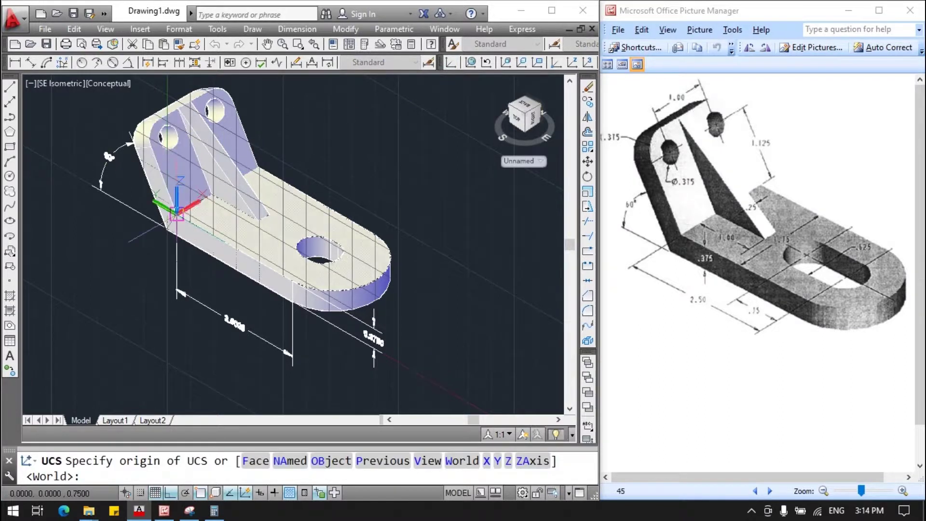
- Align a 3-point UCS to the upright plate's face
left_click(177, 213)
left_click(314, 143)
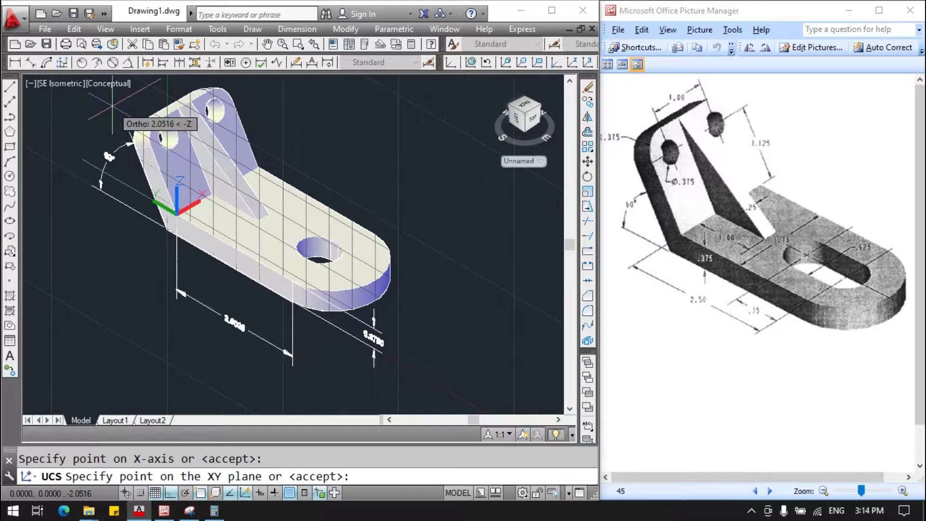
scroll(207, 185, "down", 2)
scroll(212, 203, "up", 2)
scroll(222, 193, "up", 3)
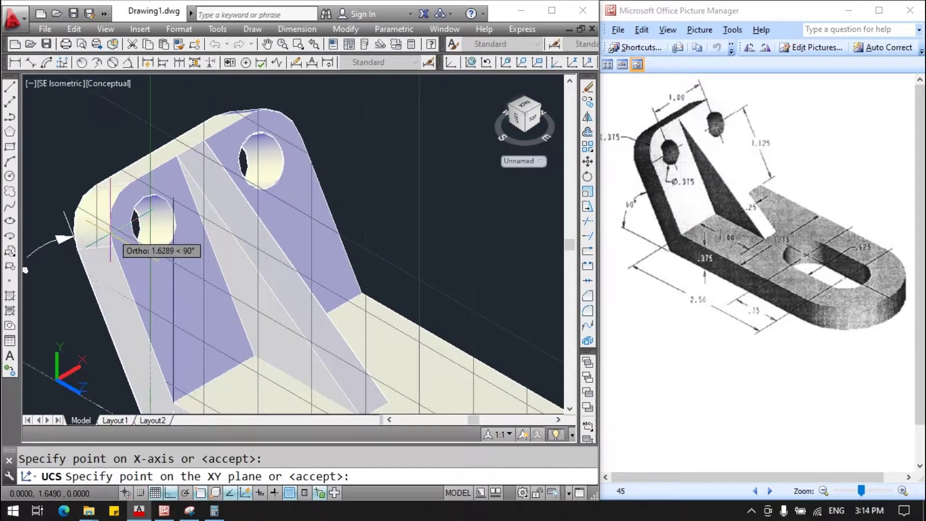
left_click(469, 66)
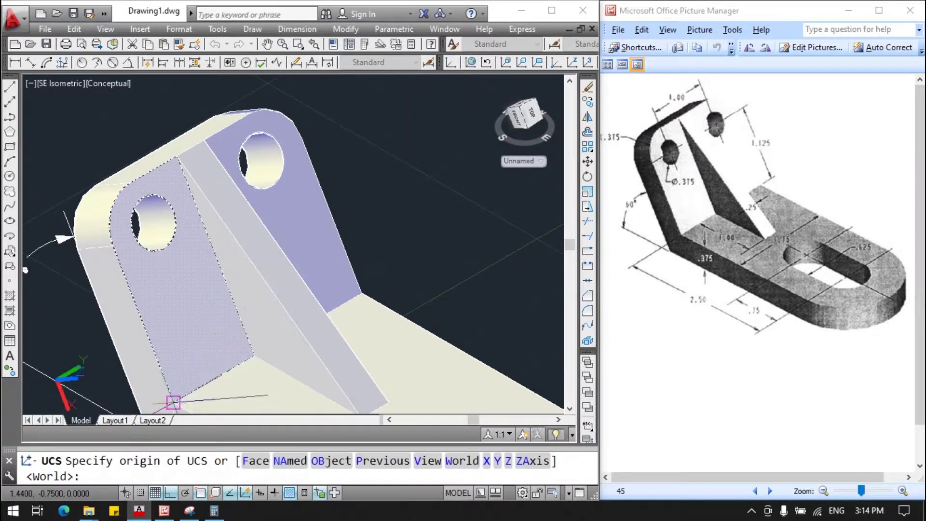
left_click(173, 402)
left_click(412, 273)
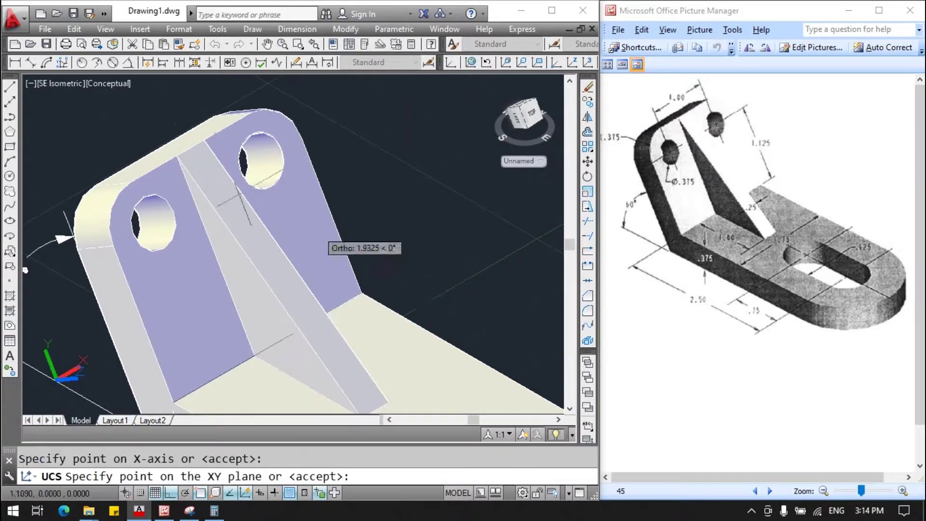
left_click(124, 175)
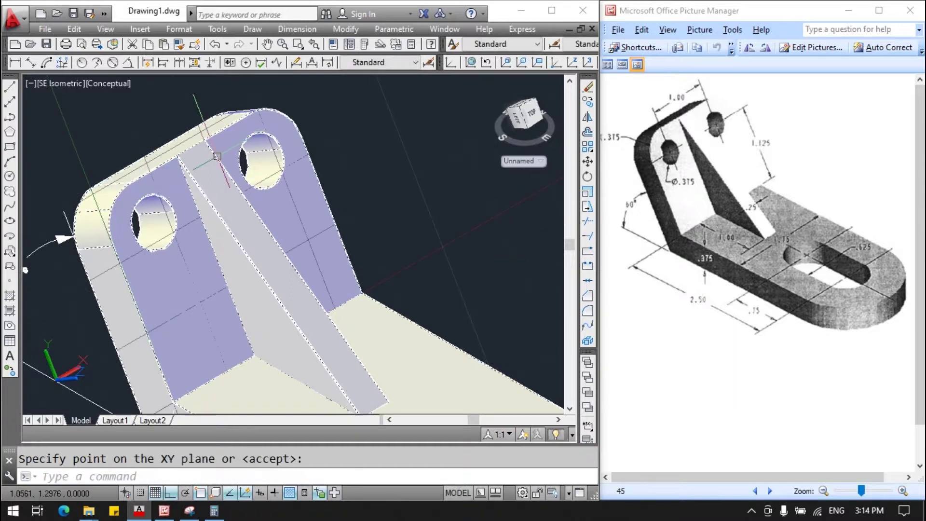
scroll(227, 159, "down", 2)
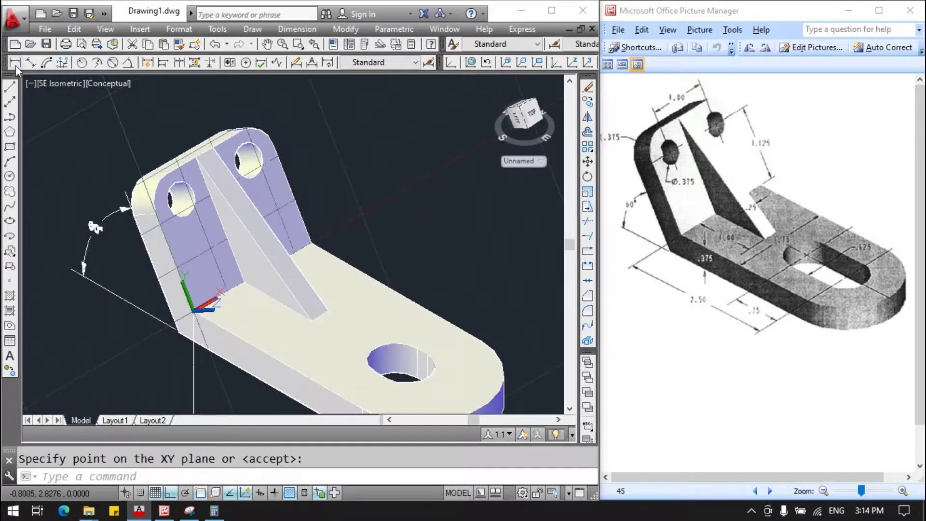
- Add the 1.0000 hole-centre spacing, Ø0.3750 hole diameter and R0.3150 corner radius dimensions
left_click(15, 62)
left_click(180, 199)
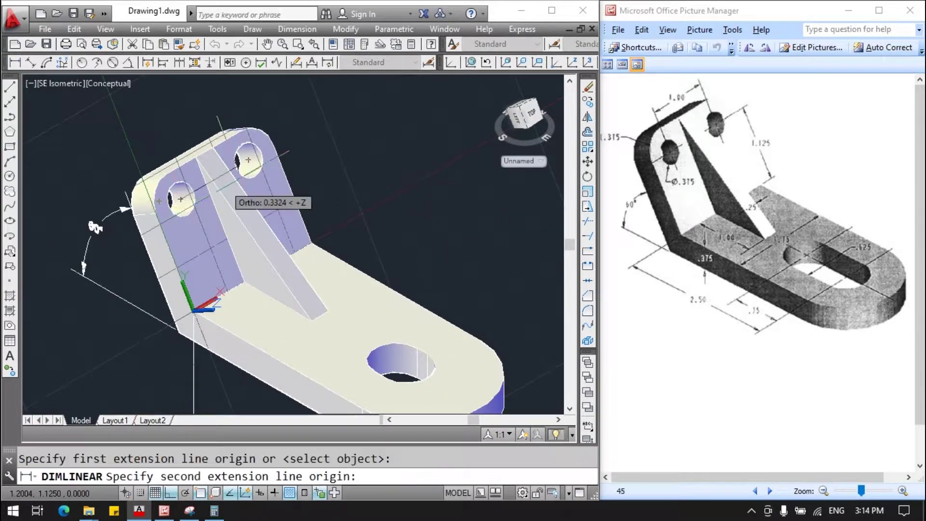
left_click(248, 160)
left_click(185, 118)
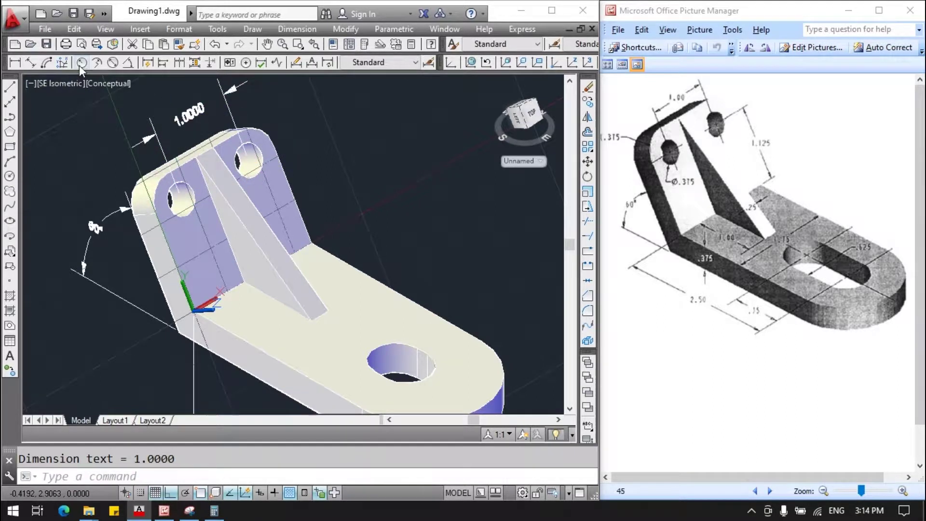
left_click(112, 63)
left_click(173, 214)
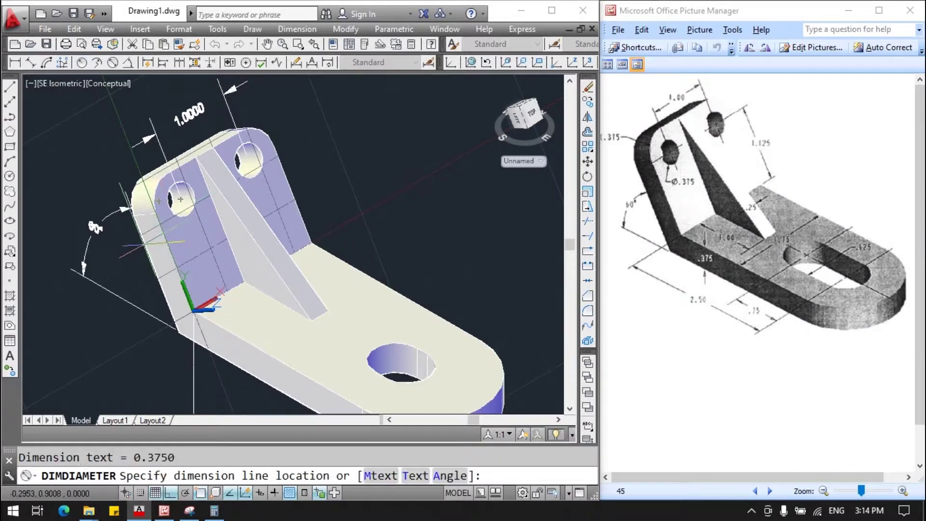
left_click(101, 318)
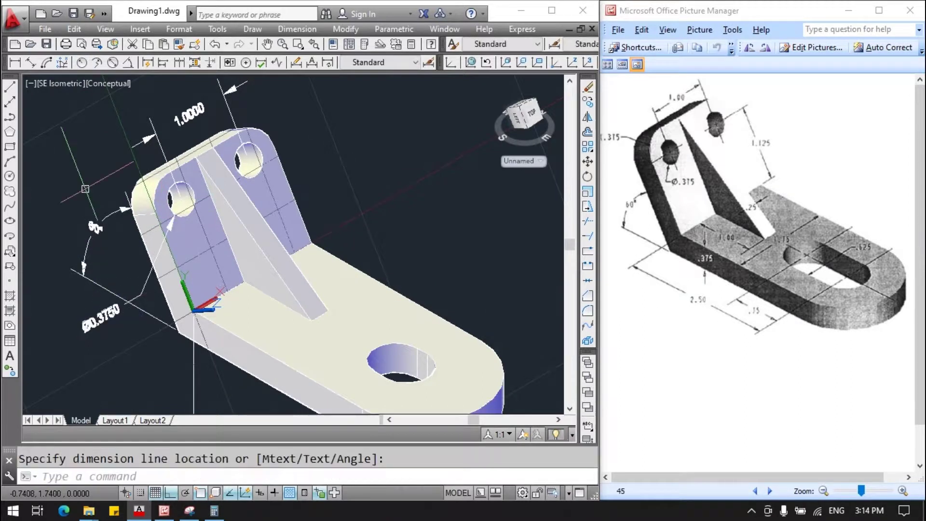
left_click(79, 65)
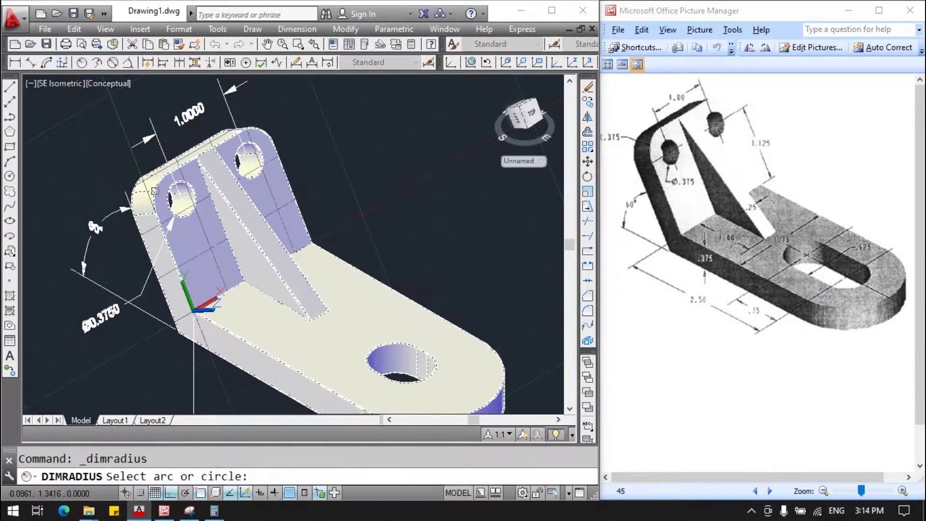
left_click(157, 191)
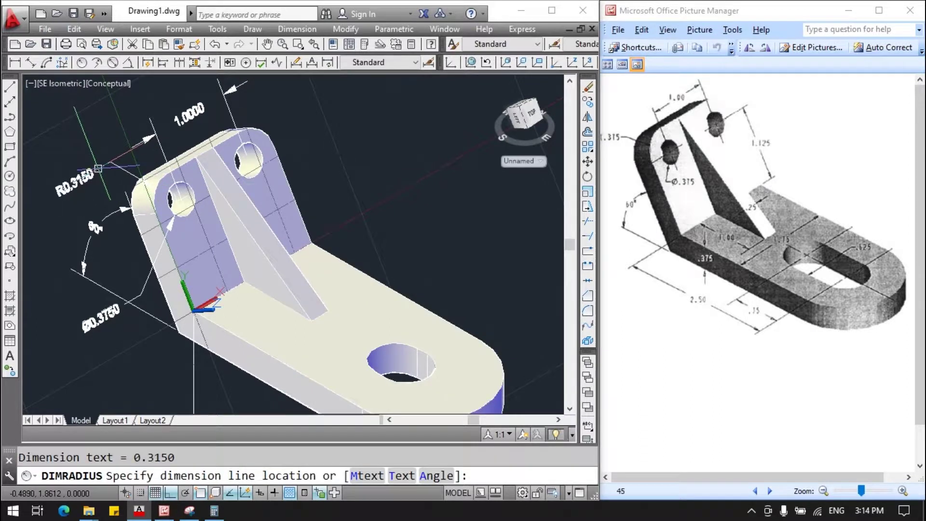
left_click(93, 198)
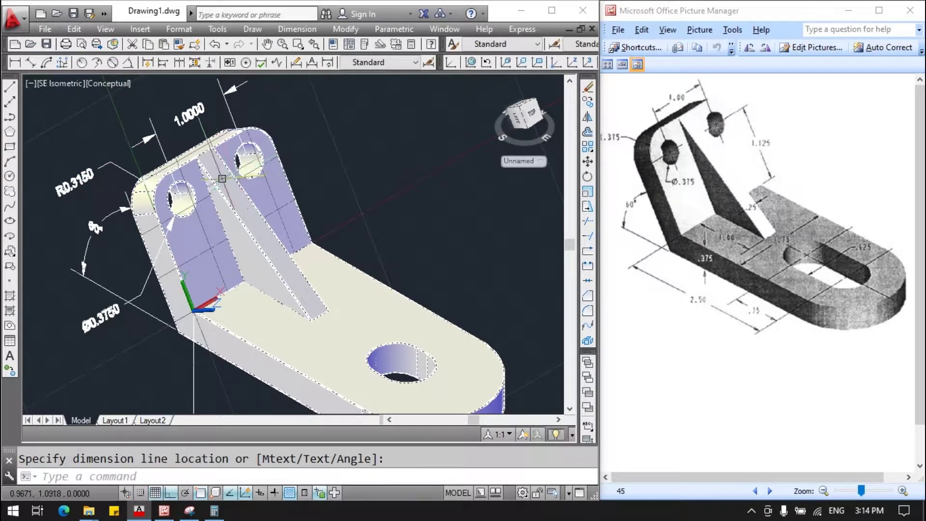
- Add the 0.2500 dimension from the gusset apex to the plate edge
left_click(16, 63)
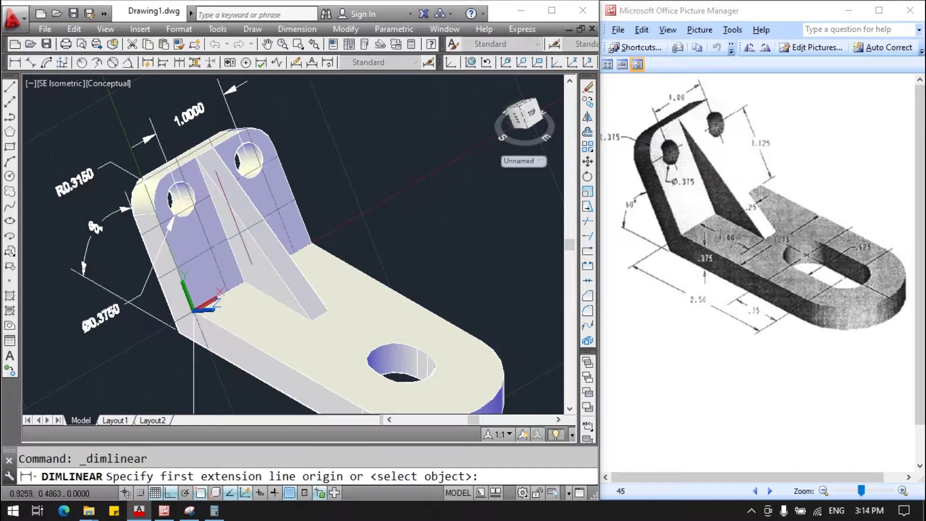
left_click(253, 239)
left_click(273, 231)
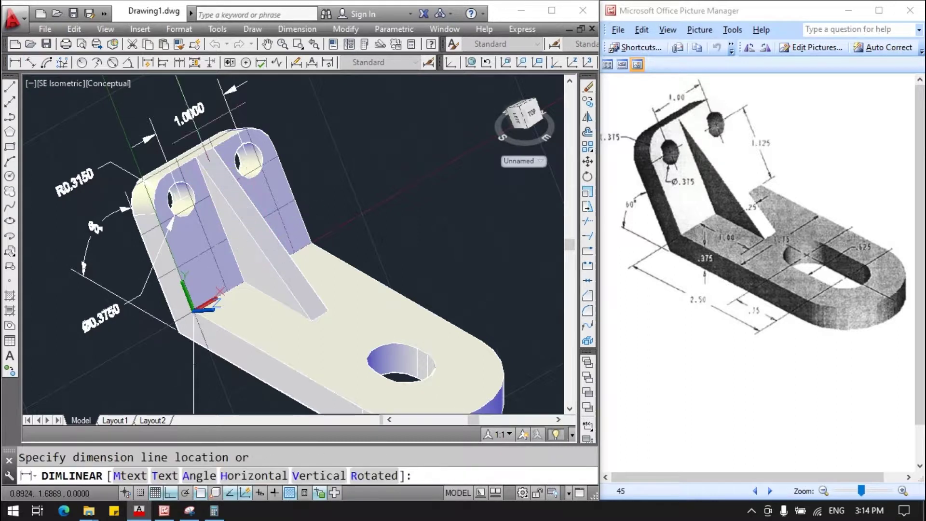
left_click(260, 127)
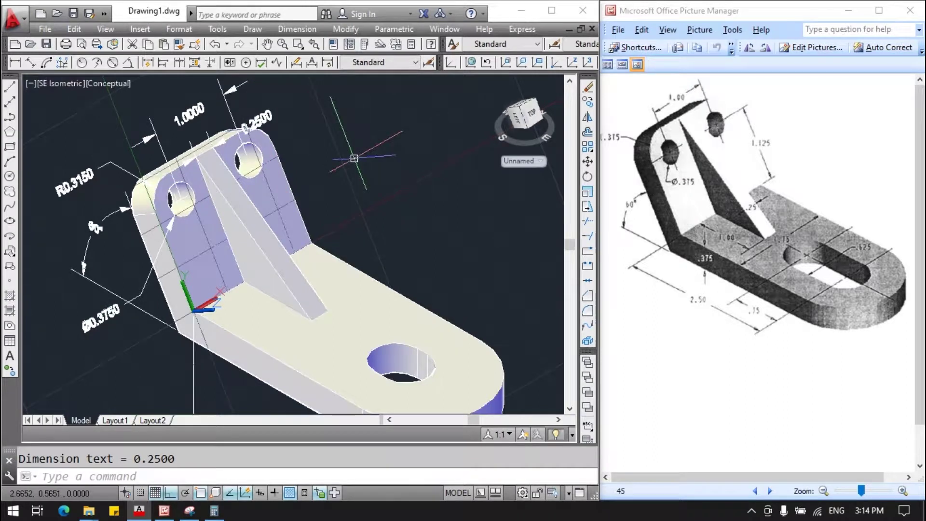
key("ctrl+z")
left_click(20, 62)
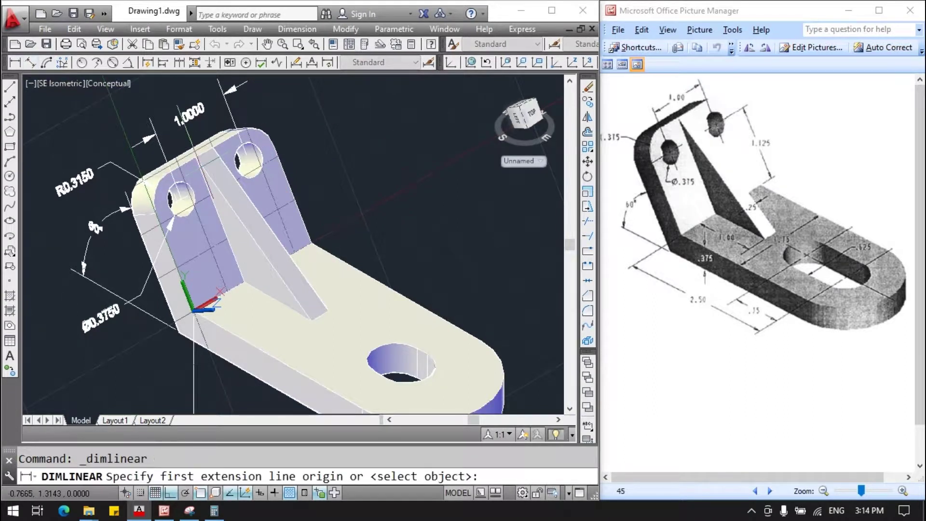
scroll(199, 155, "up", 5)
left_click(201, 157)
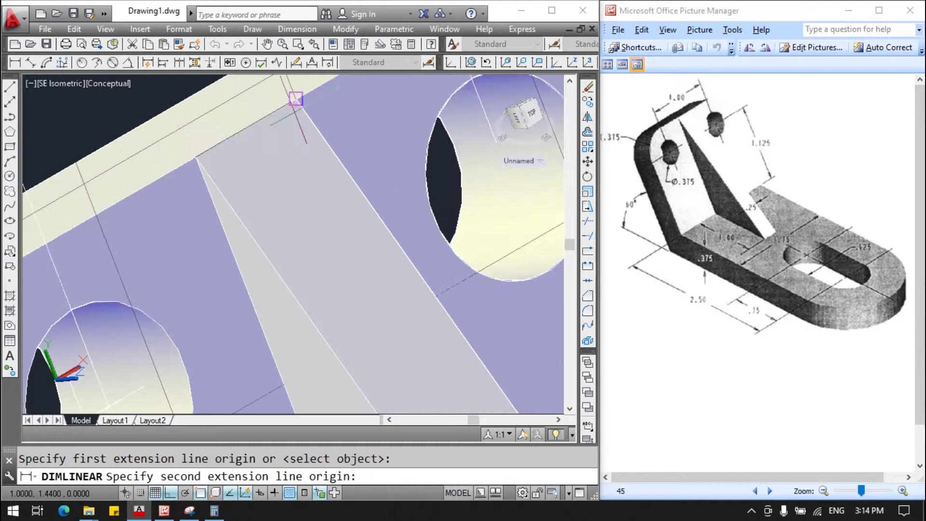
left_click(303, 107)
scroll(296, 111, "down", 5)
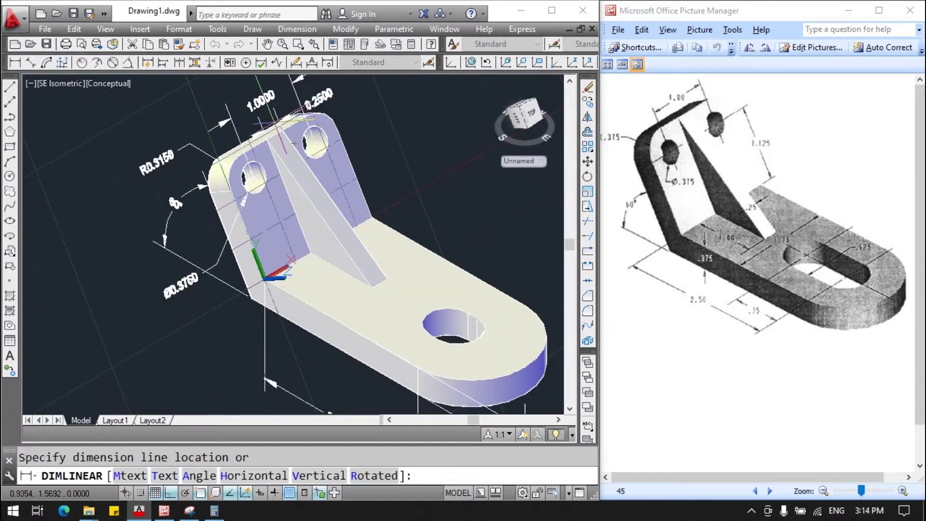
left_click(268, 114)
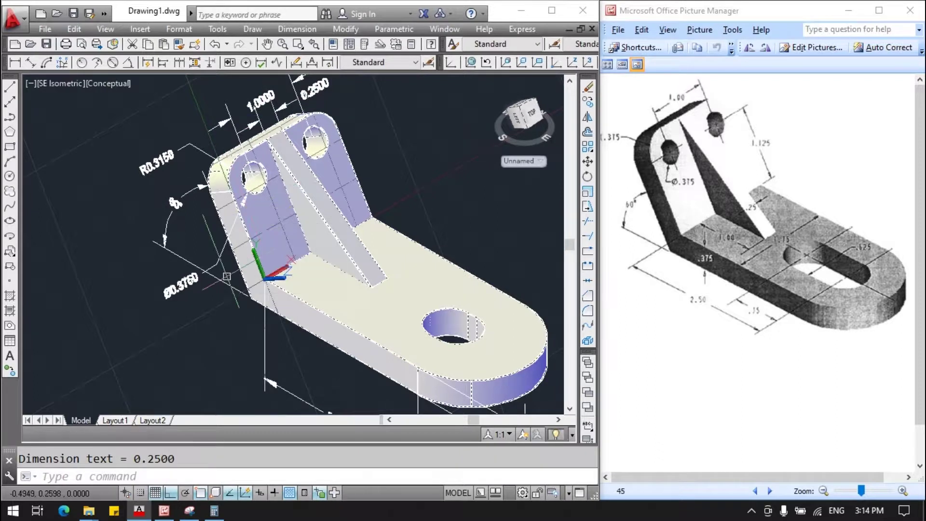
- Reset to World, then set a UCS on the base with its origin at the base corner
left_click(471, 63)
left_click(452, 63)
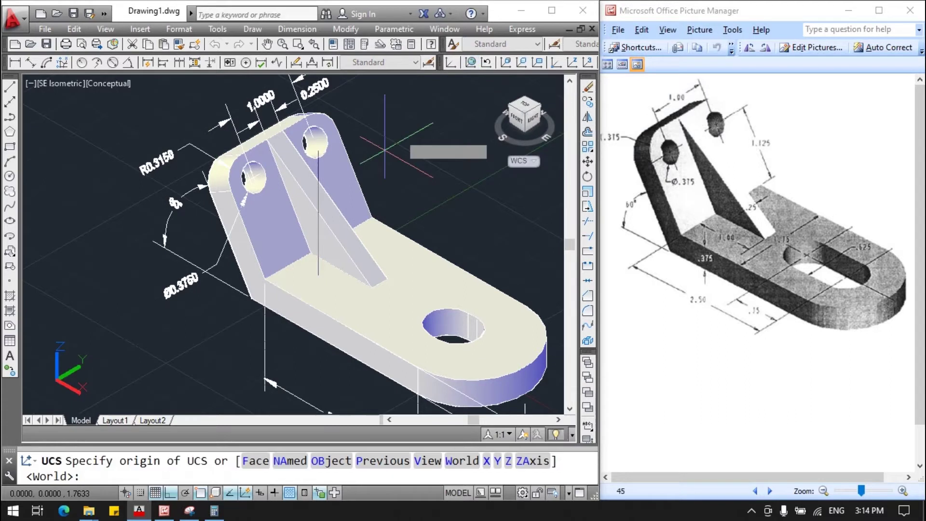
left_click(265, 278)
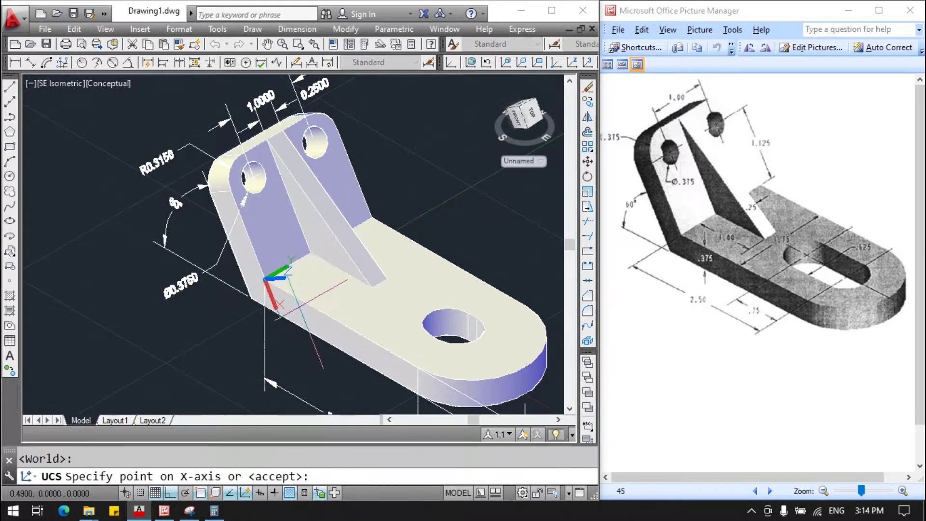
left_click(368, 343)
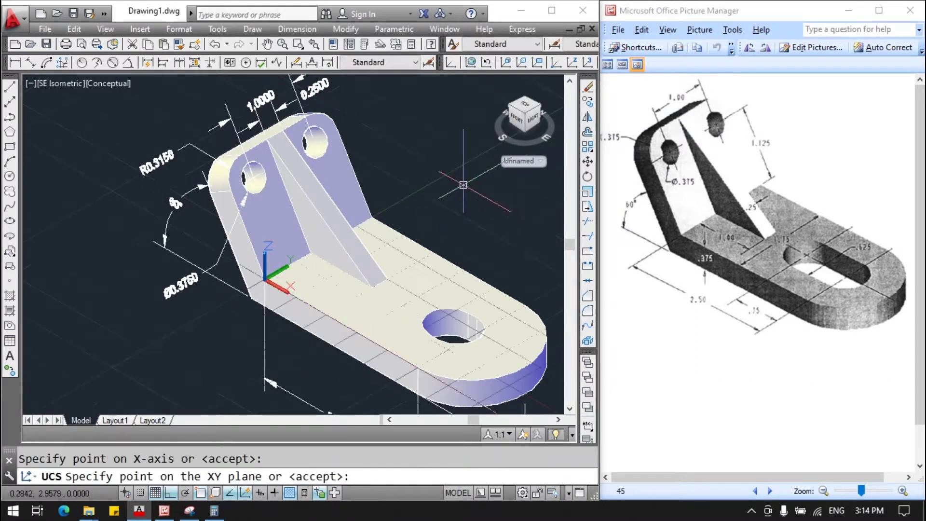
key("Return")
- Place the 1.0000 base dimension and a 0.3750 dimension from the base hole's centre
left_click(16, 65)
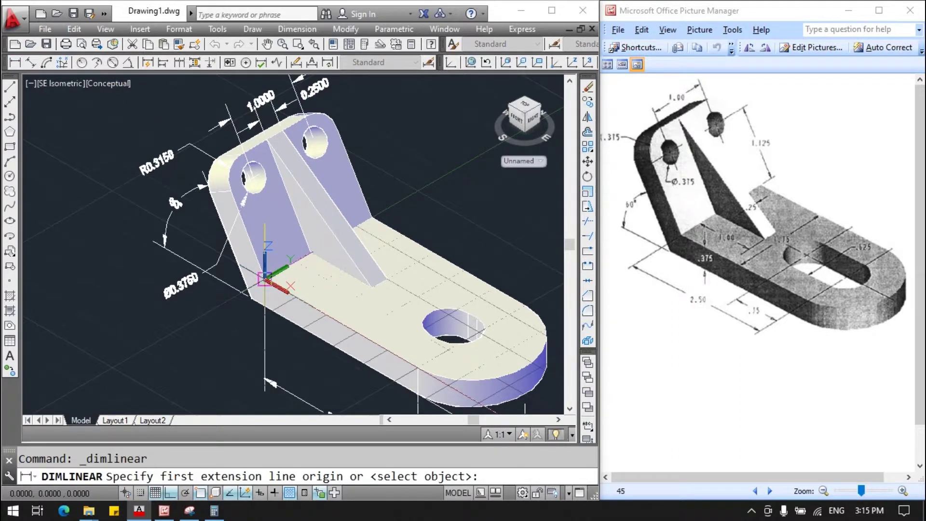
left_click(310, 252)
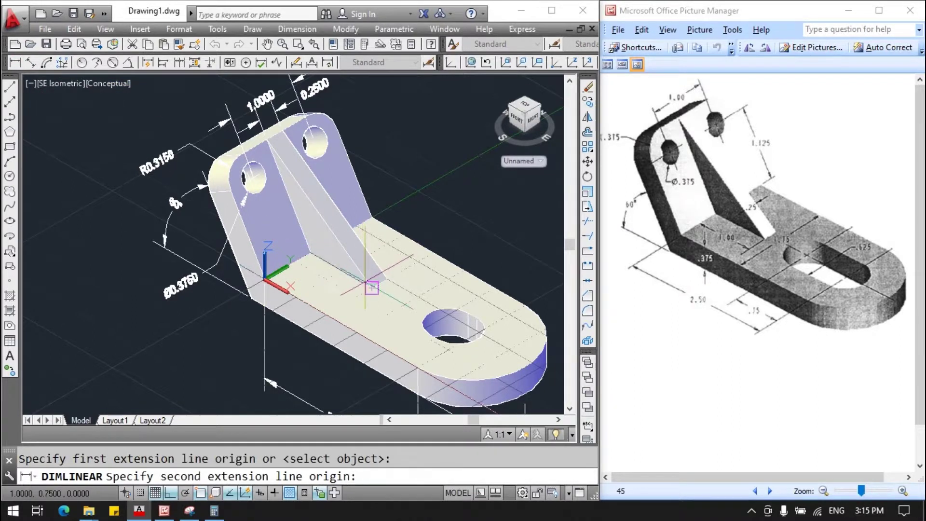
left_click(372, 287)
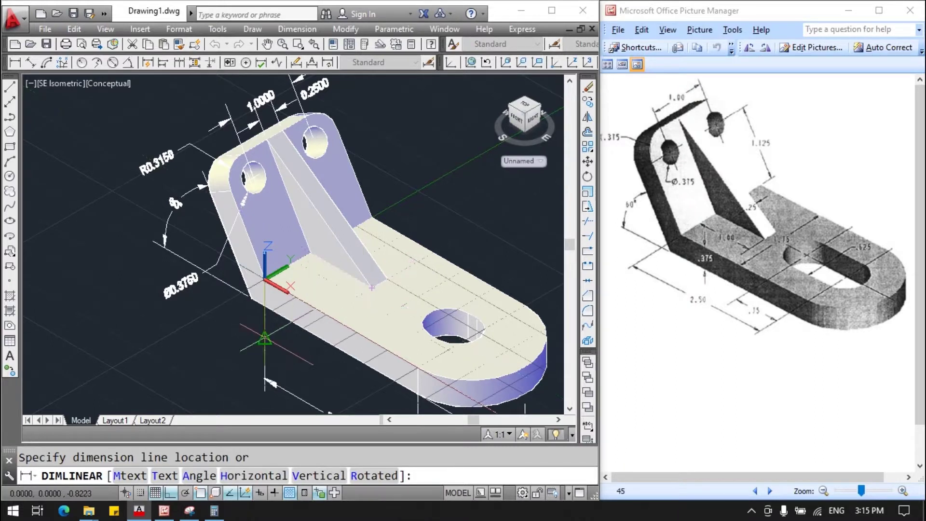
left_click(239, 347)
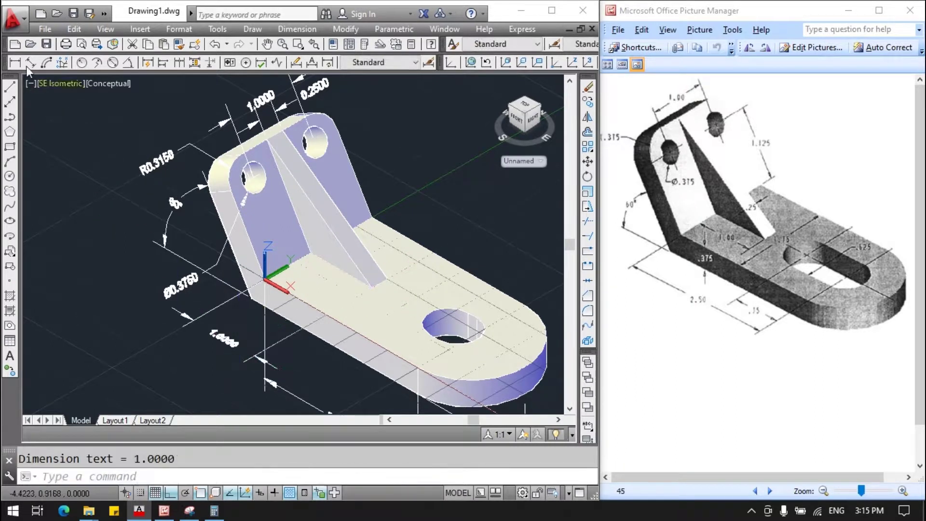
left_click(16, 65)
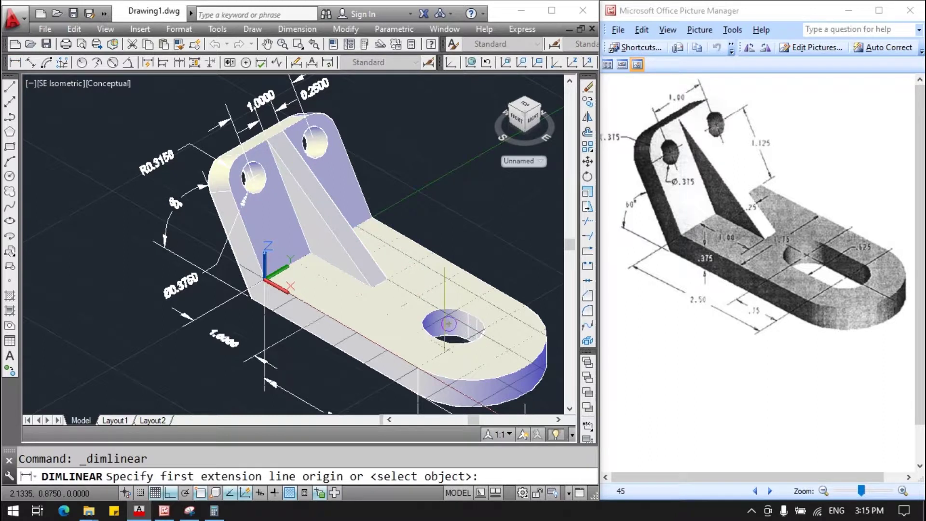
left_click(449, 323)
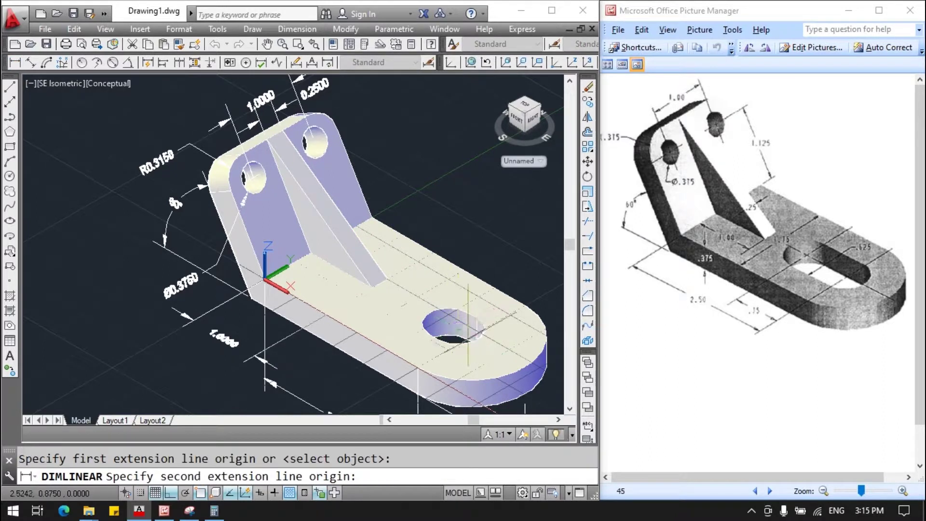
left_click(467, 337)
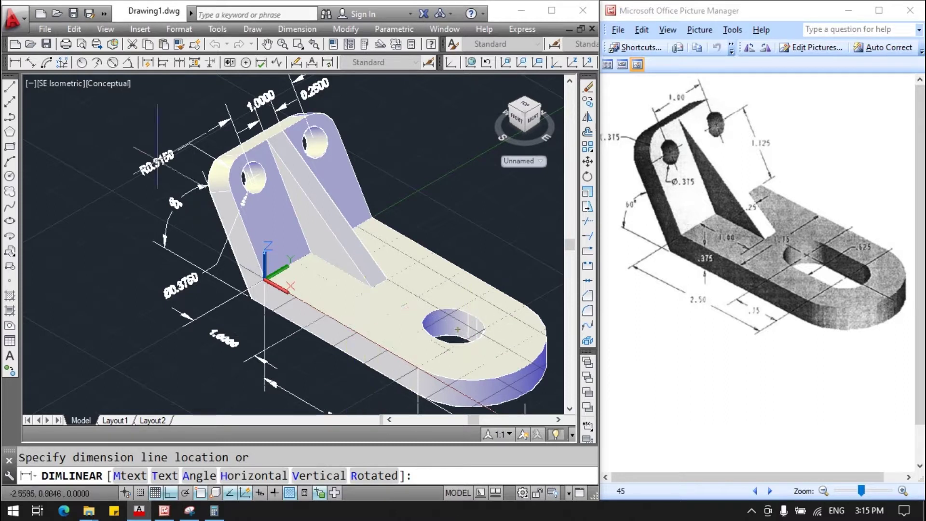
- Dimension the 1.7500 width across the bracket base's rounded end
left_click(16, 64)
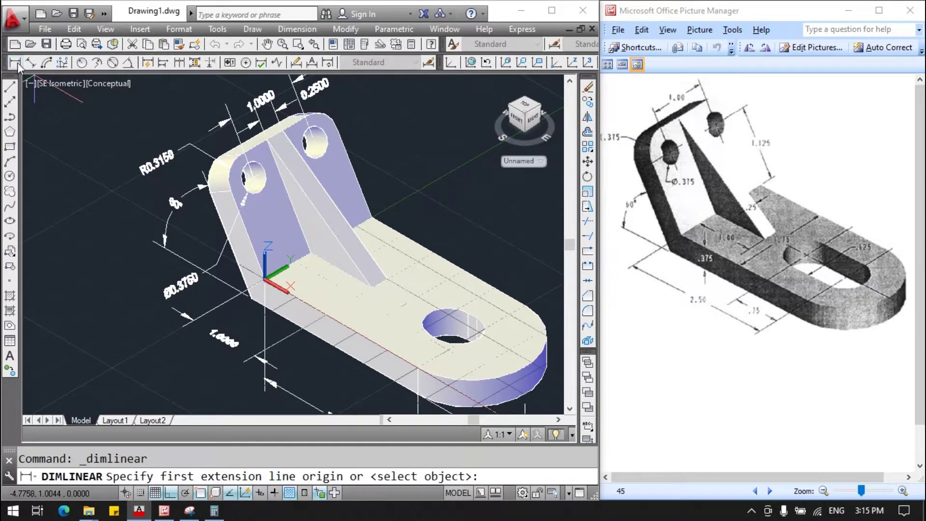
left_click(341, 324)
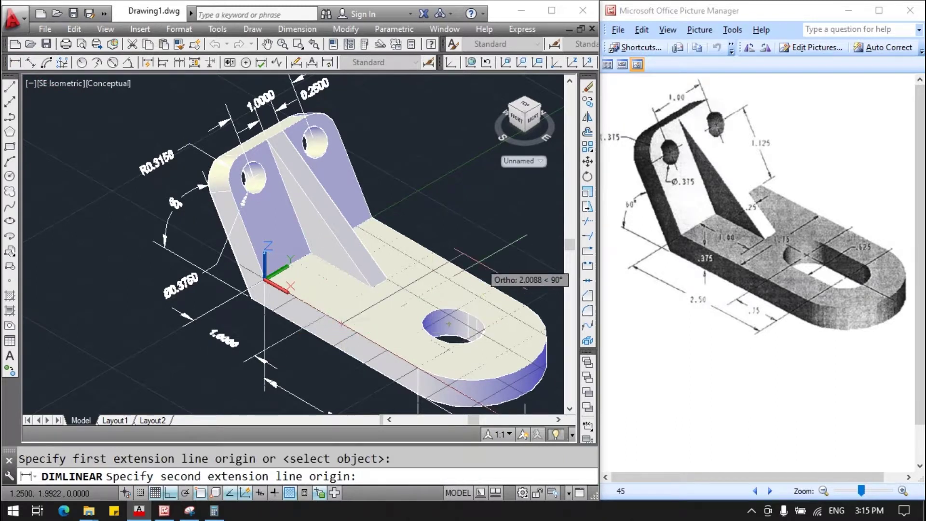
left_click(481, 297)
scroll(398, 270, "up", 3)
scroll(389, 264, "down", 3)
scroll(389, 264, "down", 2)
scroll(400, 337, "up", 1)
scroll(380, 328, "up", 3)
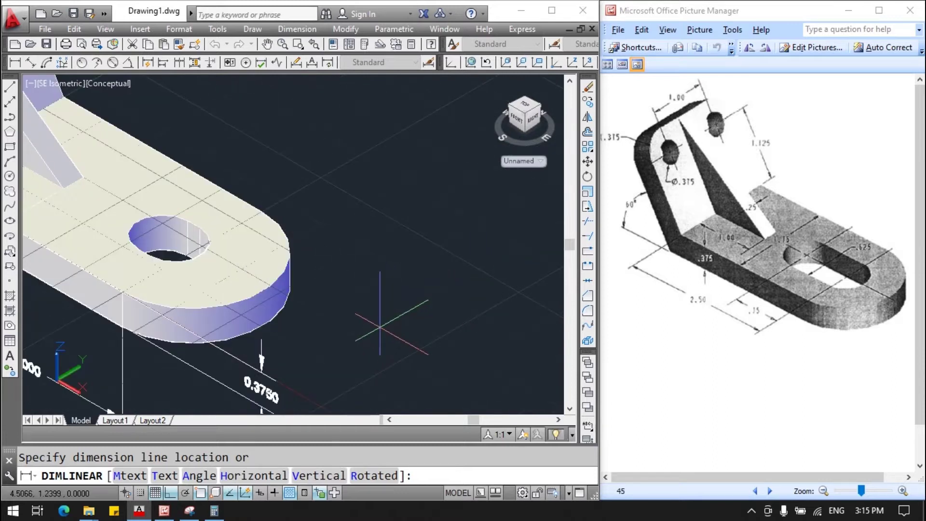
left_click(377, 333)
scroll(422, 235, "down", 2)
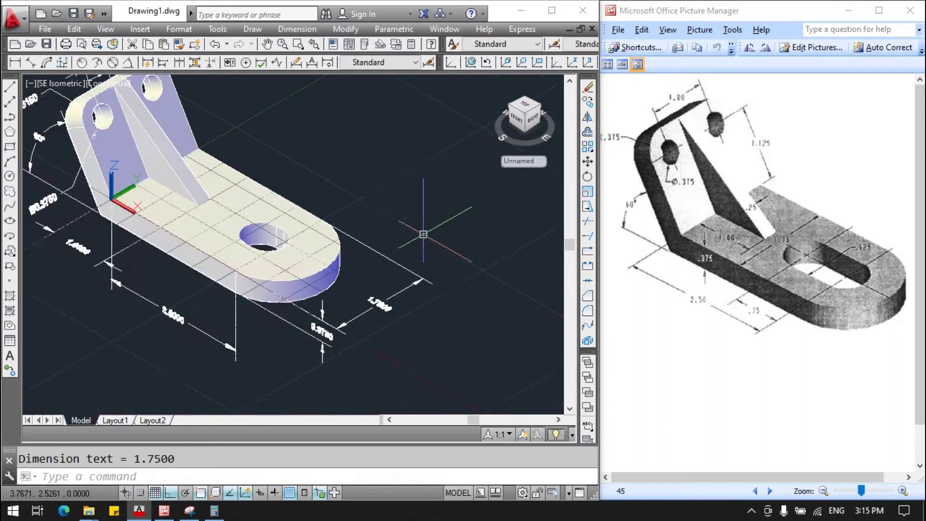
left_click(13, 64)
- In Top view, dimension the base hole centre's 0.1500 offset, then return to SE Isometric
left_click(523, 107)
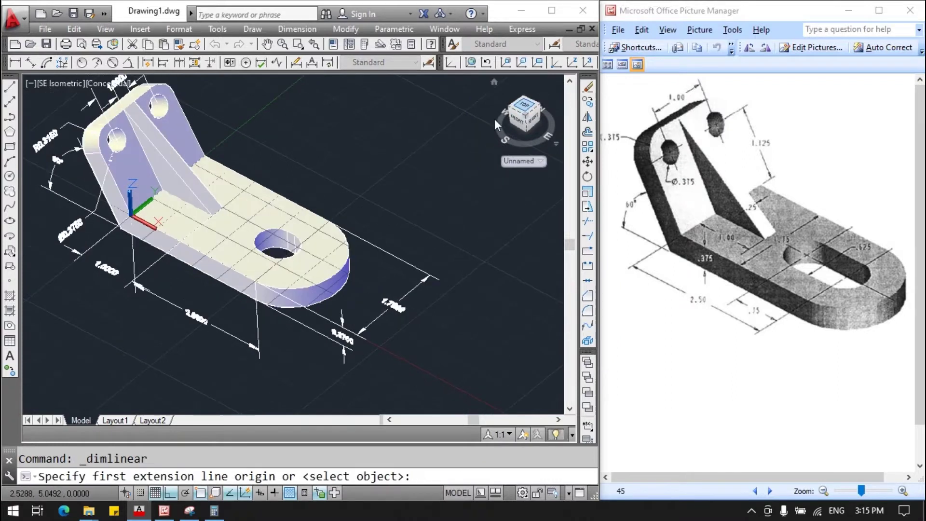
scroll(305, 212, "up", 5)
scroll(241, 223, "up", 5)
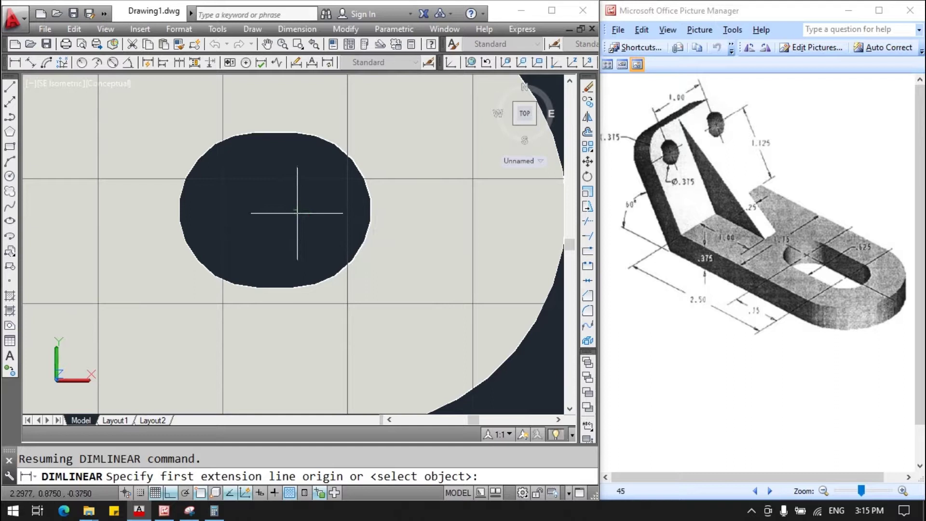
left_click(294, 211)
left_click(259, 210)
scroll(269, 243, "down", 5)
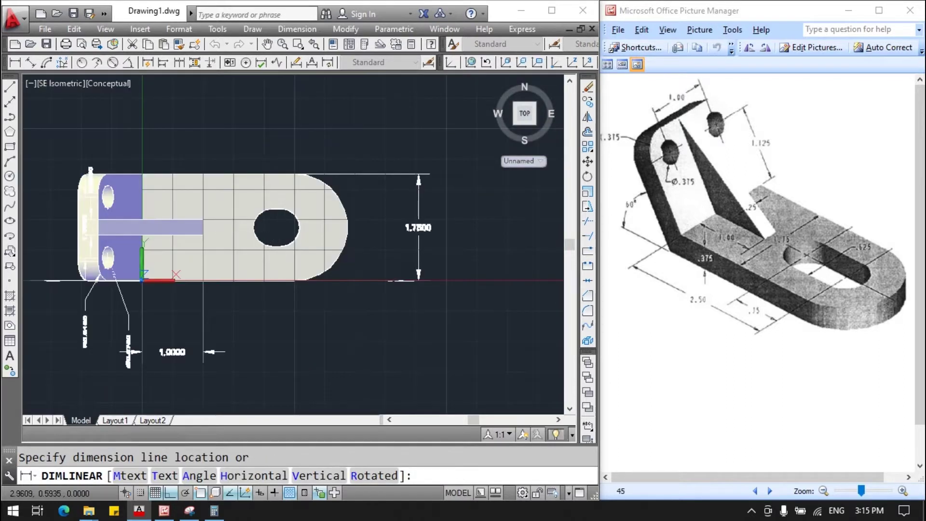
scroll(293, 318, "up", 5)
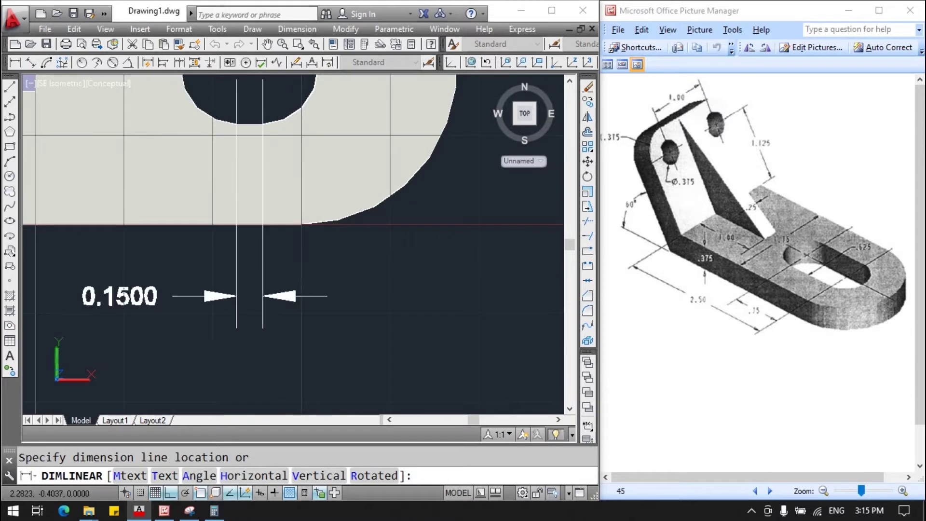
left_click(262, 295)
scroll(328, 262, "down", 4)
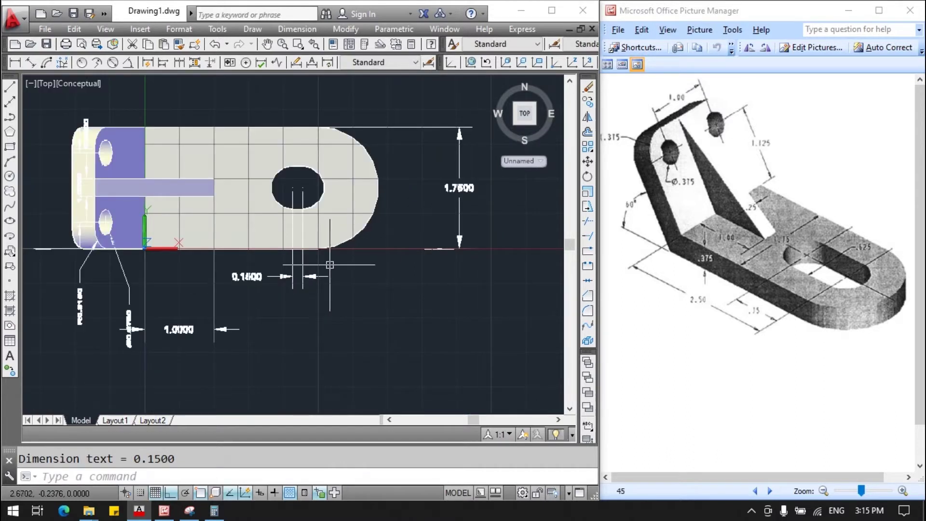
left_click(535, 124)
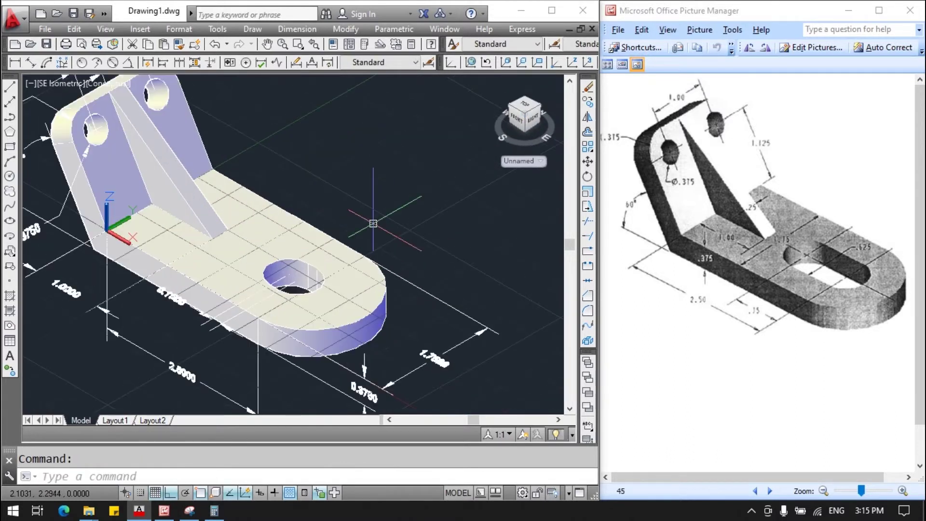
- Reset to World, then align a three-point UCS with the upright flange face
left_click(449, 63)
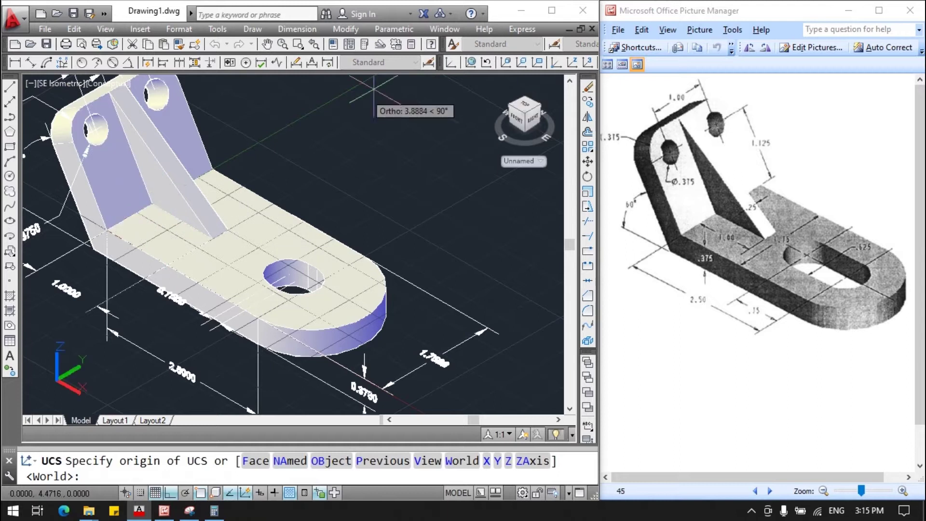
key("Return")
left_click(452, 64)
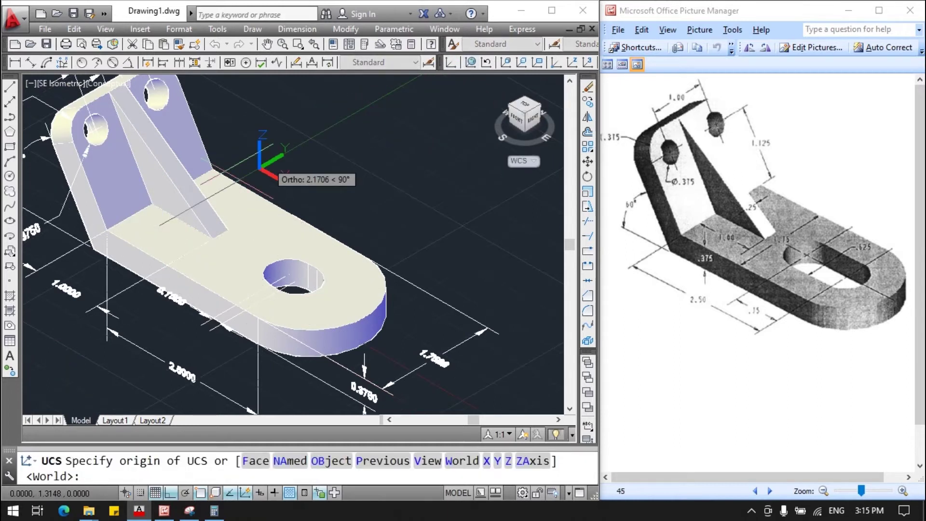
left_click(107, 229)
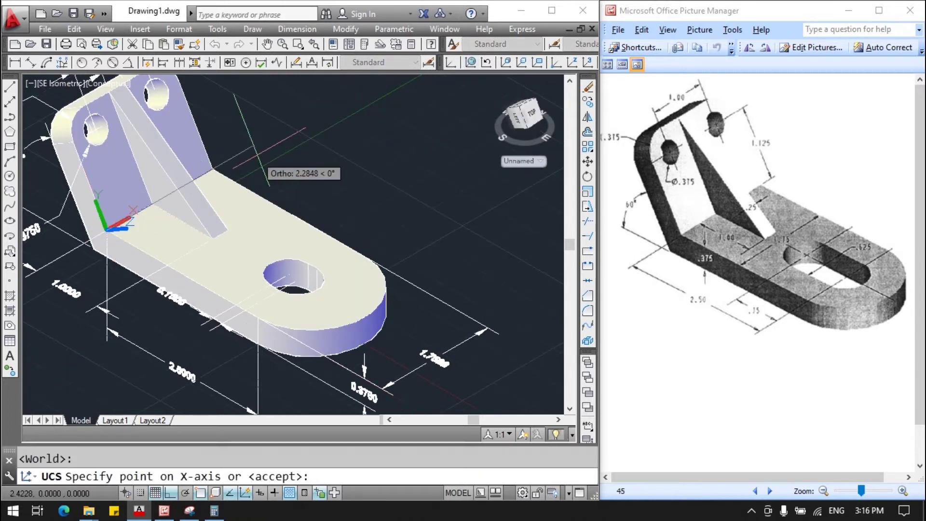
left_click(264, 162)
left_click(74, 141)
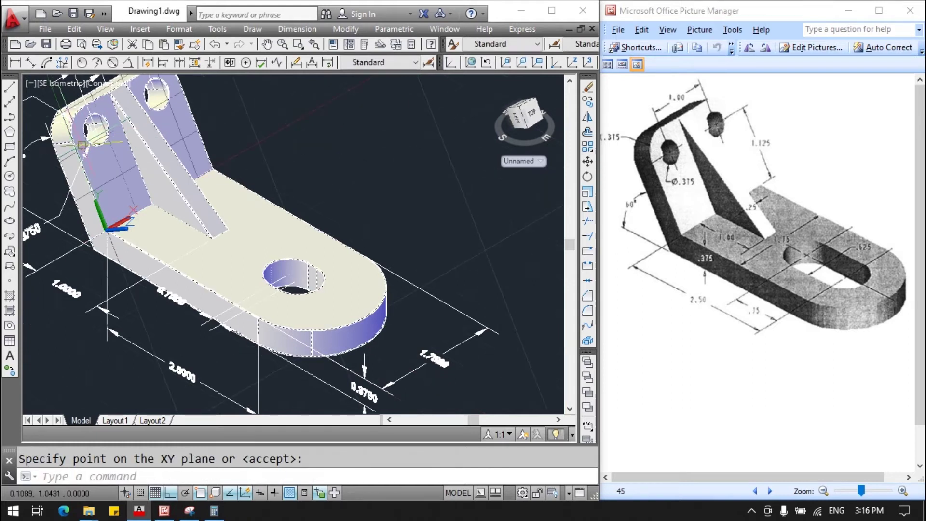
- Dimension the upright hole height as 1.1250 and restore the World UCS
left_click(16, 62)
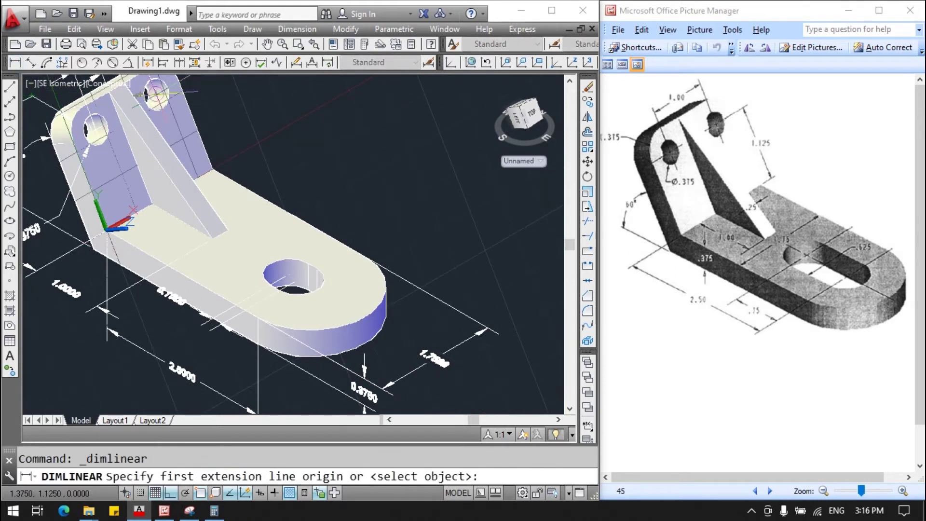
left_click(155, 94)
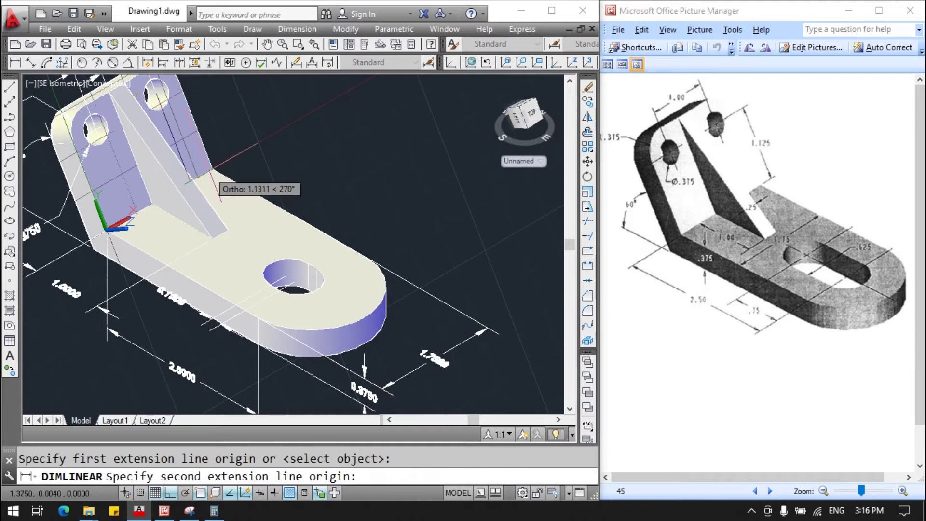
left_click(211, 168)
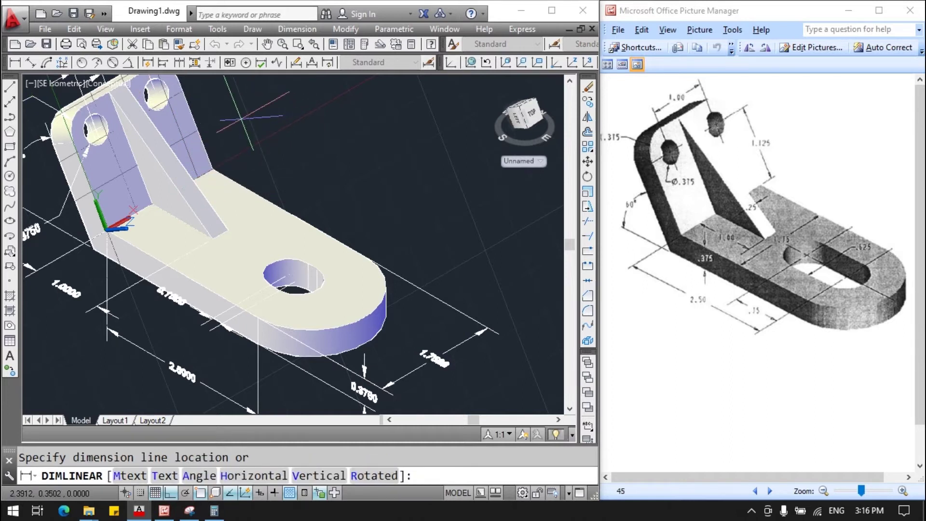
left_click(241, 119)
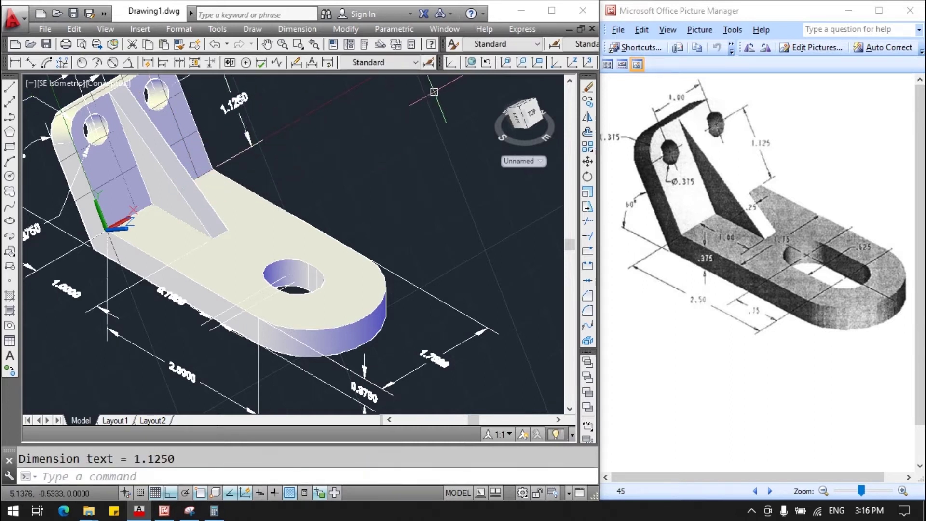
left_click(467, 65)
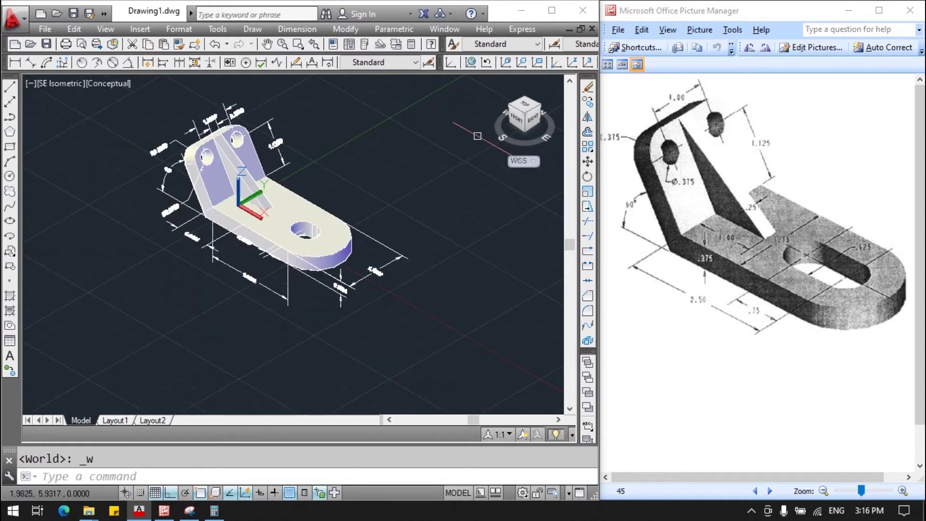
scroll(375, 152, "up", 2)
scroll(373, 151, "down", 2)
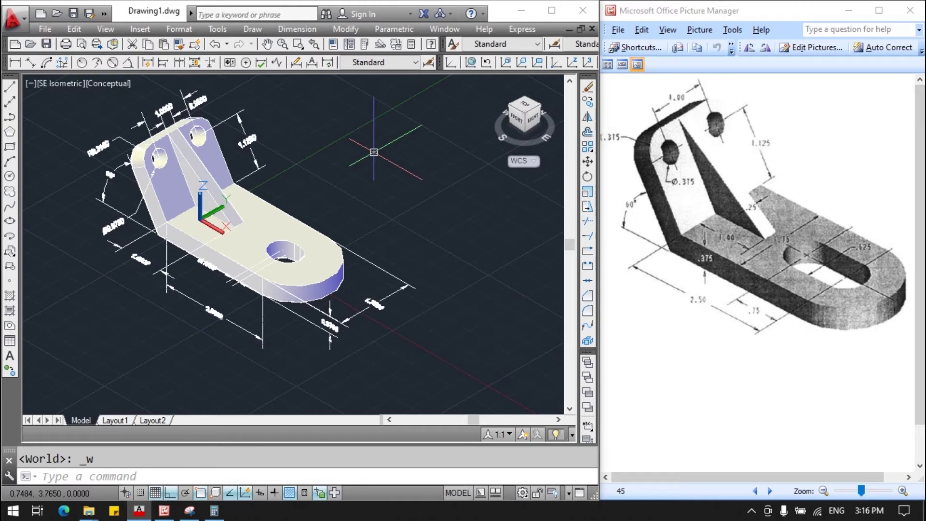
scroll(374, 152, "up", 2)
middle_click_drag(341, 164, 381, 172)
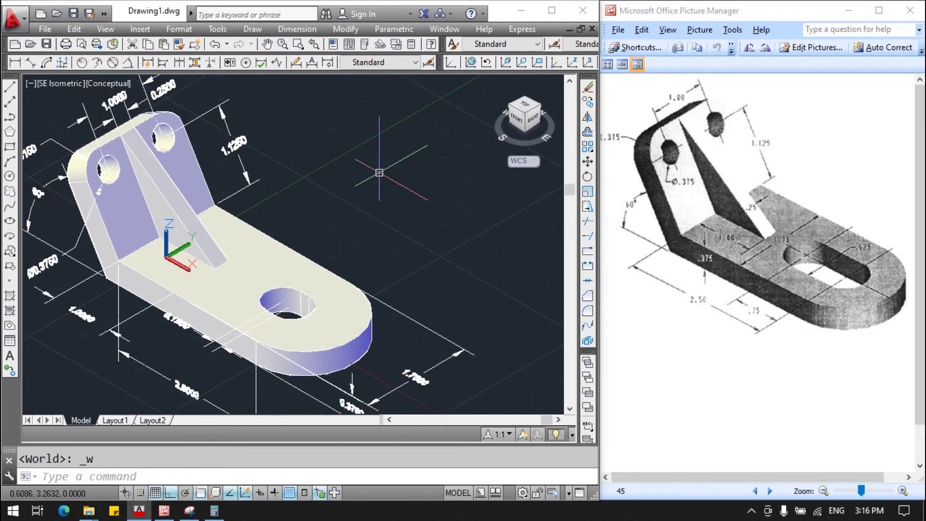
scroll(379, 172, "down", 1)
scroll(378, 172, "up", 1)
middle_click_drag(369, 183, 363, 178)
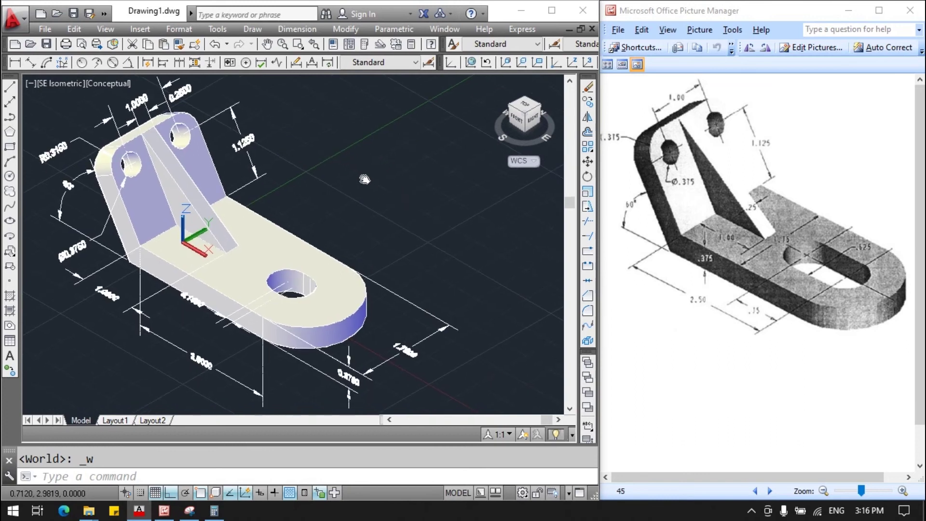